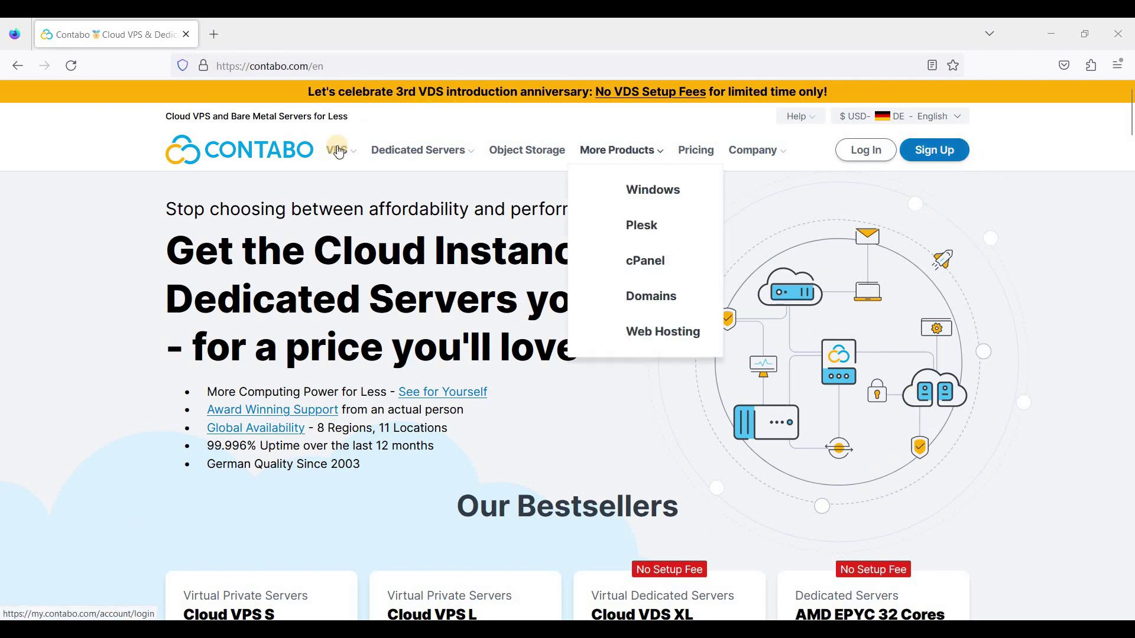
Open Contabo's Cloud VPS plans page and look over the plan cards
{"action": "mouse_move", "coordinate": [338, 150]}
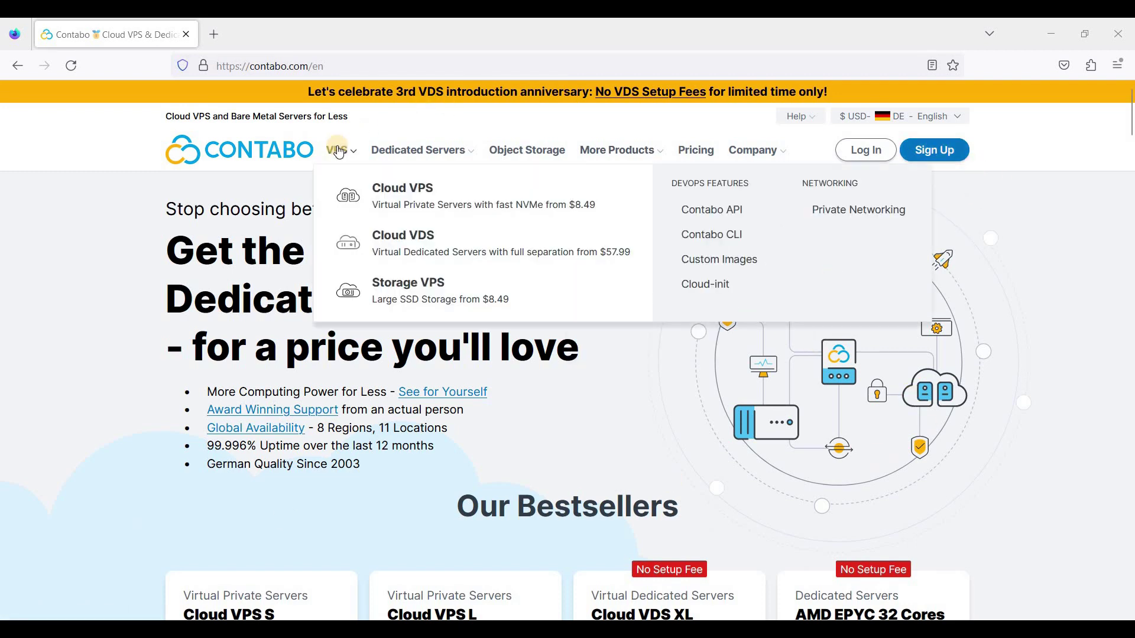
{"action": "left_click", "coordinate": [428, 218]}
{"action": "scroll", "coordinate": [428, 217], "scroll_direction": "down", "scroll_amount": 2}
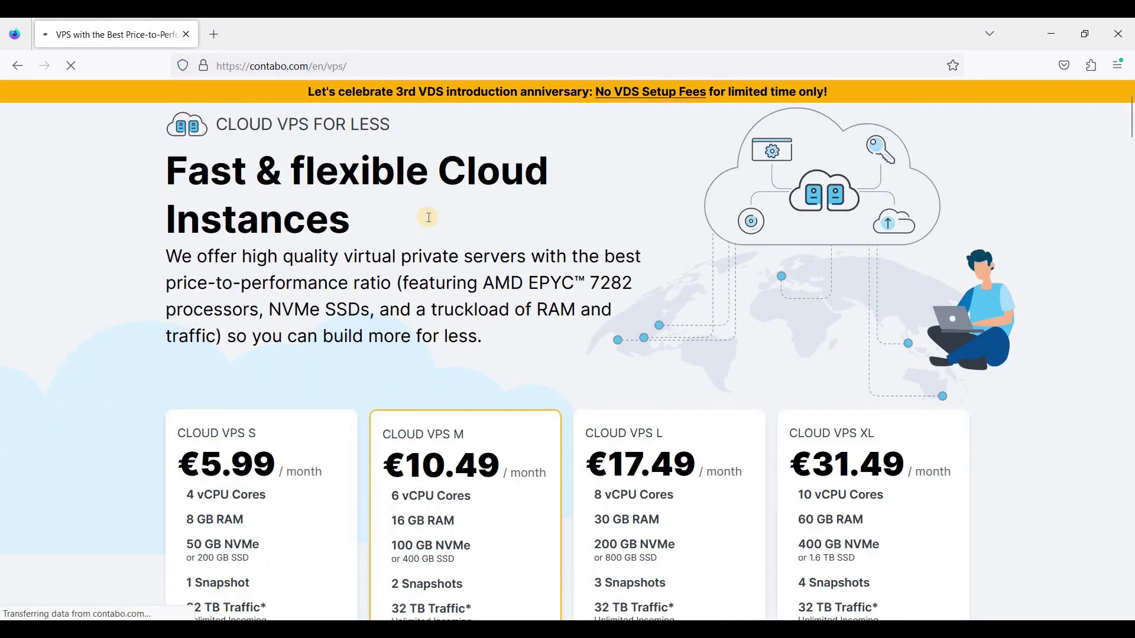
{"action": "scroll", "coordinate": [433, 229], "scroll_direction": "down", "scroll_amount": 3}
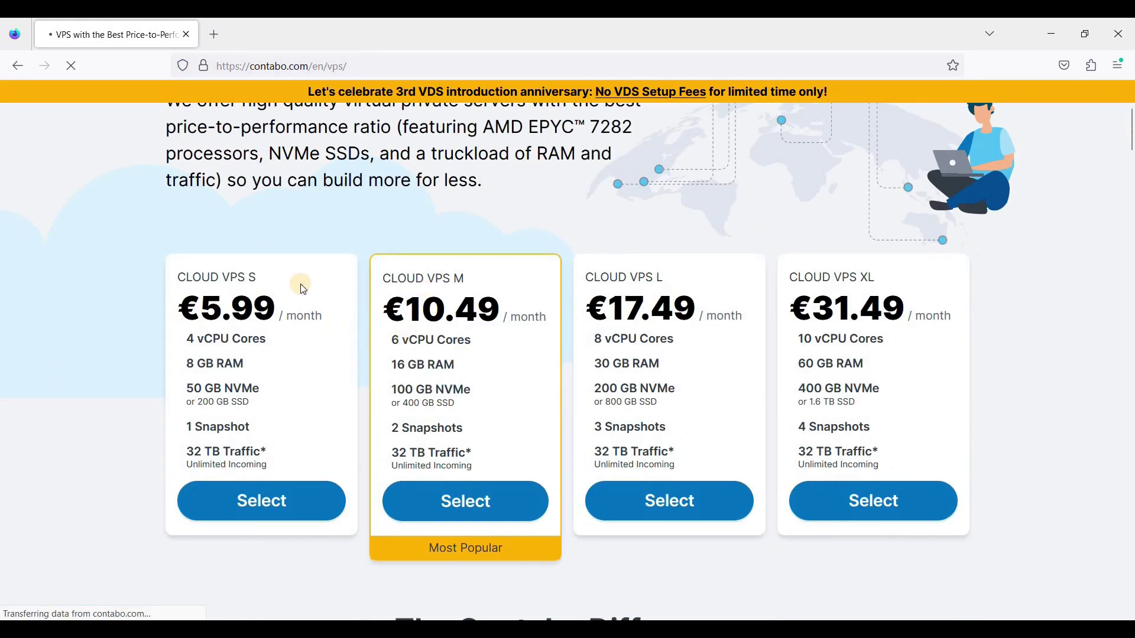
{"action": "scroll", "coordinate": [331, 321], "scroll_direction": "up", "scroll_amount": 2}
{"action": "scroll", "coordinate": [331, 332], "scroll_direction": "down", "scroll_amount": 4}
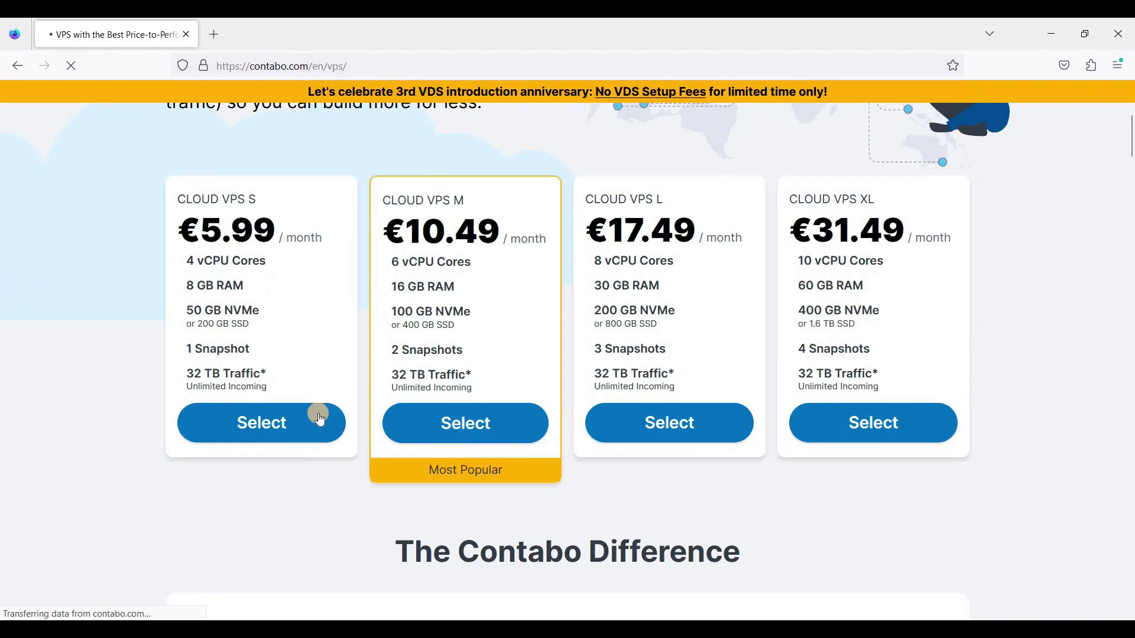
{"action": "scroll", "coordinate": [319, 417], "scroll_direction": "up", "scroll_amount": 1}
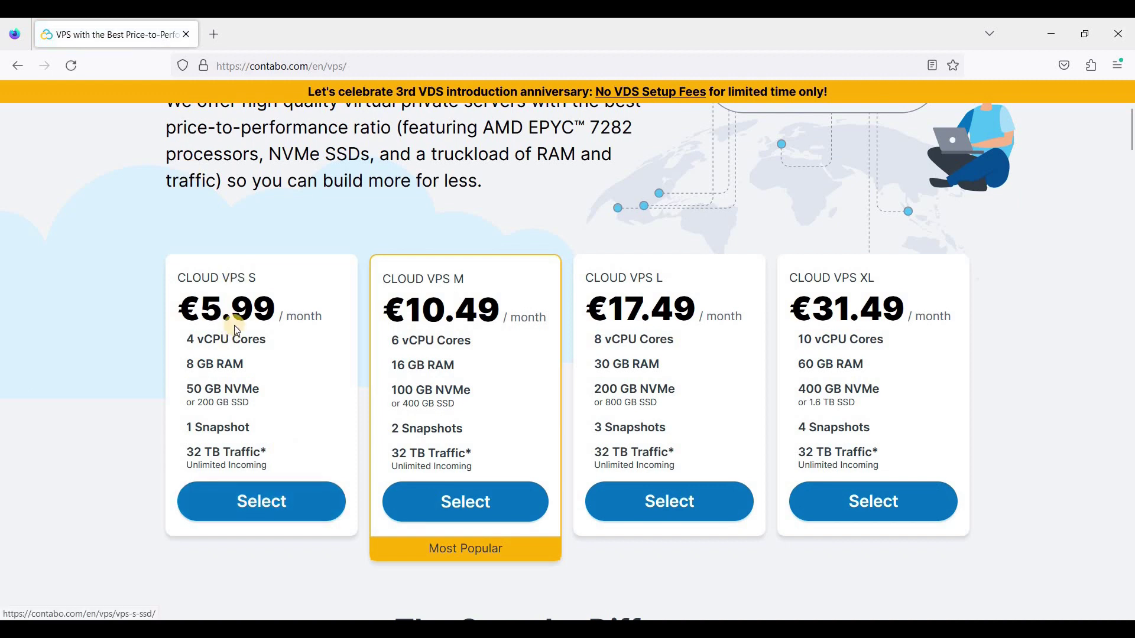
{"action": "scroll", "coordinate": [932, 139], "scroll_direction": "up", "scroll_amount": 3}
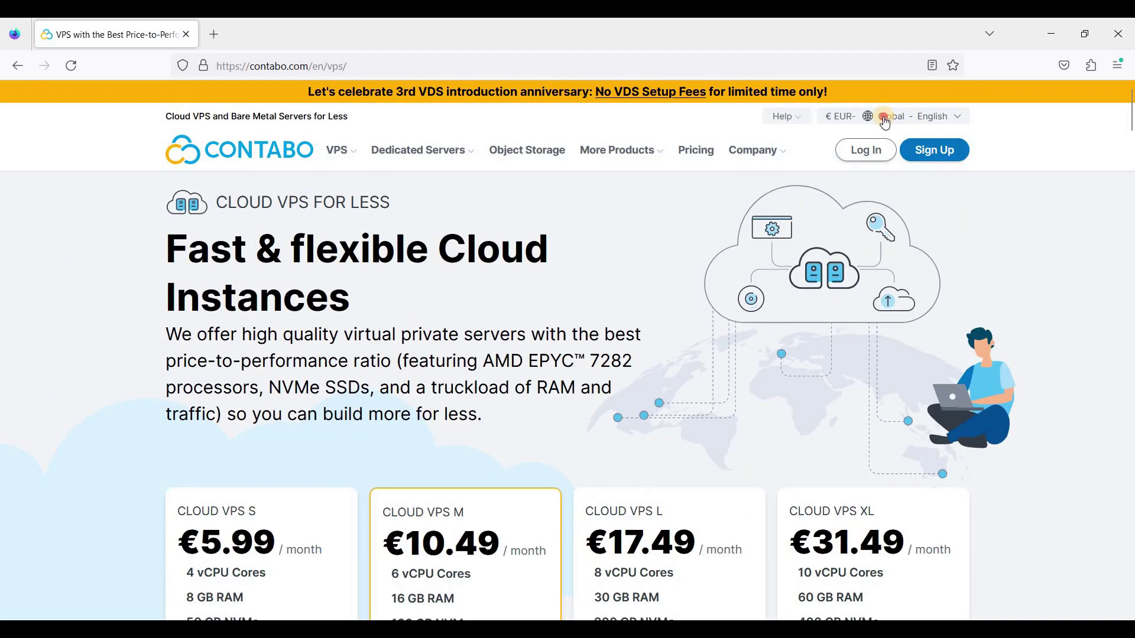
Show plan prices in US dollars and pick the Cloud VPS S plan at $8.49/month
{"action": "mouse_move", "coordinate": [895, 116]}
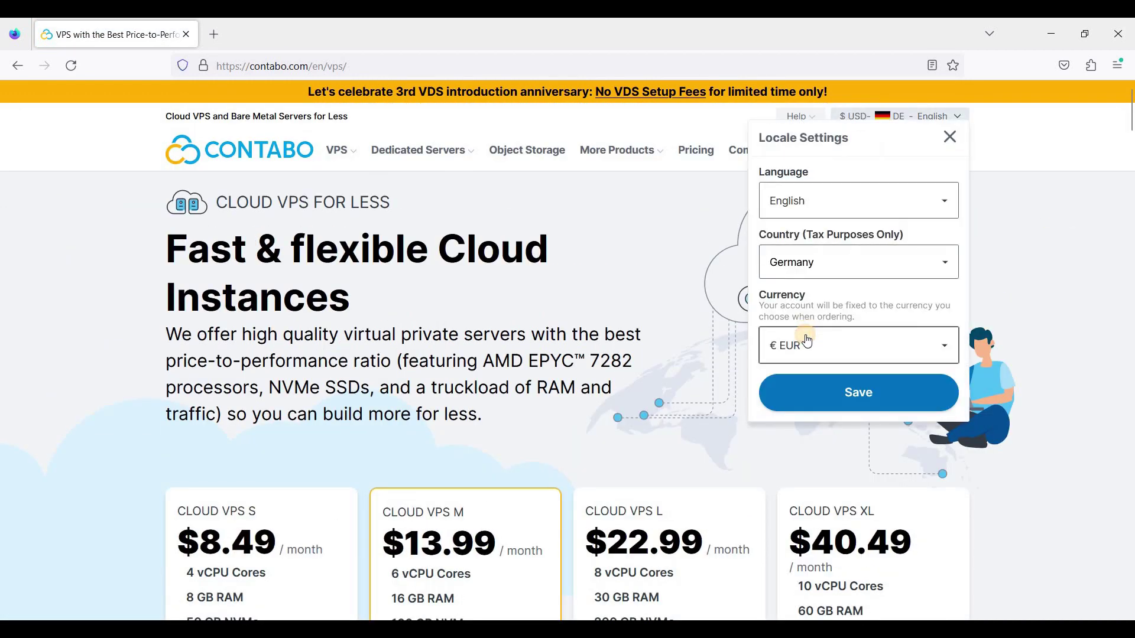
{"action": "left_click", "coordinate": [805, 343]}
{"action": "left_click", "coordinate": [810, 413]}
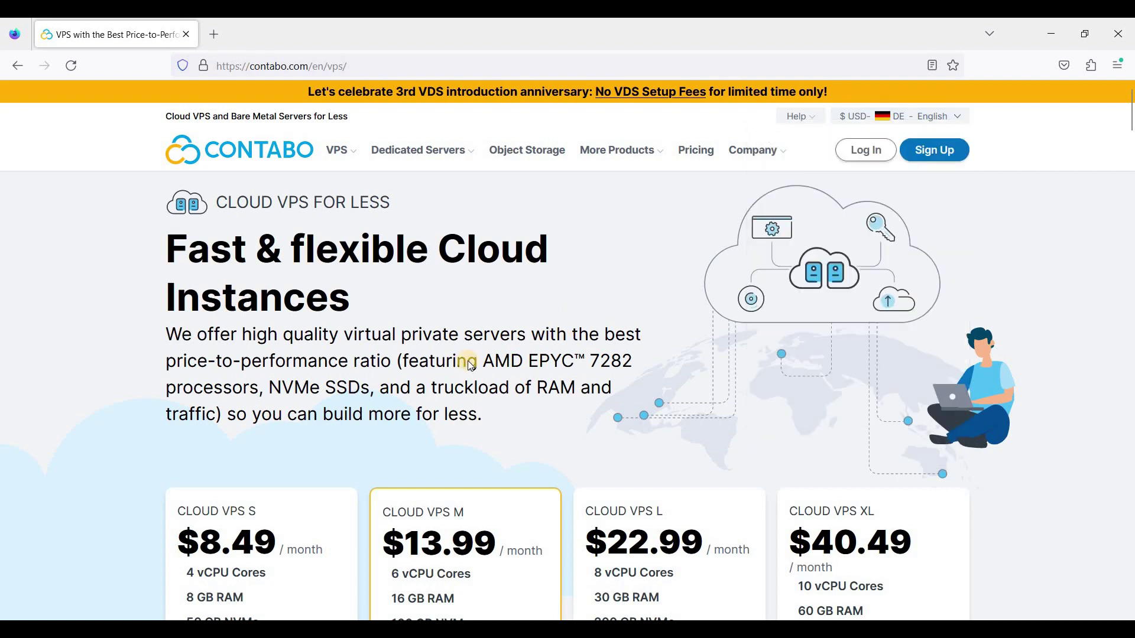
{"action": "scroll", "coordinate": [238, 331], "scroll_direction": "down", "scroll_amount": 3}
{"action": "scroll", "coordinate": [300, 356], "scroll_direction": "up", "scroll_amount": 1}
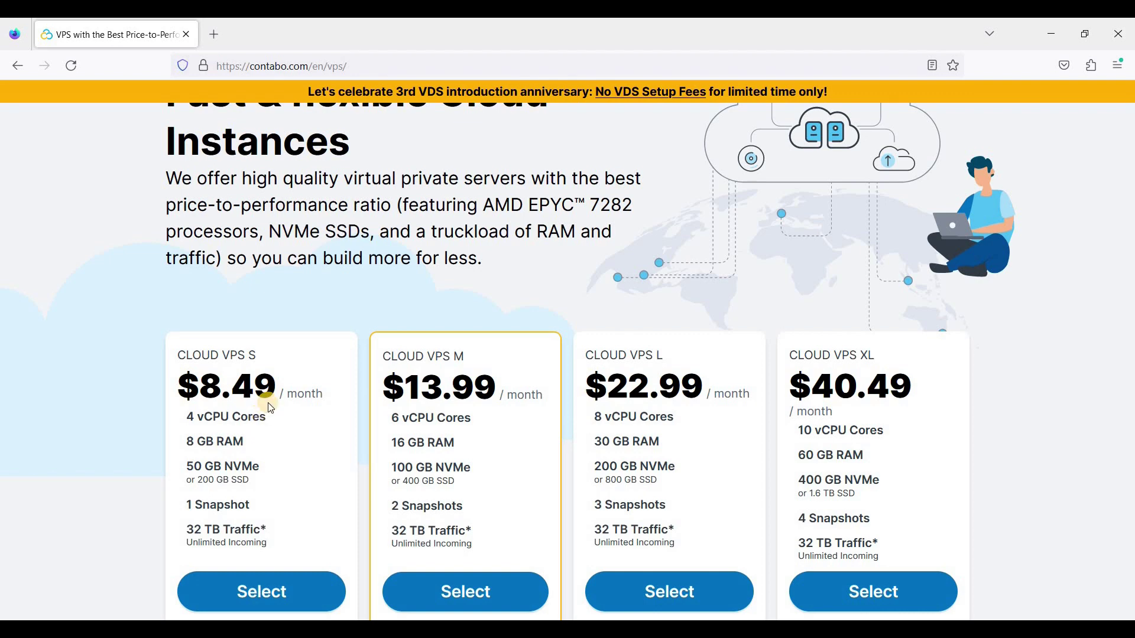
{"action": "scroll", "coordinate": [269, 407], "scroll_direction": "down", "scroll_amount": 2}
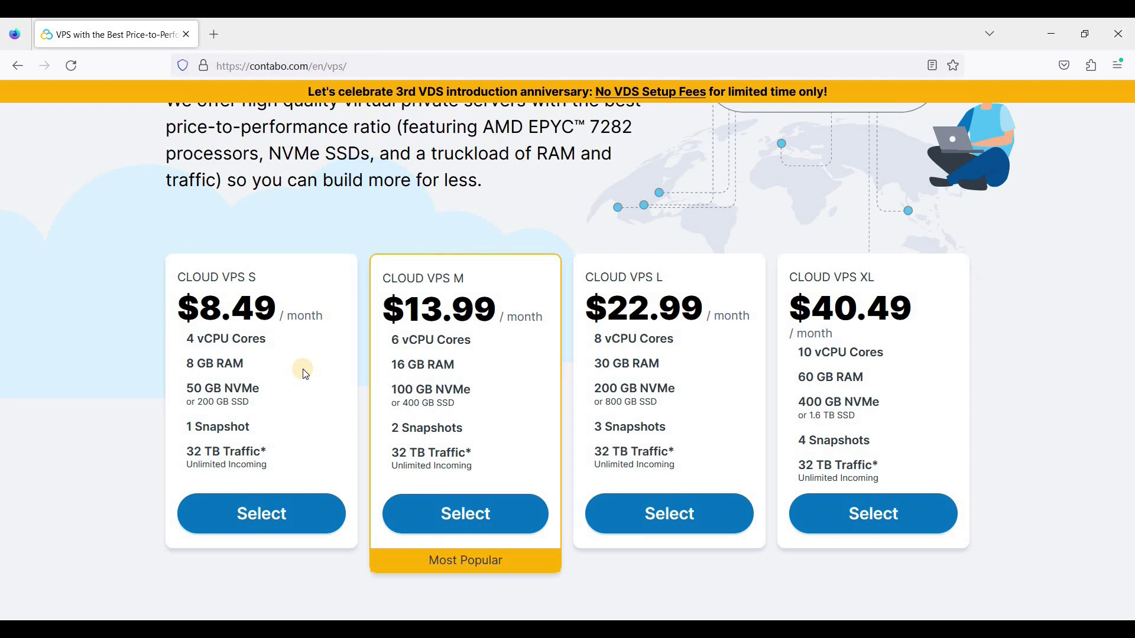
{"action": "left_click", "coordinate": [272, 511]}
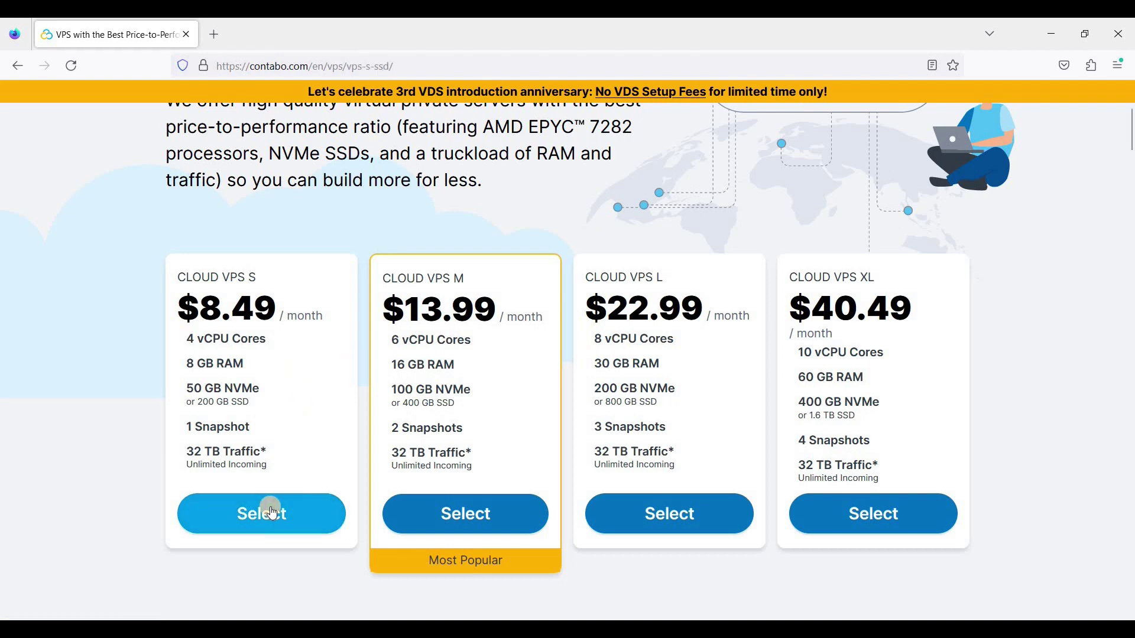
Try a 6 Months term length for the Cloud VPS S plan
{"action": "scroll", "coordinate": [596, 385], "scroll_direction": "down", "scroll_amount": 1}
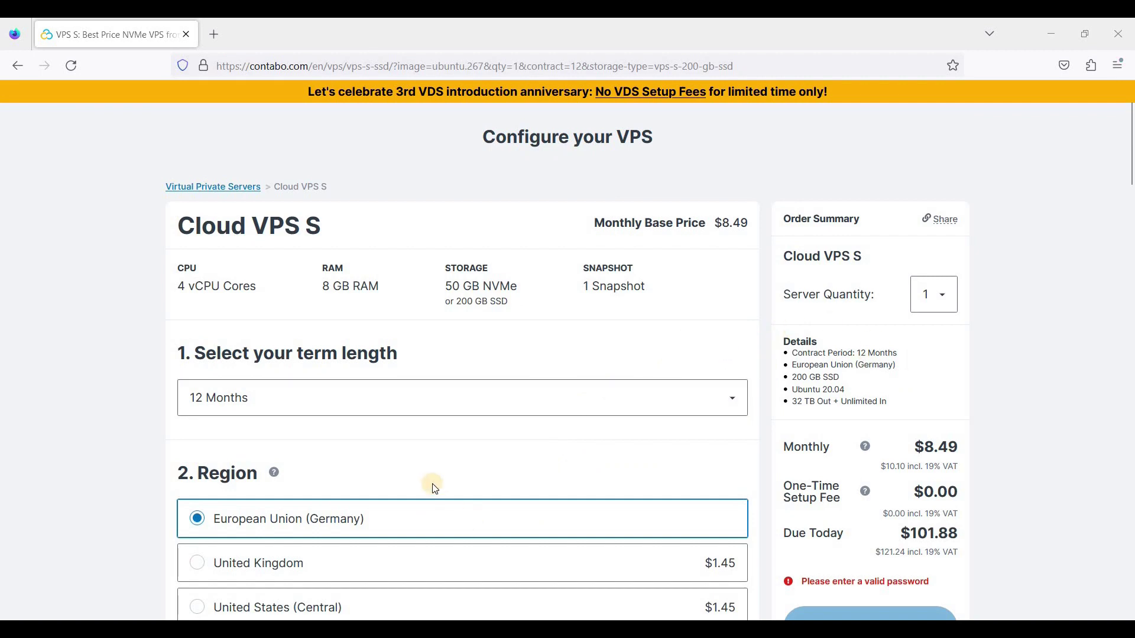
{"action": "left_click", "coordinate": [614, 409]}
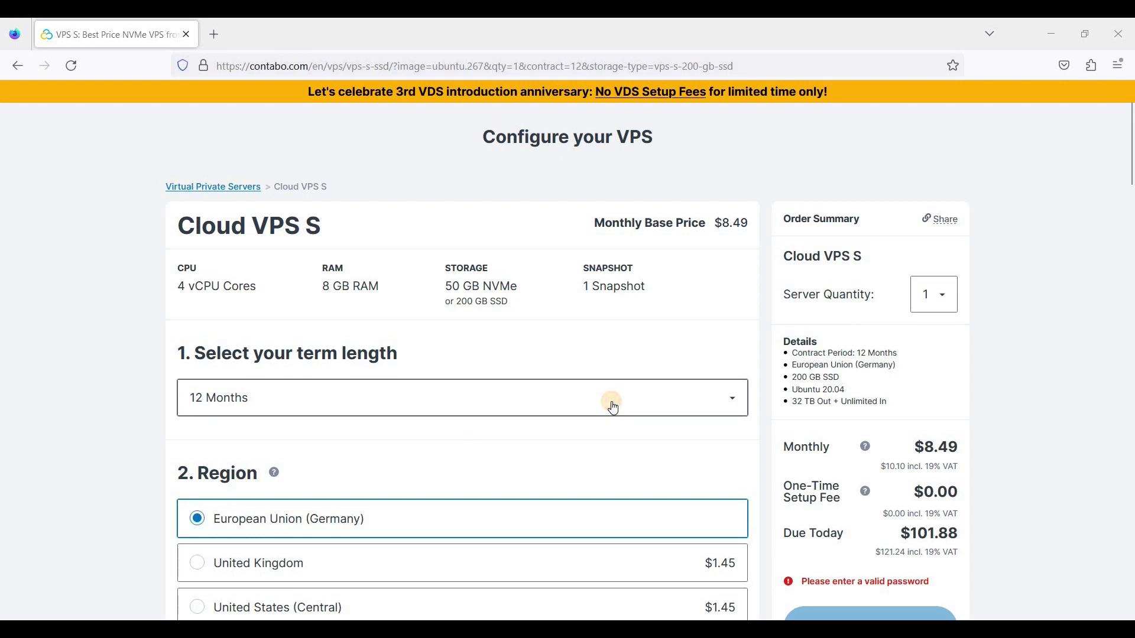
{"action": "left_click", "coordinate": [818, 498]}
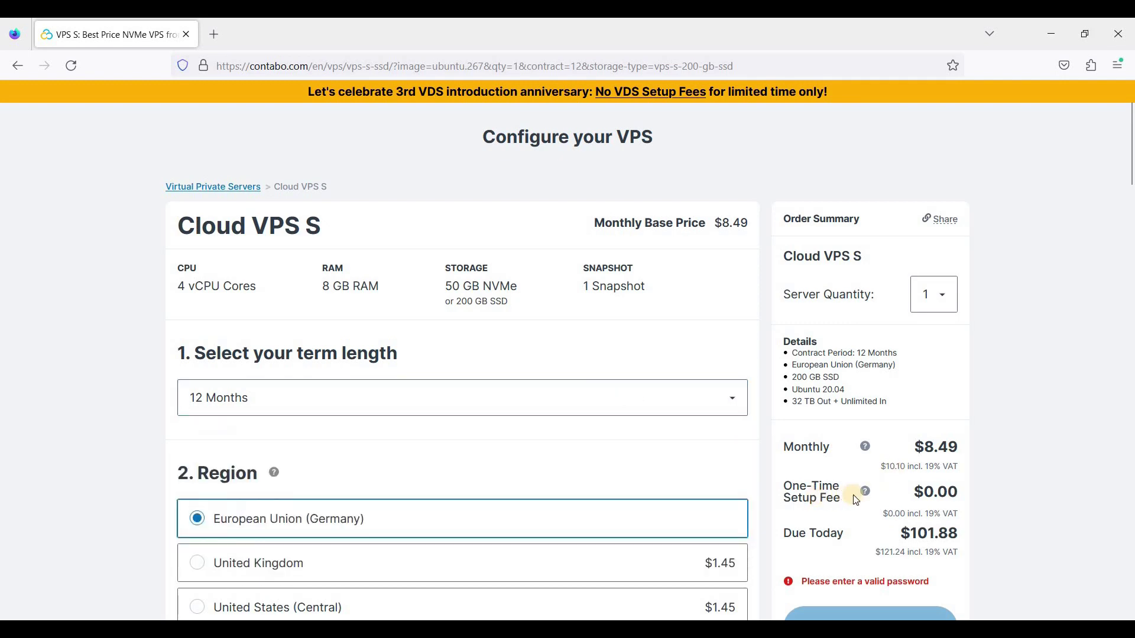
{"action": "mouse_move", "coordinate": [865, 501]}
{"action": "left_click", "coordinate": [545, 393]}
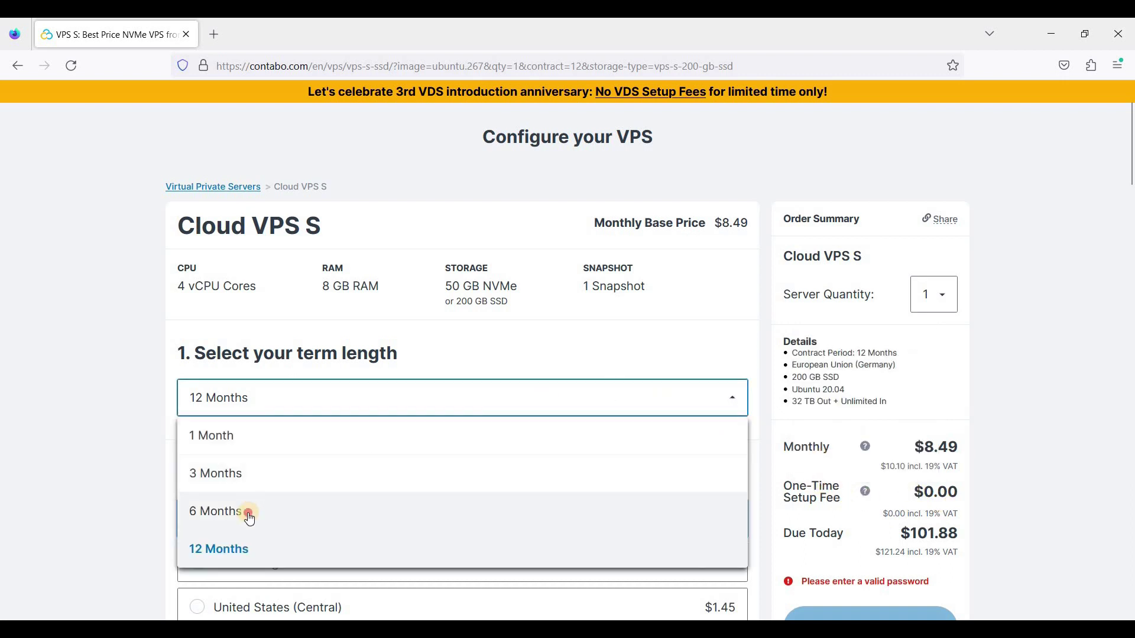
{"action": "left_click", "coordinate": [250, 519]}
Try 3 Months, then settle on a 1 Month term totalling $16.98 today
{"action": "left_click", "coordinate": [408, 407]}
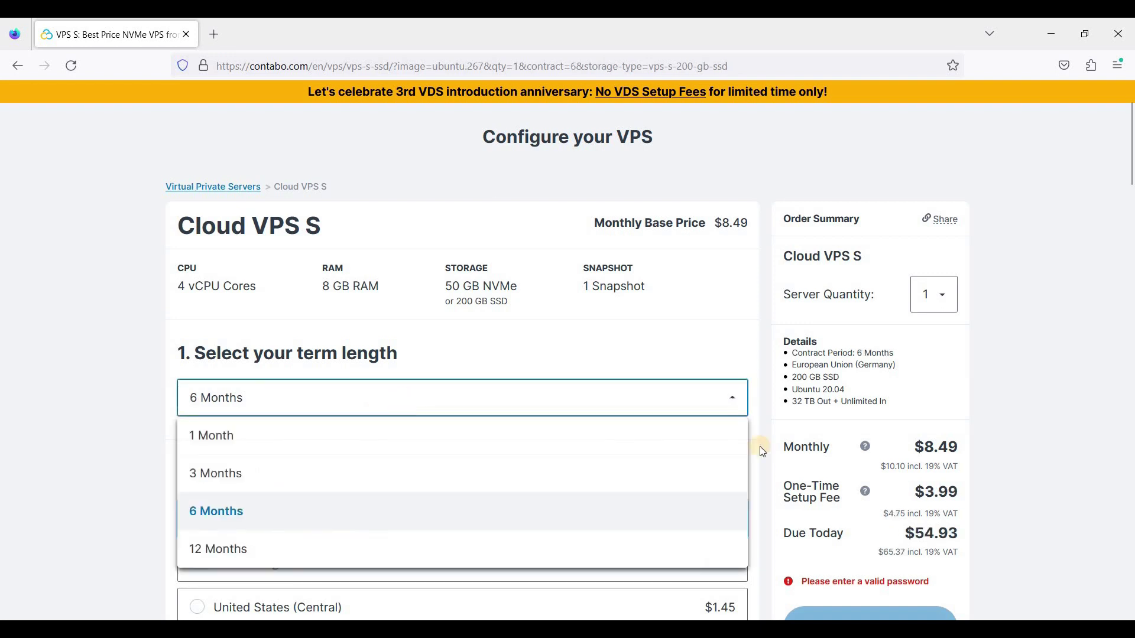
{"action": "left_click", "coordinate": [763, 490]}
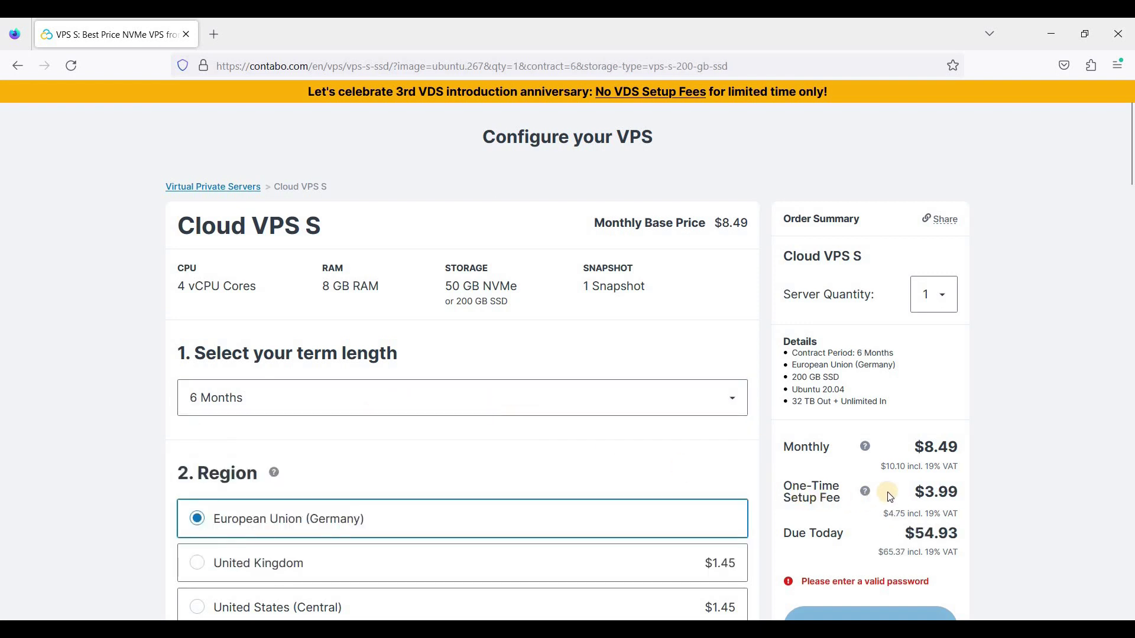
{"action": "left_click", "coordinate": [473, 409]}
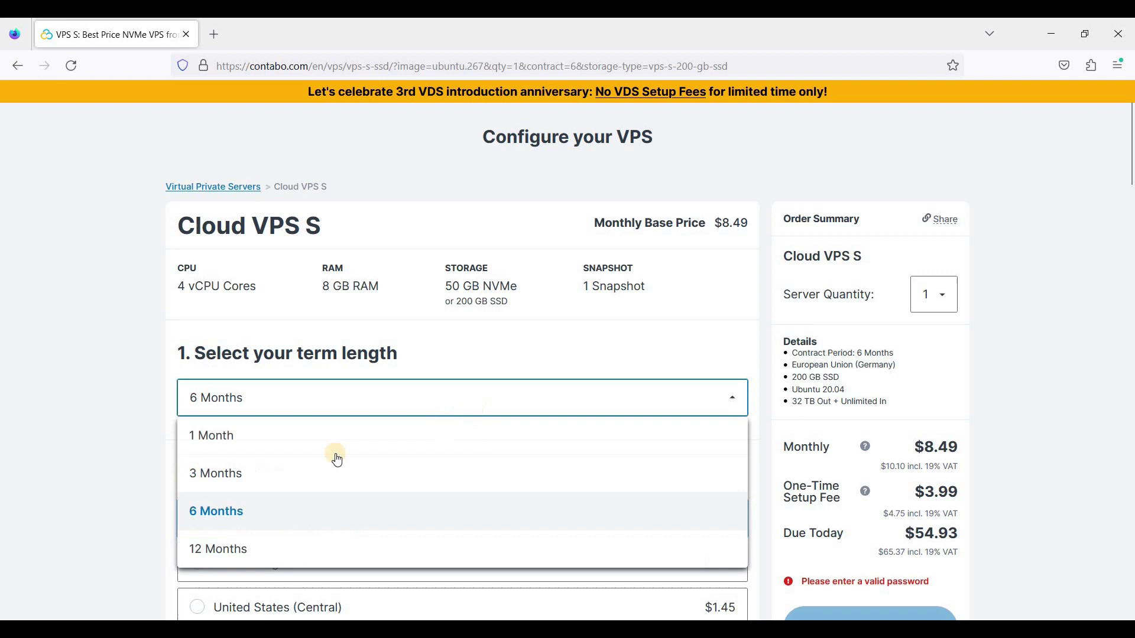
{"action": "left_click", "coordinate": [266, 465]}
{"action": "left_click", "coordinate": [260, 408]}
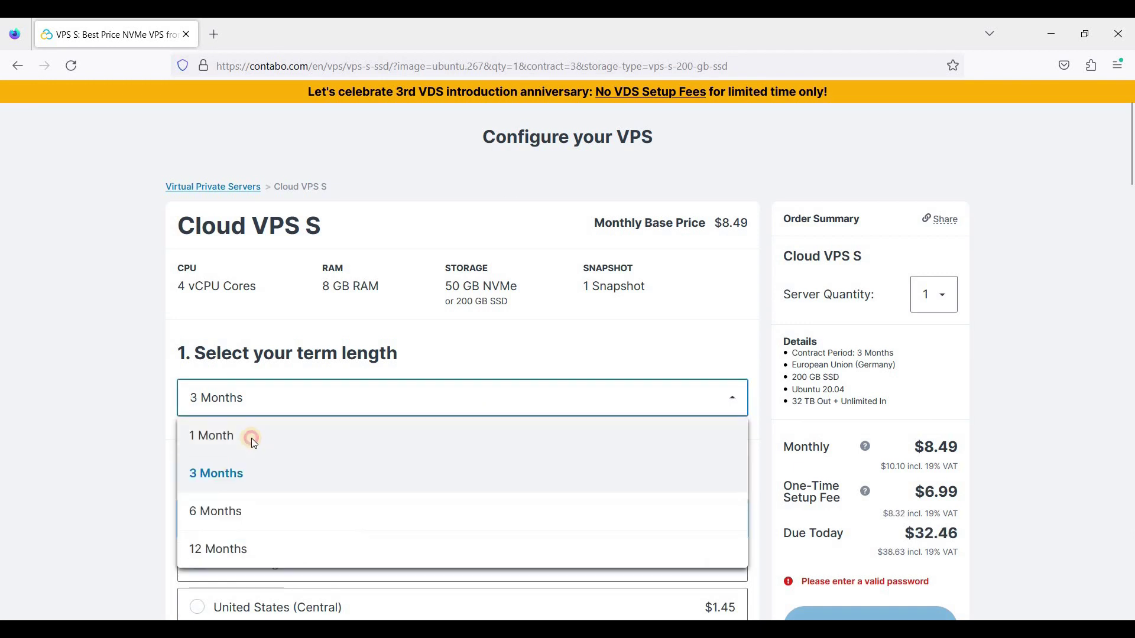
{"action": "left_click", "coordinate": [251, 436]}
{"action": "left_click", "coordinate": [382, 402]}
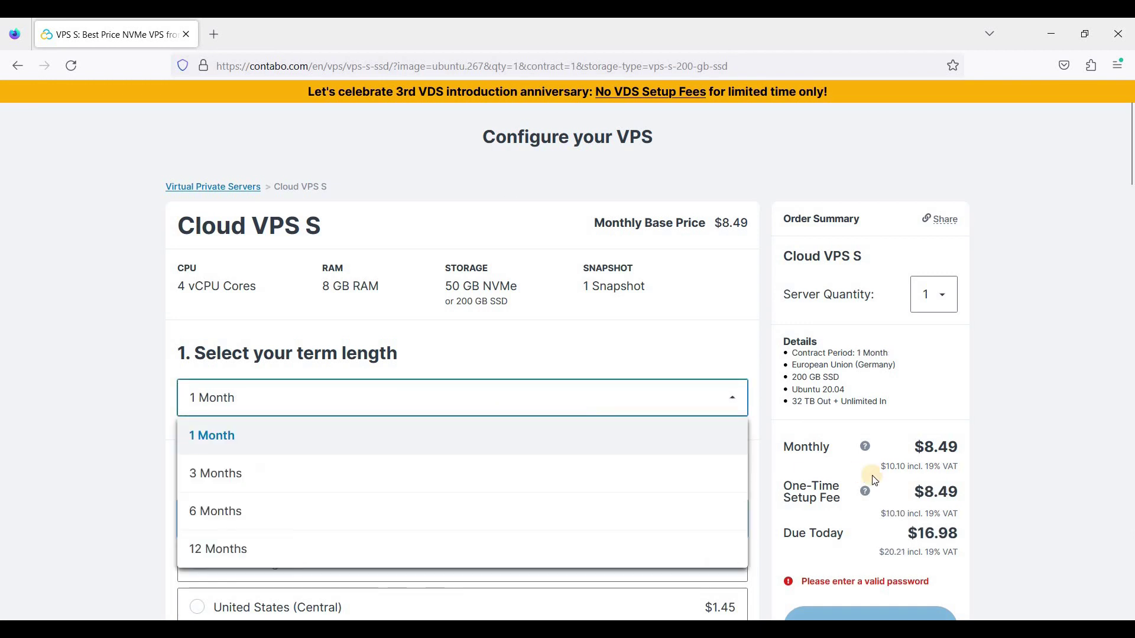
{"action": "left_click", "coordinate": [853, 488]}
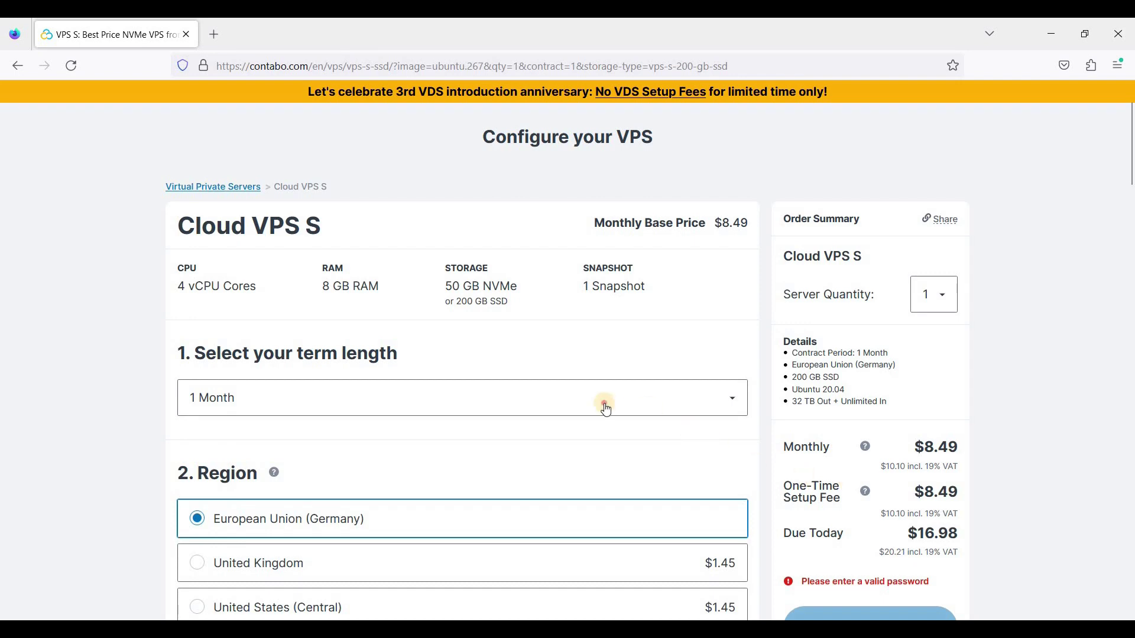
{"action": "left_click", "coordinate": [506, 398]}
Switch the term length back to 12 Months and review the order options
{"action": "left_click", "coordinate": [407, 549]}
{"action": "scroll", "coordinate": [431, 397], "scroll_direction": "down", "scroll_amount": 3}
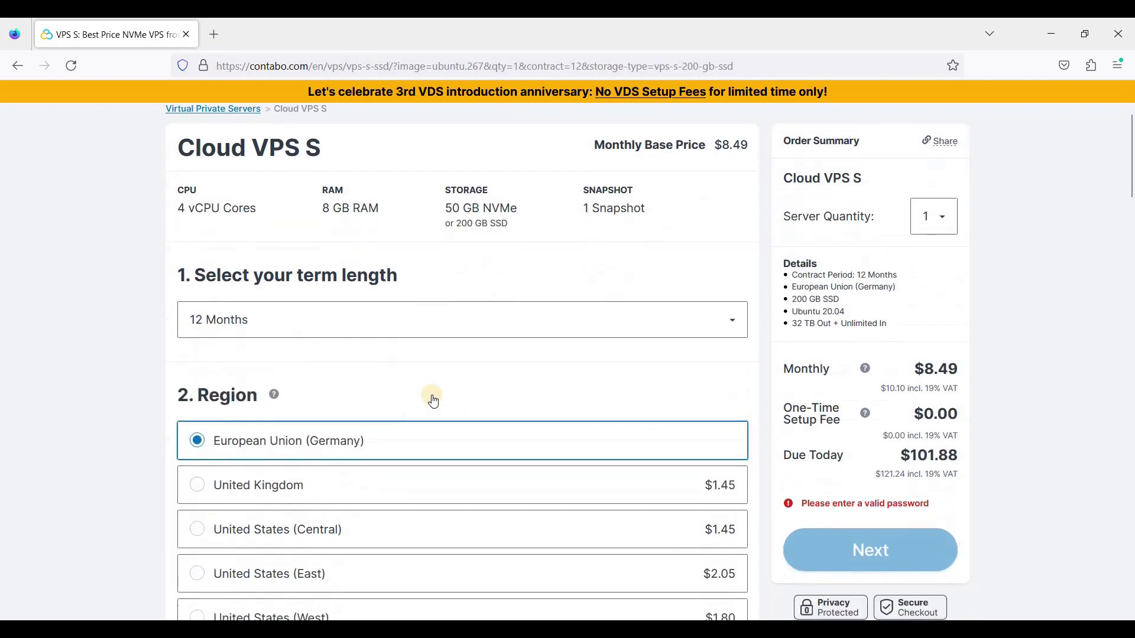
{"action": "scroll", "coordinate": [524, 375], "scroll_direction": "down", "scroll_amount": 3}
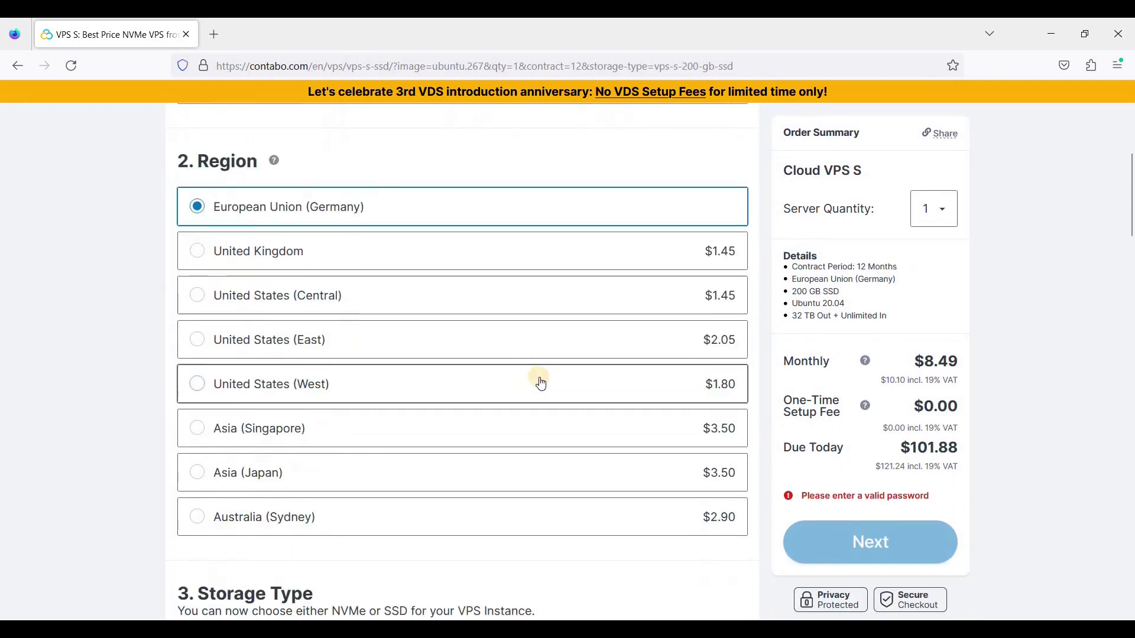
{"action": "scroll", "coordinate": [364, 367], "scroll_direction": "up", "scroll_amount": 2}
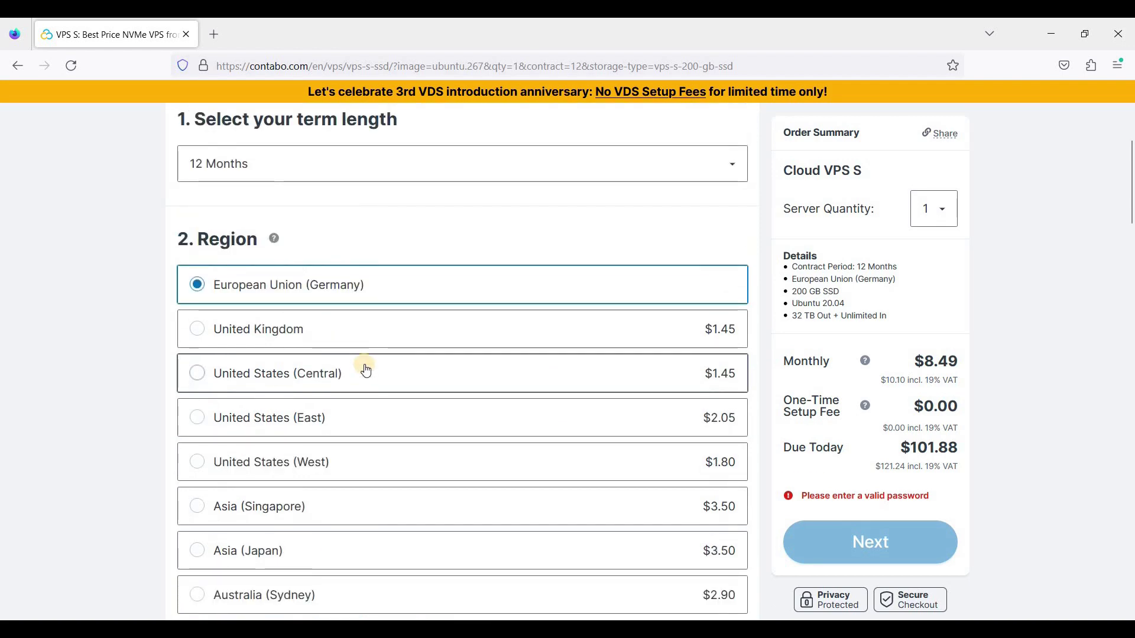
{"action": "scroll", "coordinate": [366, 370], "scroll_direction": "down", "scroll_amount": 1}
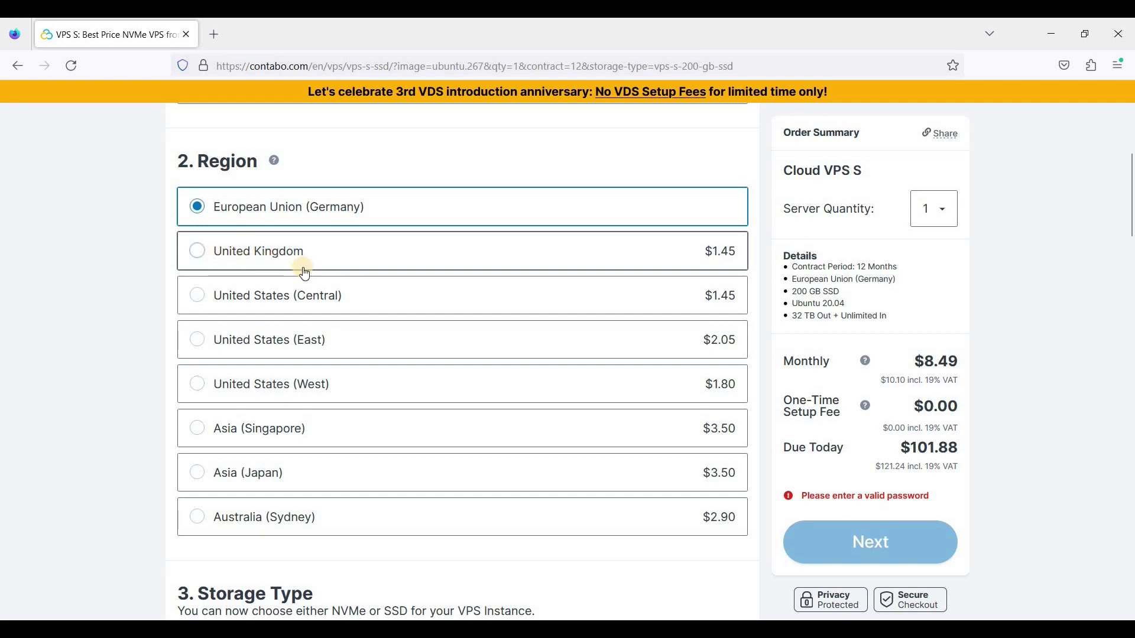
{"action": "scroll", "coordinate": [395, 470], "scroll_direction": "down", "scroll_amount": 4}
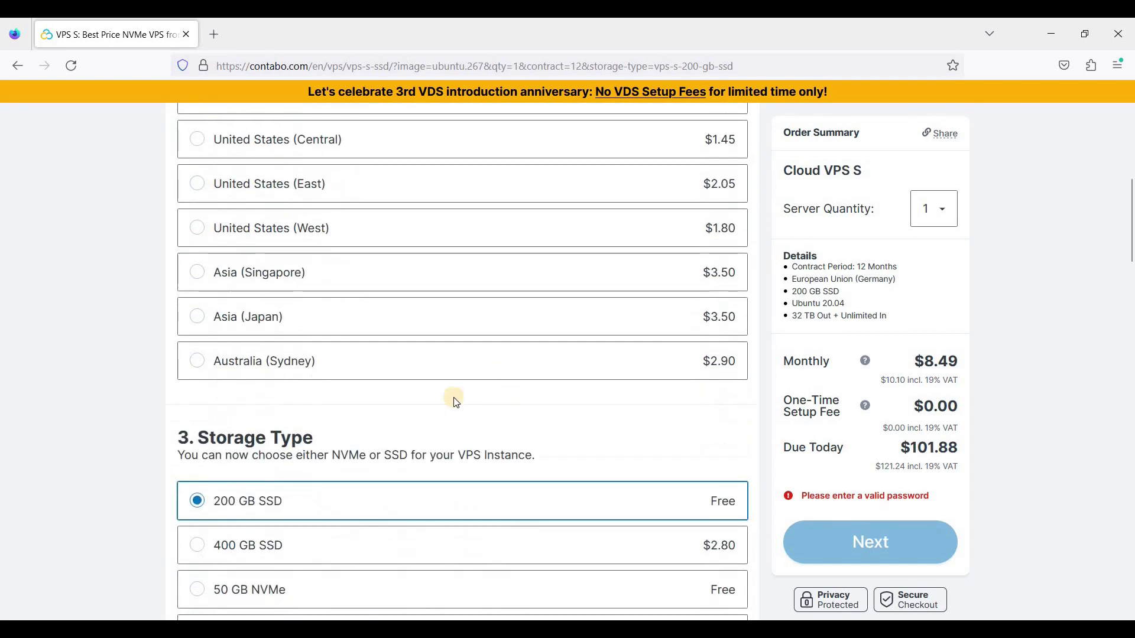
{"action": "scroll", "coordinate": [456, 398], "scroll_direction": "up", "scroll_amount": 5}
{"action": "scroll", "coordinate": [426, 400], "scroll_direction": "down", "scroll_amount": 5}
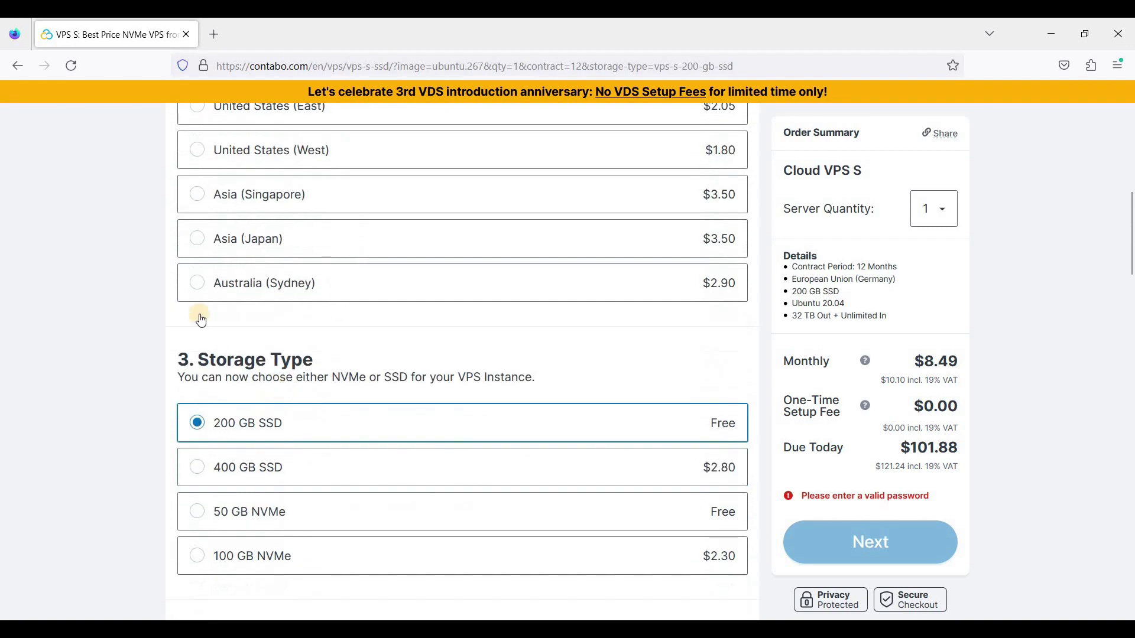
{"action": "scroll", "coordinate": [198, 317], "scroll_direction": "up", "scroll_amount": 4}
{"action": "scroll", "coordinate": [350, 417], "scroll_direction": "down", "scroll_amount": 1}
{"action": "scroll", "coordinate": [266, 435], "scroll_direction": "down", "scroll_amount": 3}
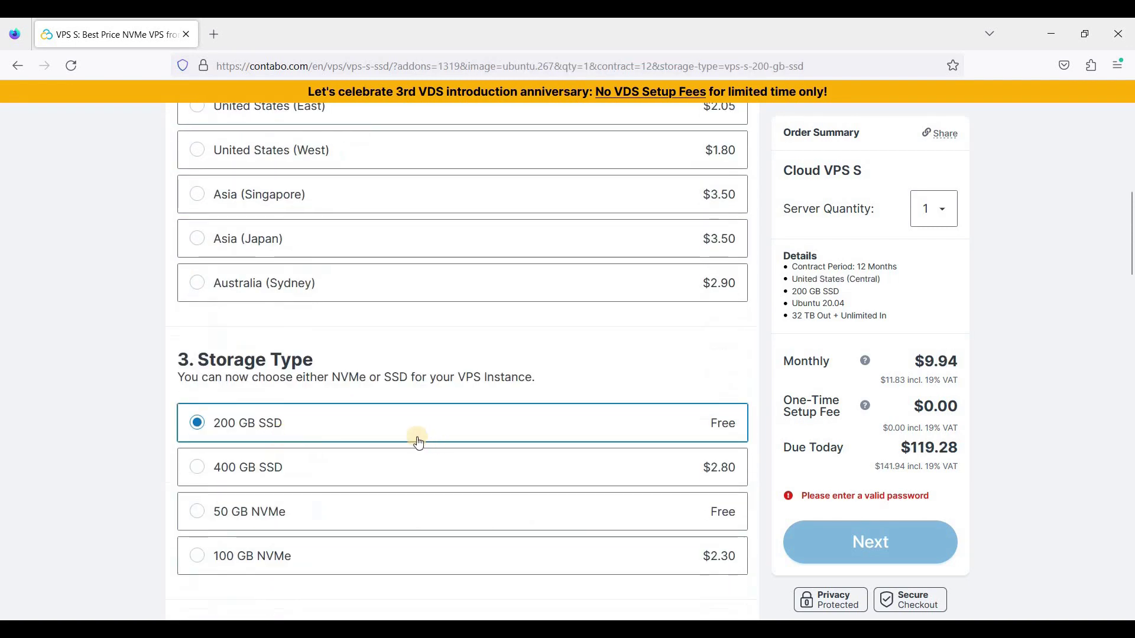
Compare the 200 GB SSD option, then keep the free 50 GB NVMe storage
{"action": "left_click", "coordinate": [191, 514]}
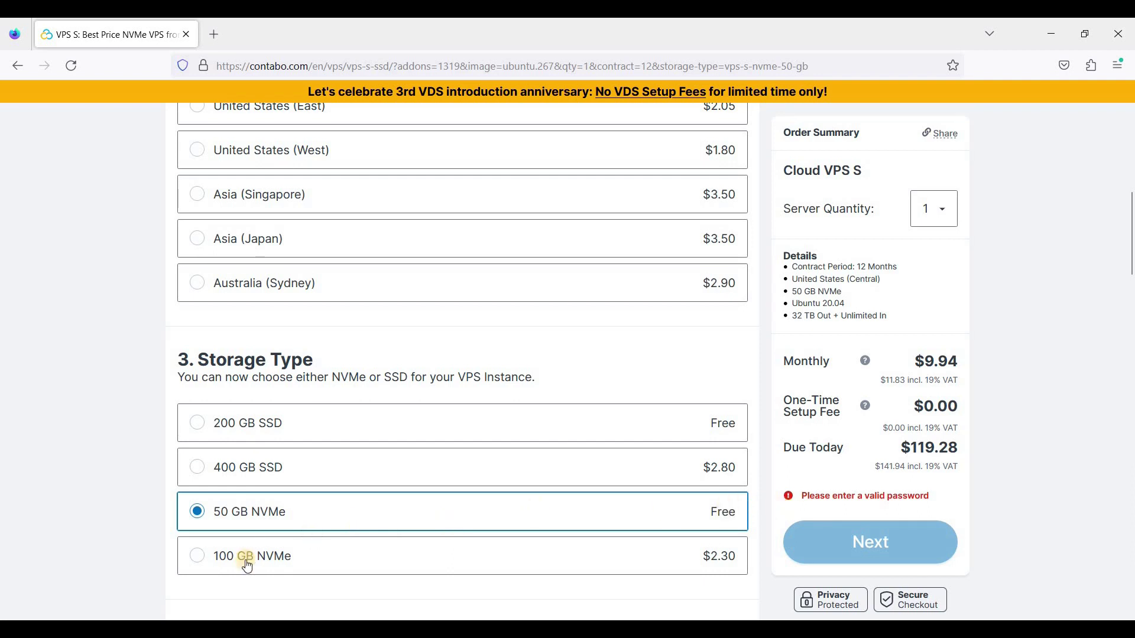
{"action": "left_click", "coordinate": [258, 430]}
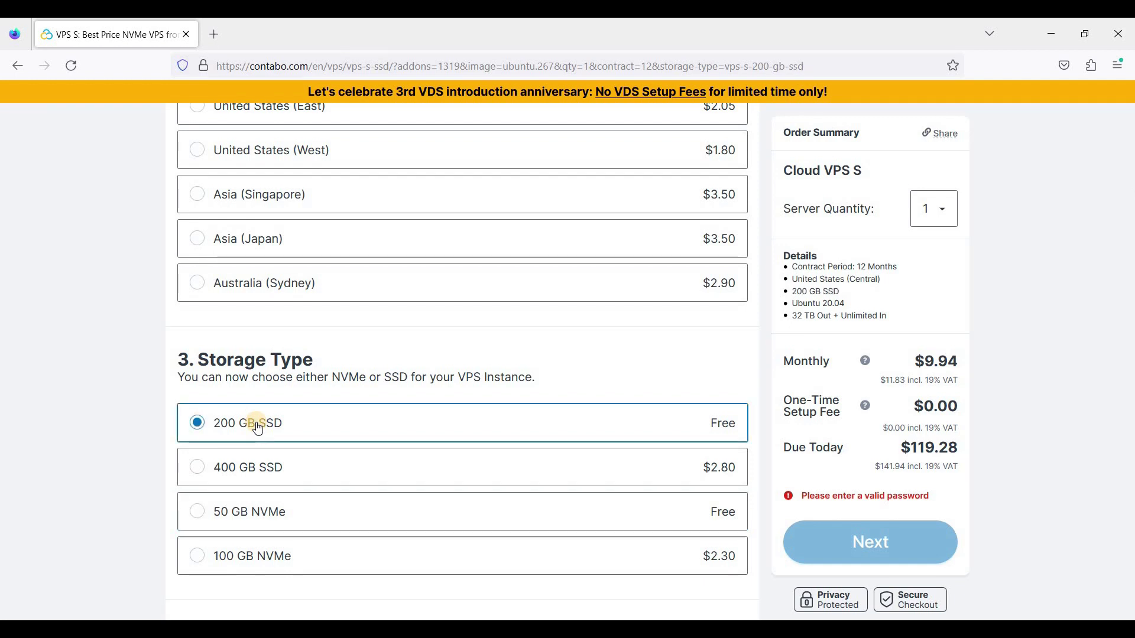
{"action": "left_click", "coordinate": [266, 516]}
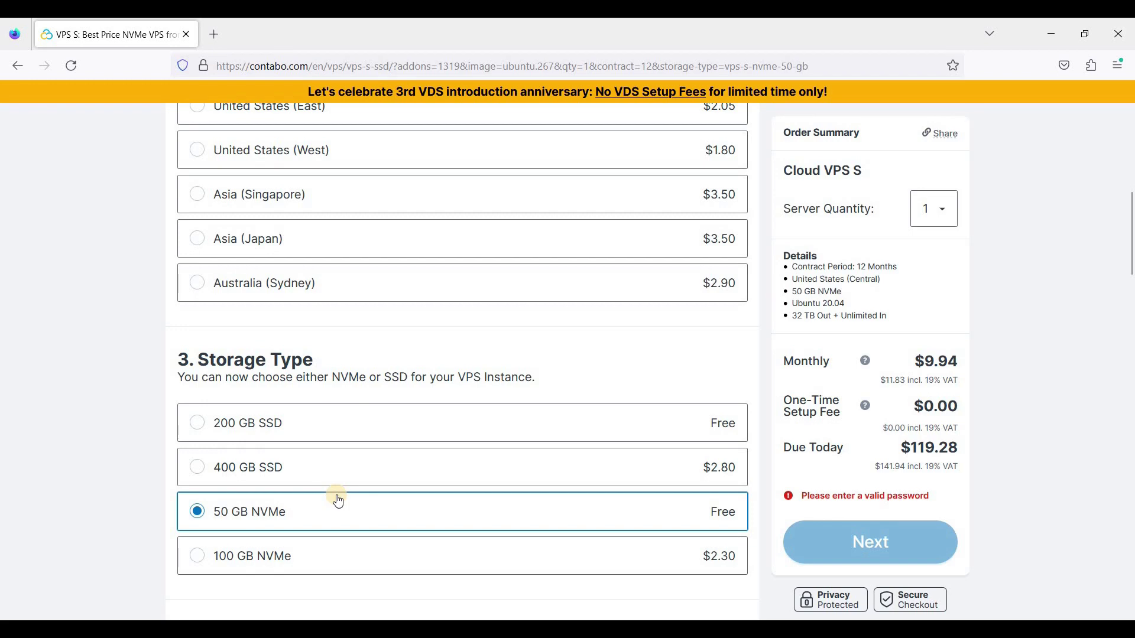
Choose Ubuntu 22.04 as the server image version
{"action": "scroll", "coordinate": [437, 428], "scroll_direction": "down", "scroll_amount": 2}
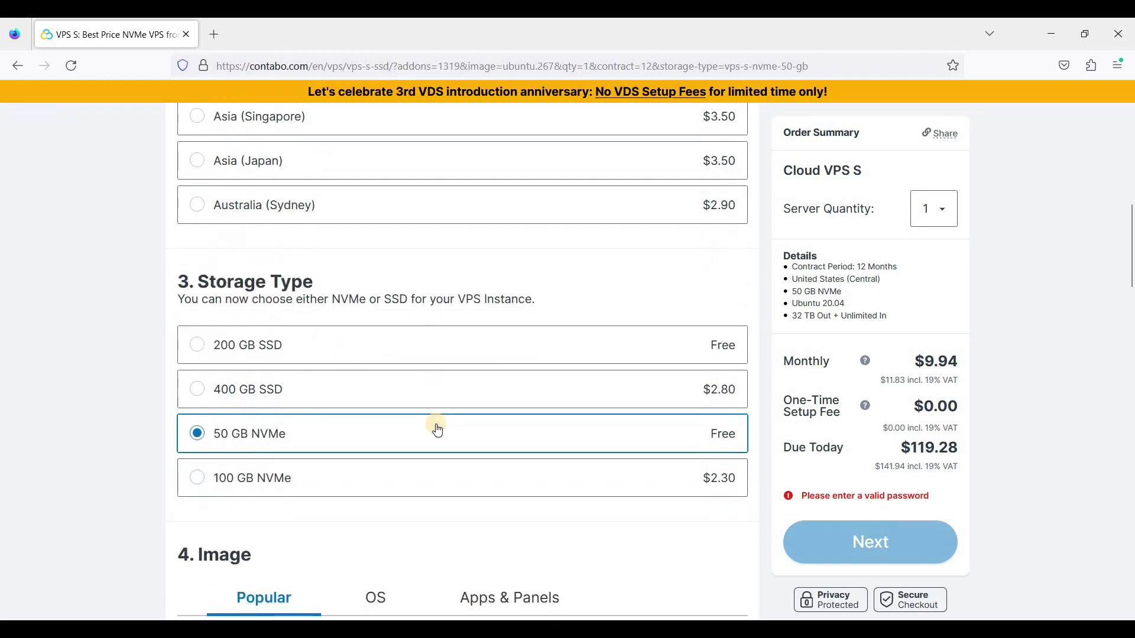
{"action": "scroll", "coordinate": [438, 431], "scroll_direction": "down", "scroll_amount": 5}
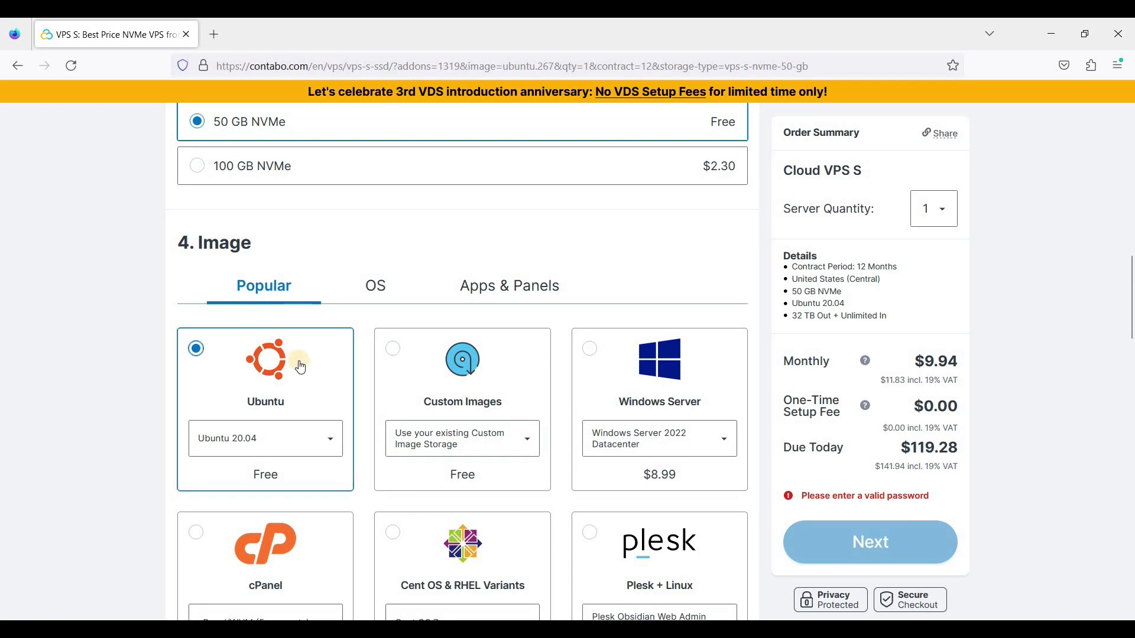
{"action": "scroll", "coordinate": [300, 367], "scroll_direction": "down", "scroll_amount": 1}
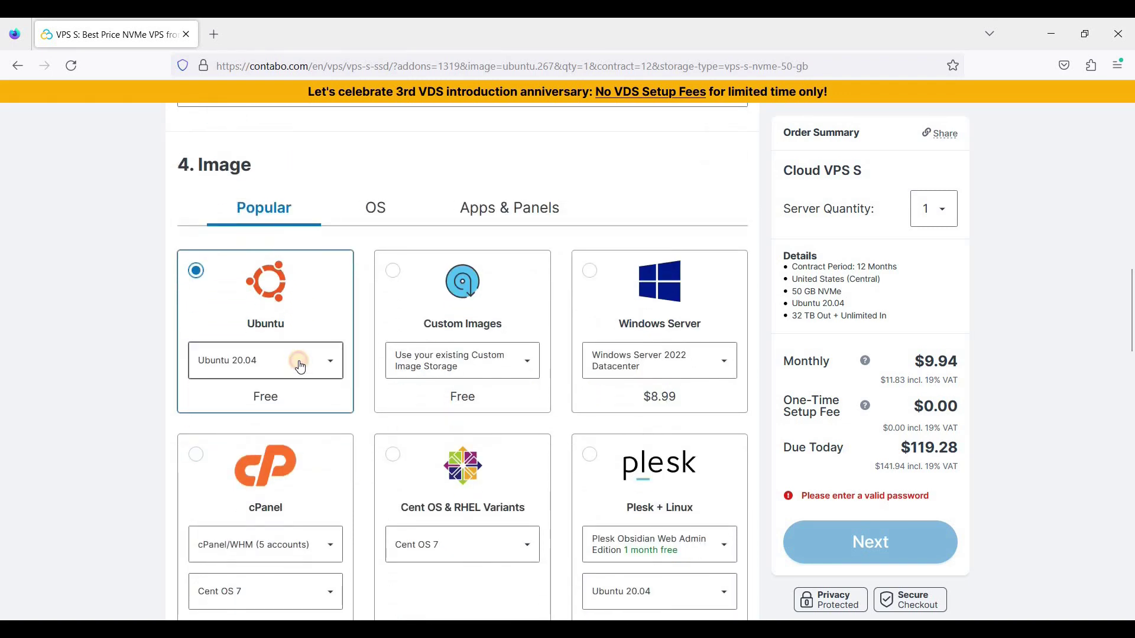
{"action": "left_click", "coordinate": [300, 367]}
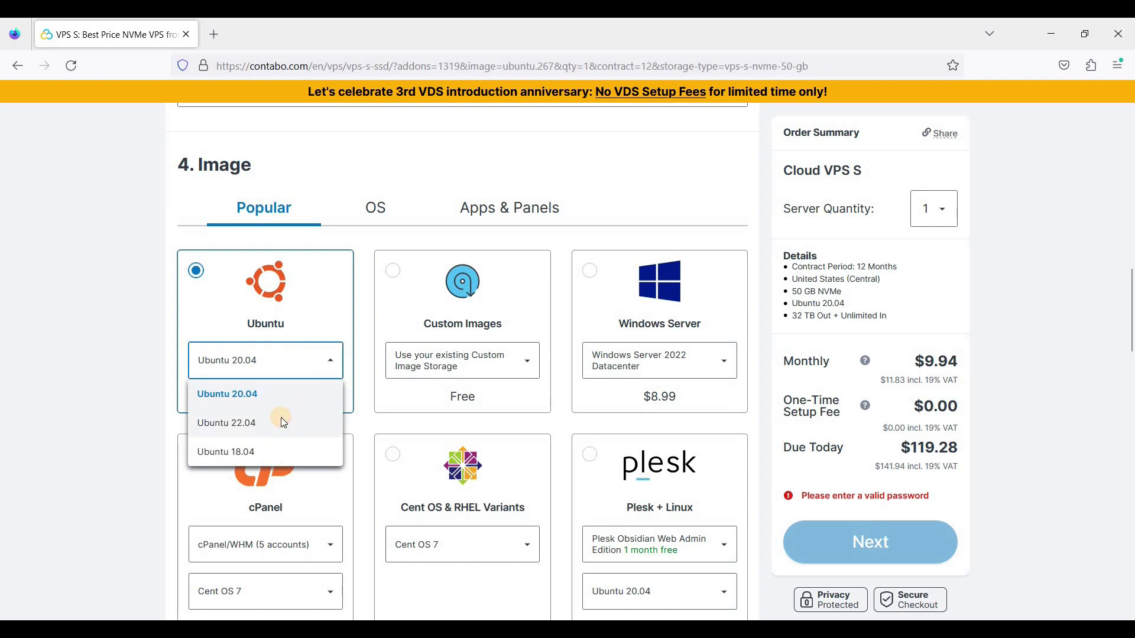
{"action": "left_click", "coordinate": [281, 421]}
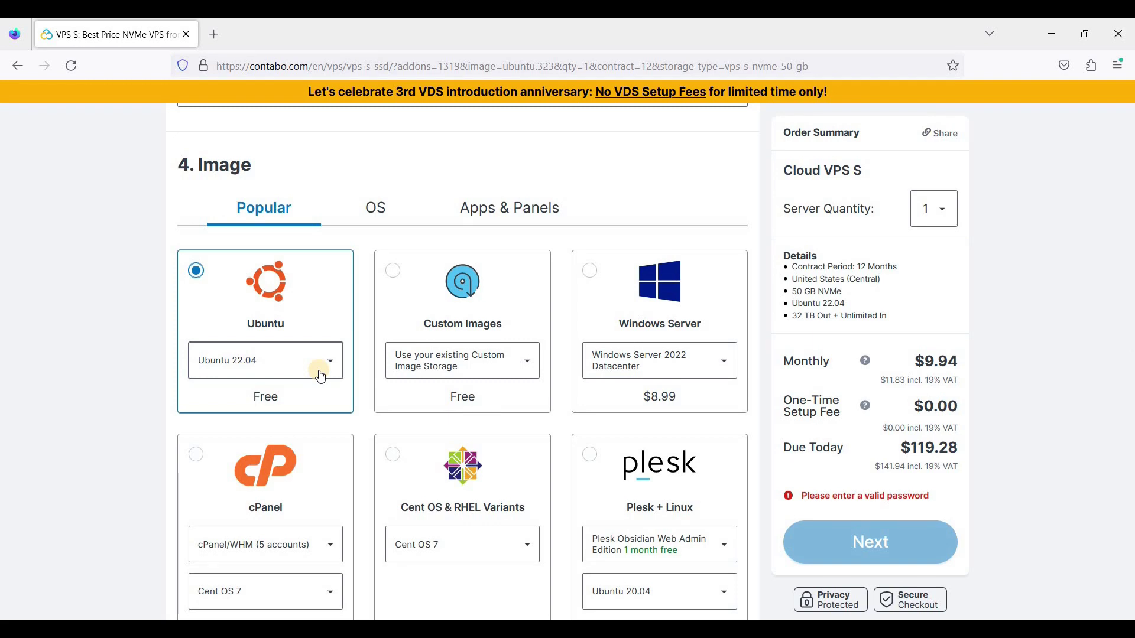
Check the cPanel image's price, then switch back to the Ubuntu image
{"action": "scroll", "coordinate": [390, 384], "scroll_direction": "down", "scroll_amount": 3}
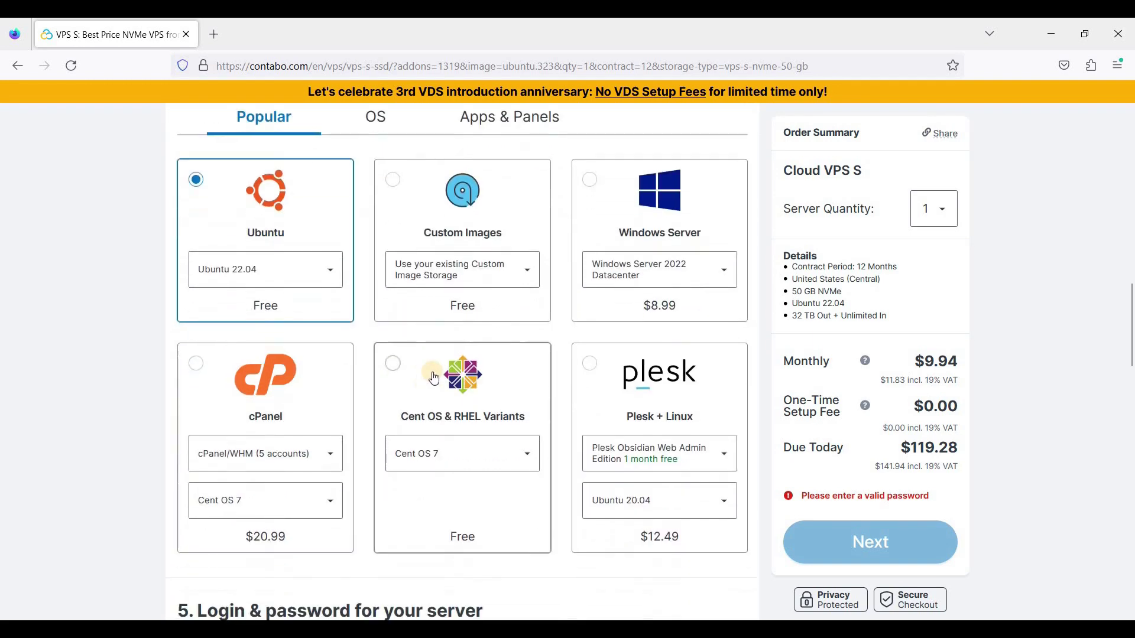
{"action": "scroll", "coordinate": [382, 367], "scroll_direction": "up", "scroll_amount": 1}
{"action": "scroll", "coordinate": [349, 408], "scroll_direction": "down", "scroll_amount": 1}
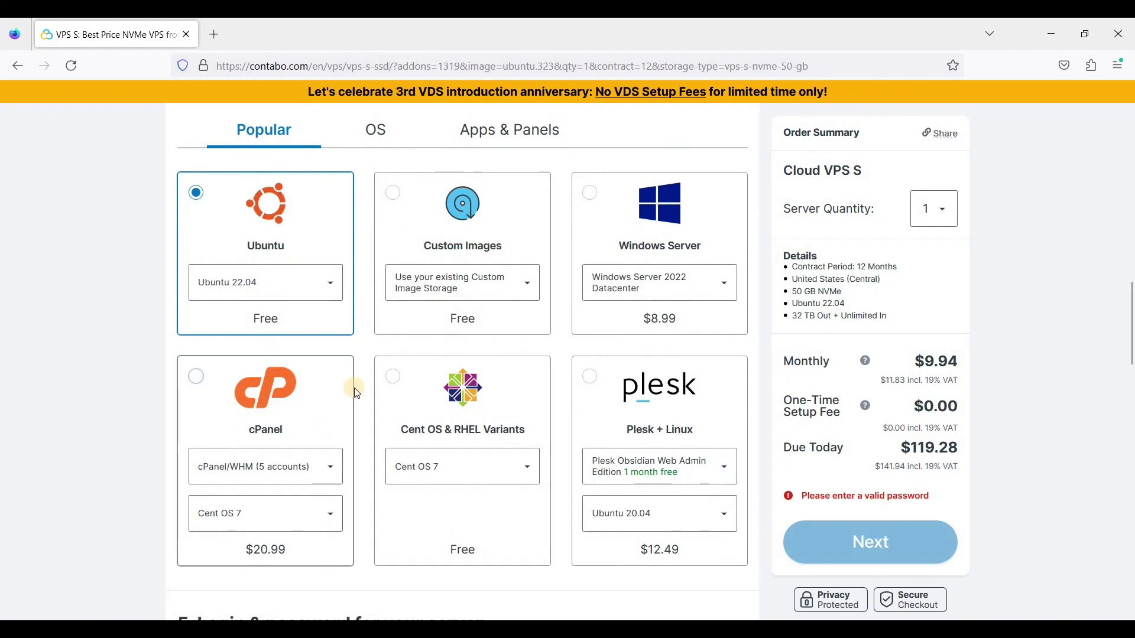
{"action": "scroll", "coordinate": [384, 380], "scroll_direction": "up", "scroll_amount": 1}
{"action": "scroll", "coordinate": [416, 372], "scroll_direction": "up", "scroll_amount": 3}
{"action": "scroll", "coordinate": [316, 430], "scroll_direction": "down", "scroll_amount": 2}
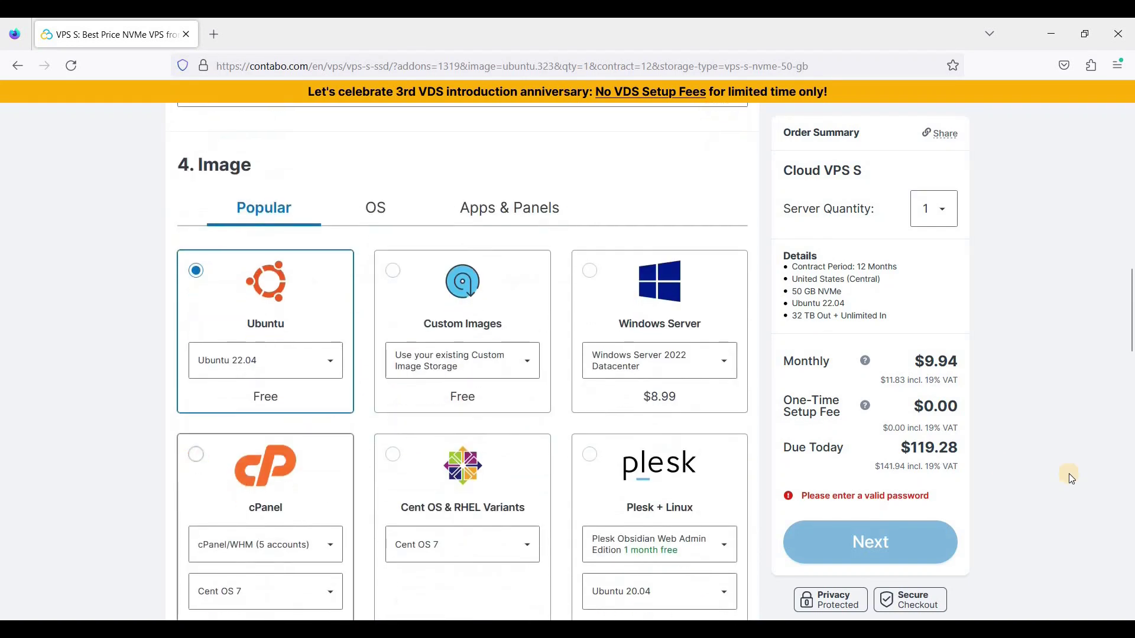
{"action": "left_click", "coordinate": [196, 454]}
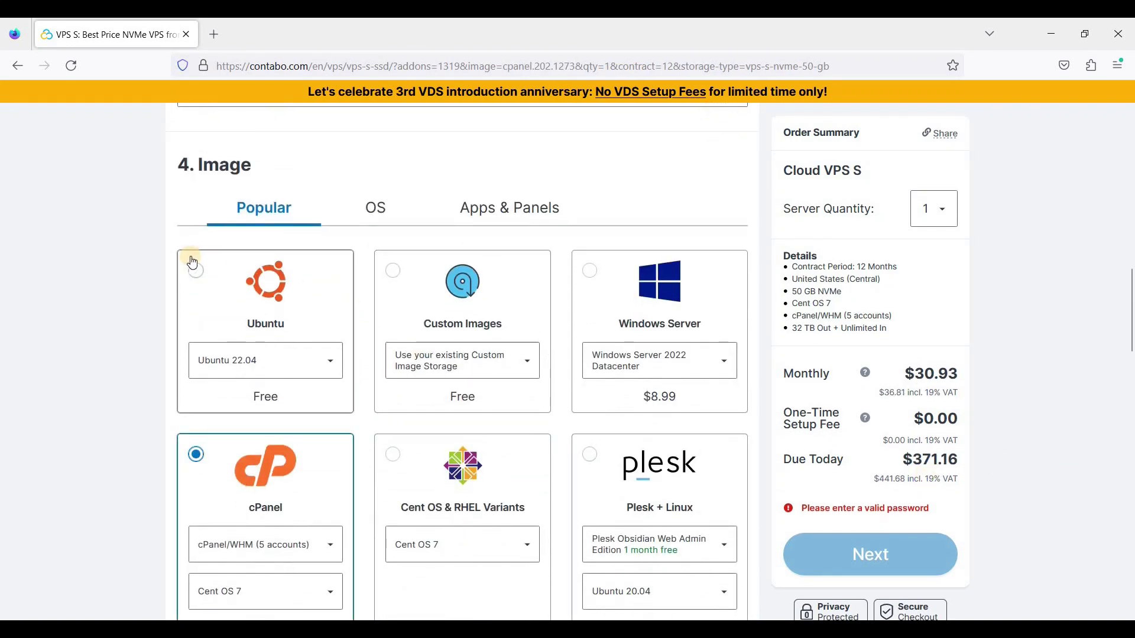
{"action": "left_click", "coordinate": [200, 273]}
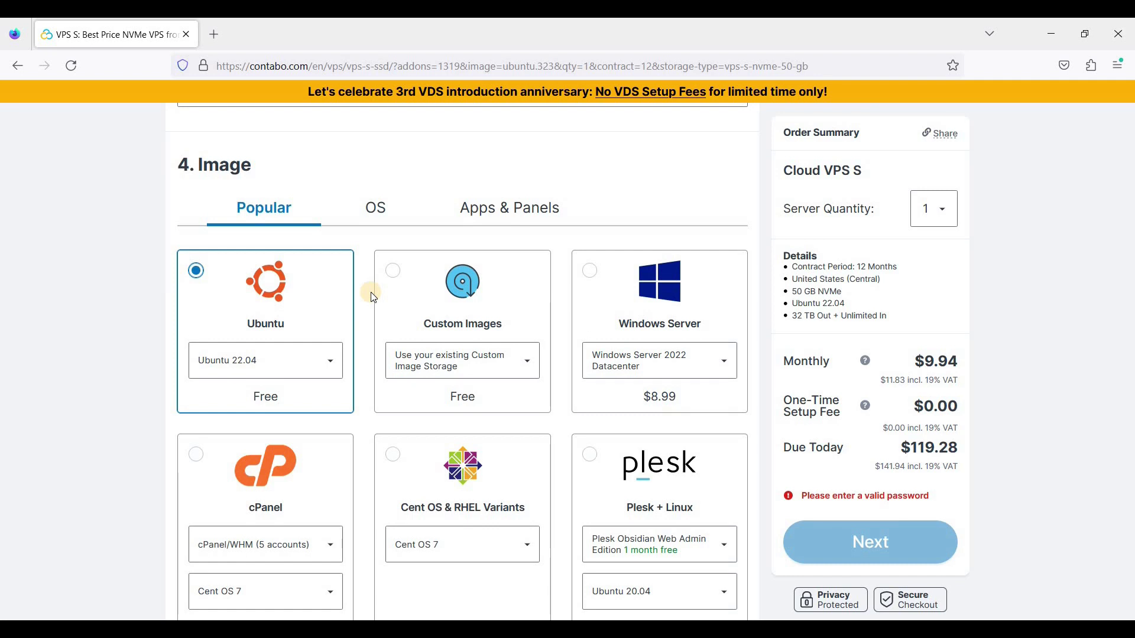
{"action": "left_click", "coordinate": [377, 214]}
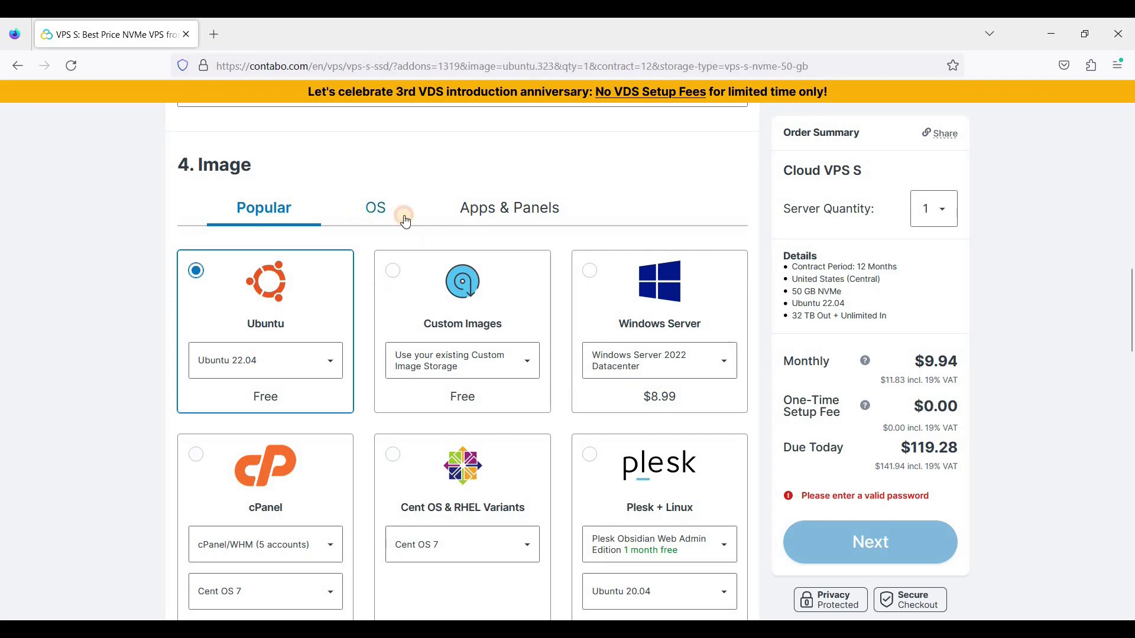
{"action": "left_click", "coordinate": [555, 224]}
{"action": "scroll", "coordinate": [574, 272], "scroll_direction": "down", "scroll_amount": 3}
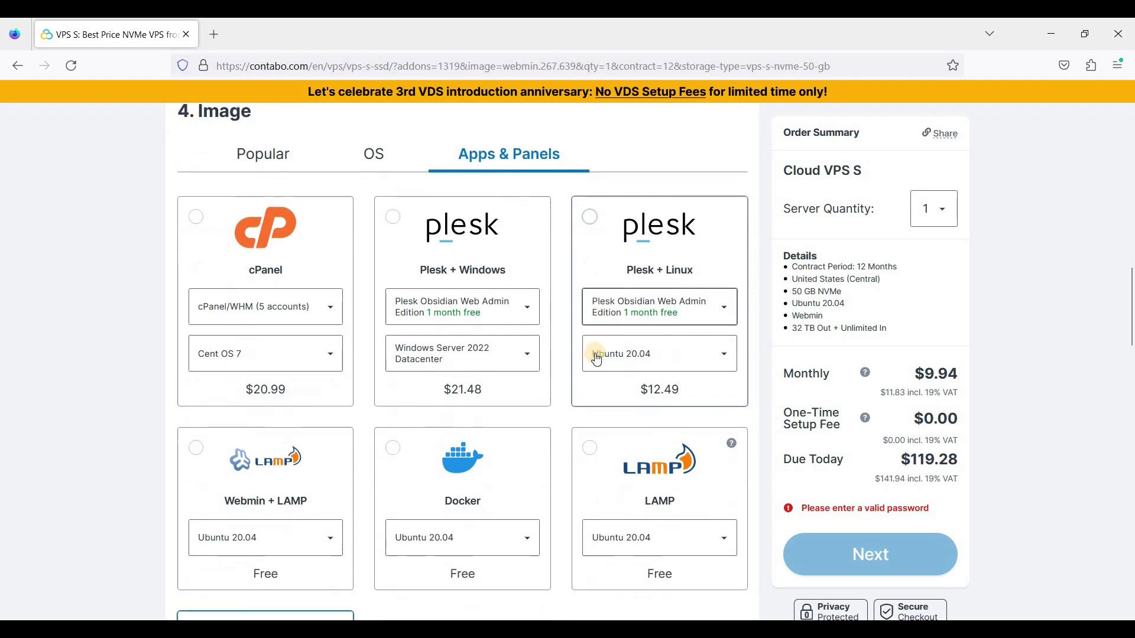
{"action": "scroll", "coordinate": [346, 467], "scroll_direction": "down", "scroll_amount": 2}
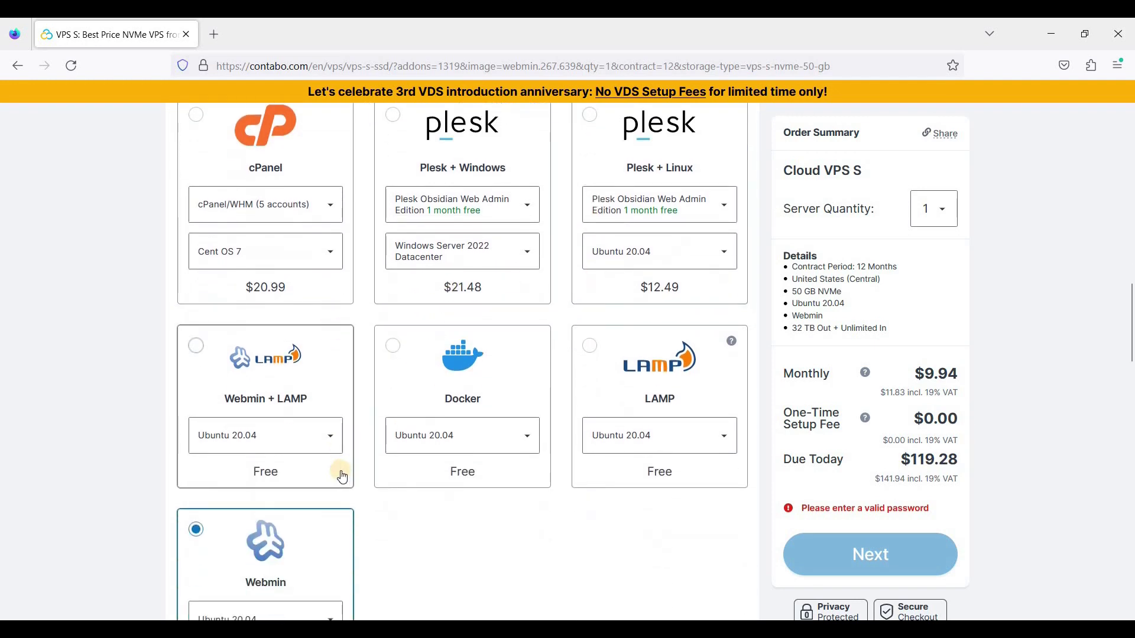
{"action": "scroll", "coordinate": [404, 273], "scroll_direction": "down", "scroll_amount": 2}
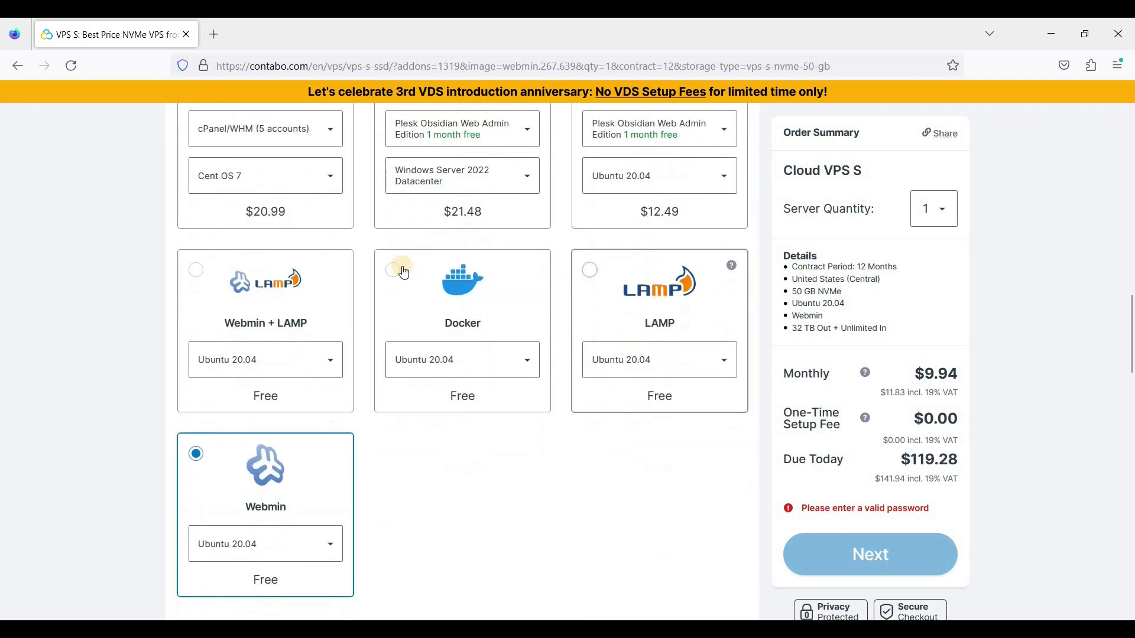
{"action": "scroll", "coordinate": [420, 309], "scroll_direction": "up", "scroll_amount": 3}
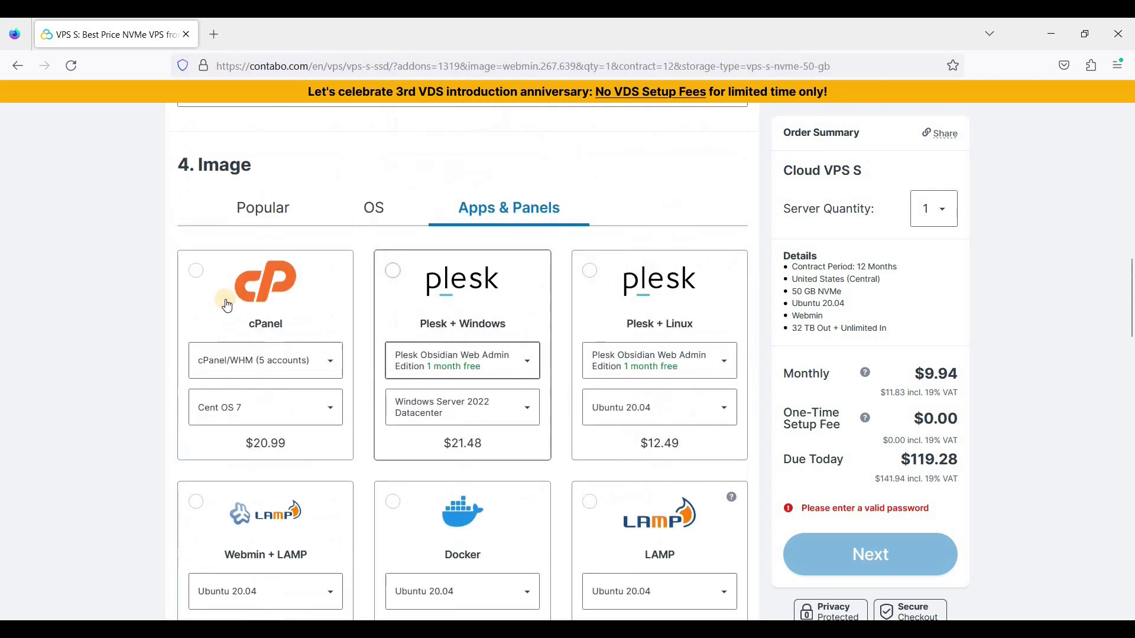
{"action": "left_click", "coordinate": [376, 219]}
{"action": "left_click", "coordinate": [286, 304]}
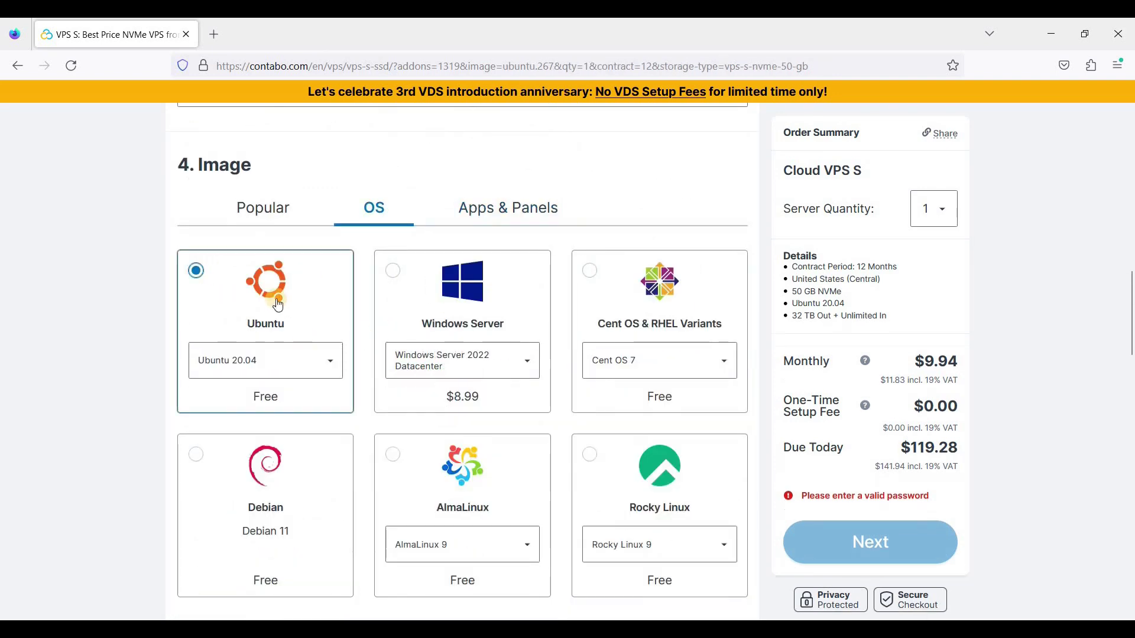
{"action": "left_click", "coordinate": [267, 367]}
{"action": "left_click", "coordinate": [254, 421]}
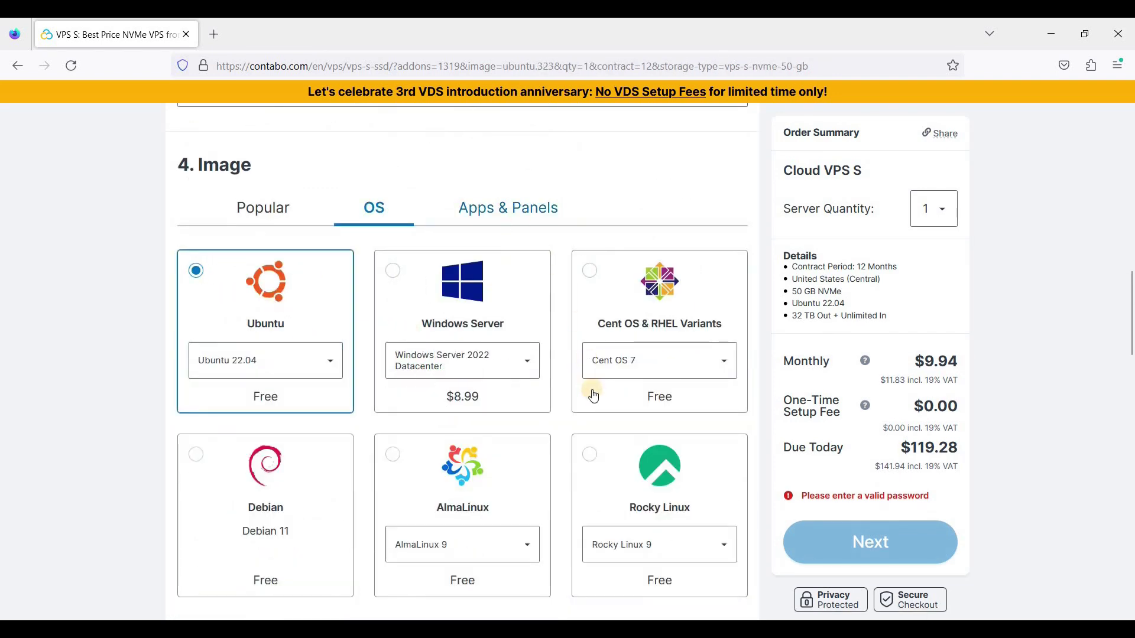
{"action": "left_click", "coordinate": [508, 207]}
{"action": "scroll", "coordinate": [325, 414], "scroll_direction": "down", "scroll_amount": 3}
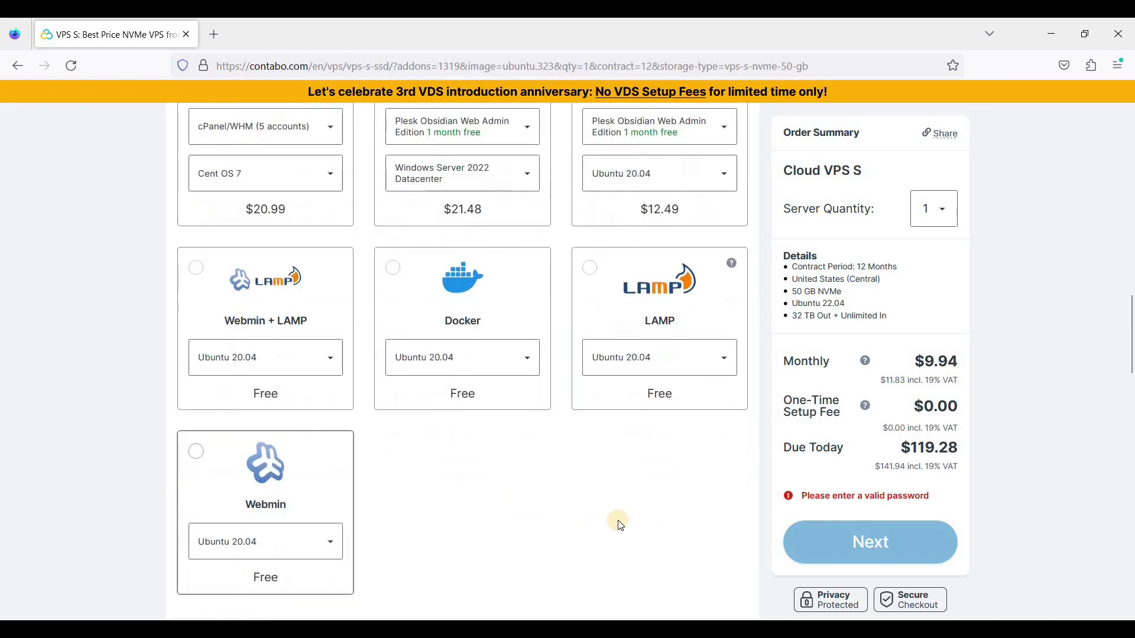
{"action": "scroll", "coordinate": [363, 317], "scroll_direction": "up", "scroll_amount": 5}
{"action": "left_click", "coordinate": [375, 286]}
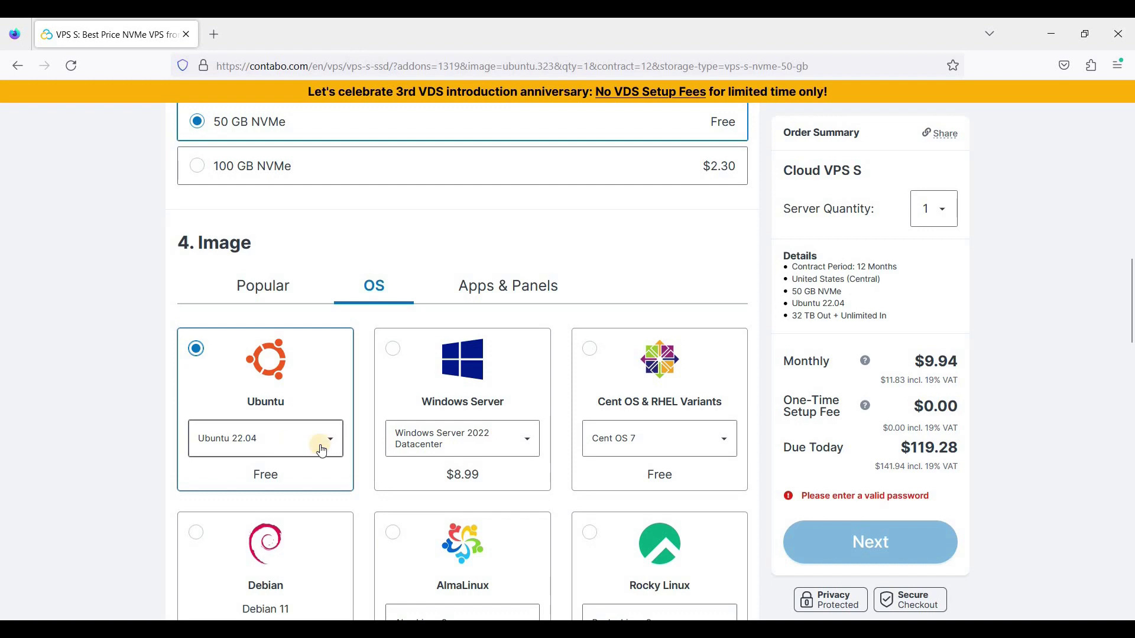
{"action": "scroll", "coordinate": [352, 447], "scroll_direction": "down", "scroll_amount": 9}
{"action": "scroll", "coordinate": [311, 260], "scroll_direction": "up", "scroll_amount": 1}
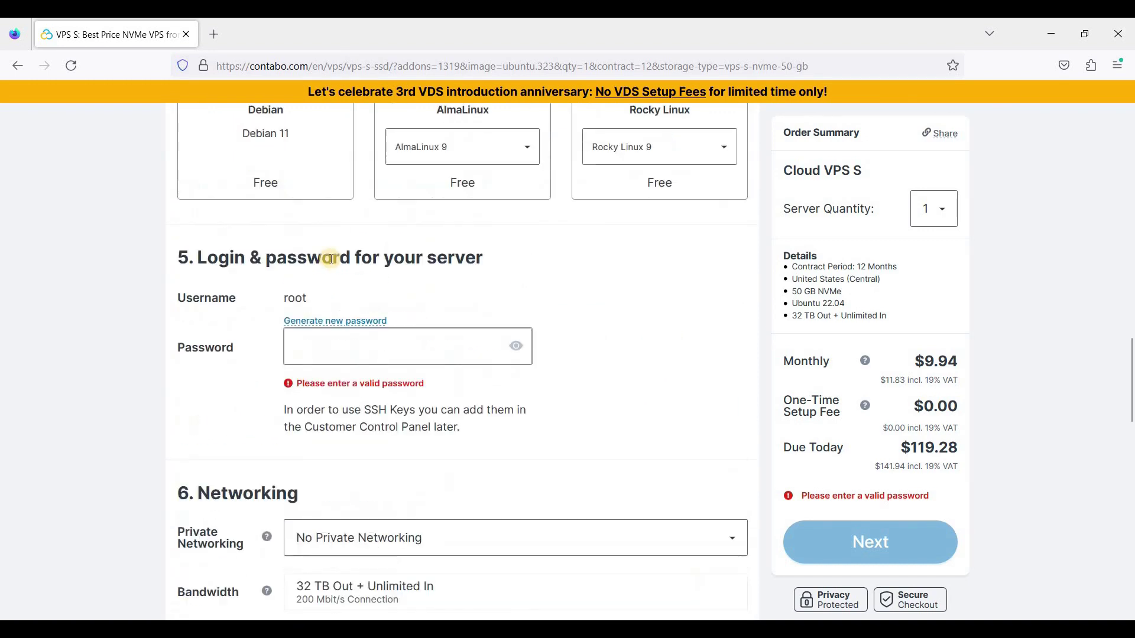
Generate a new root password and note the root username and generated password
{"action": "left_click", "coordinate": [363, 329]}
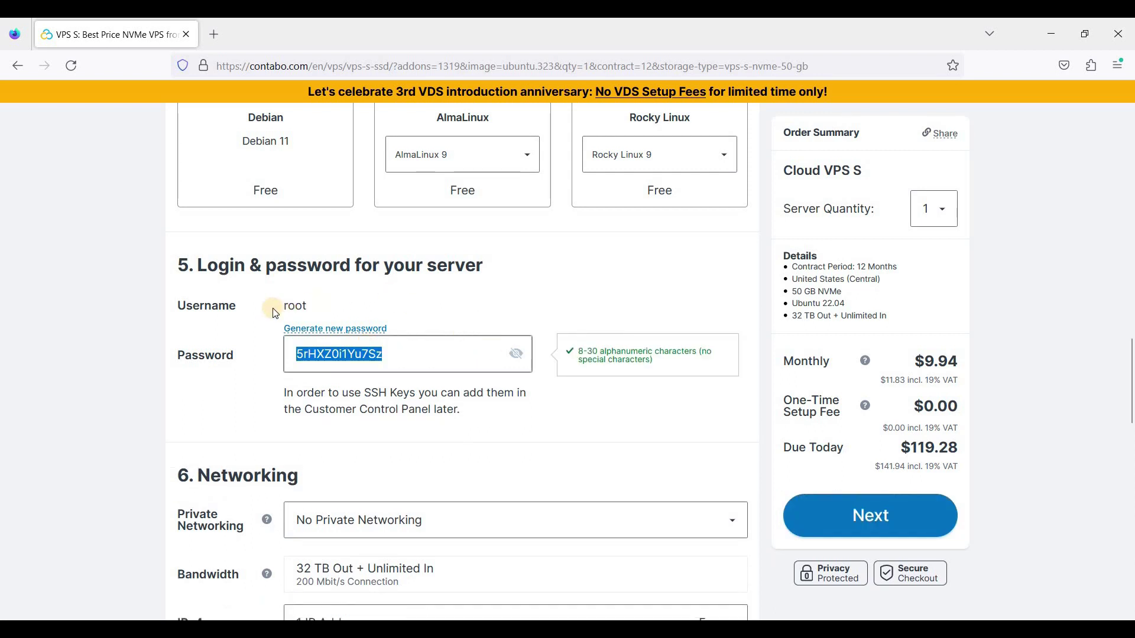
{"action": "double_click", "coordinate": [302, 307]}
{"action": "left_click", "coordinate": [293, 306]}
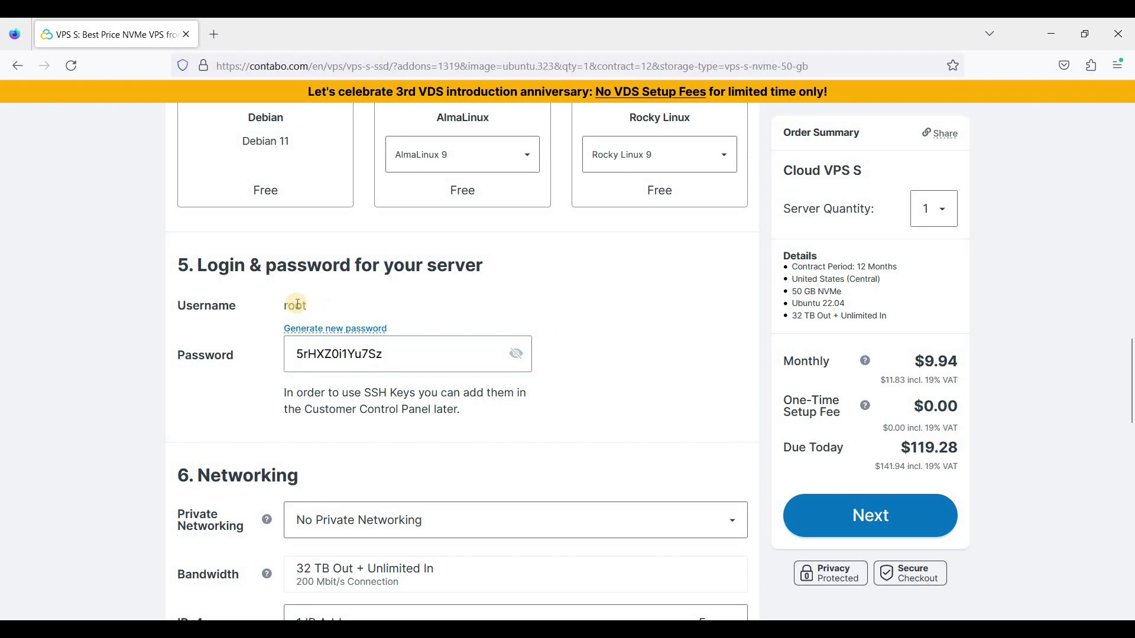
{"action": "left_click", "coordinate": [447, 306]}
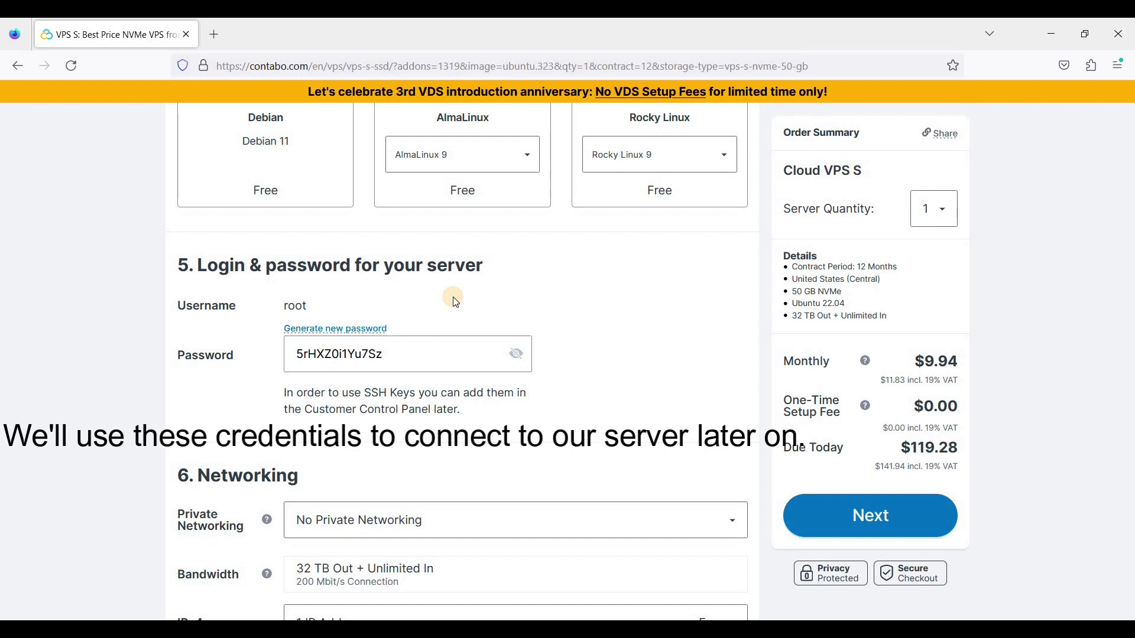
{"action": "left_click", "coordinate": [384, 355]}
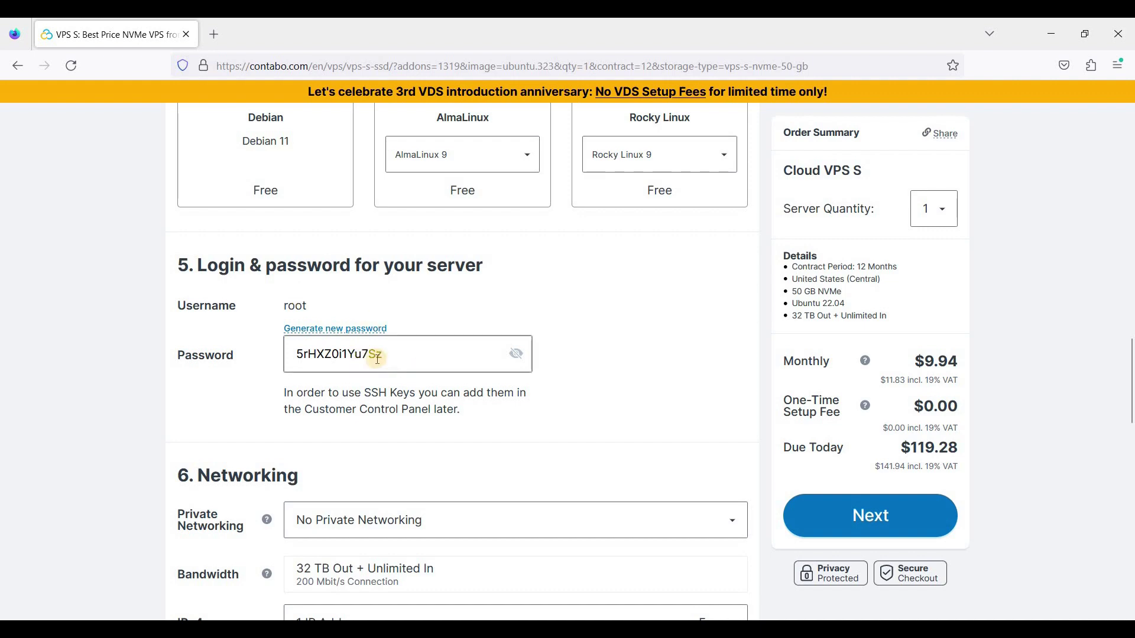
{"action": "scroll", "coordinate": [414, 292], "scroll_direction": "down", "scroll_amount": 1}
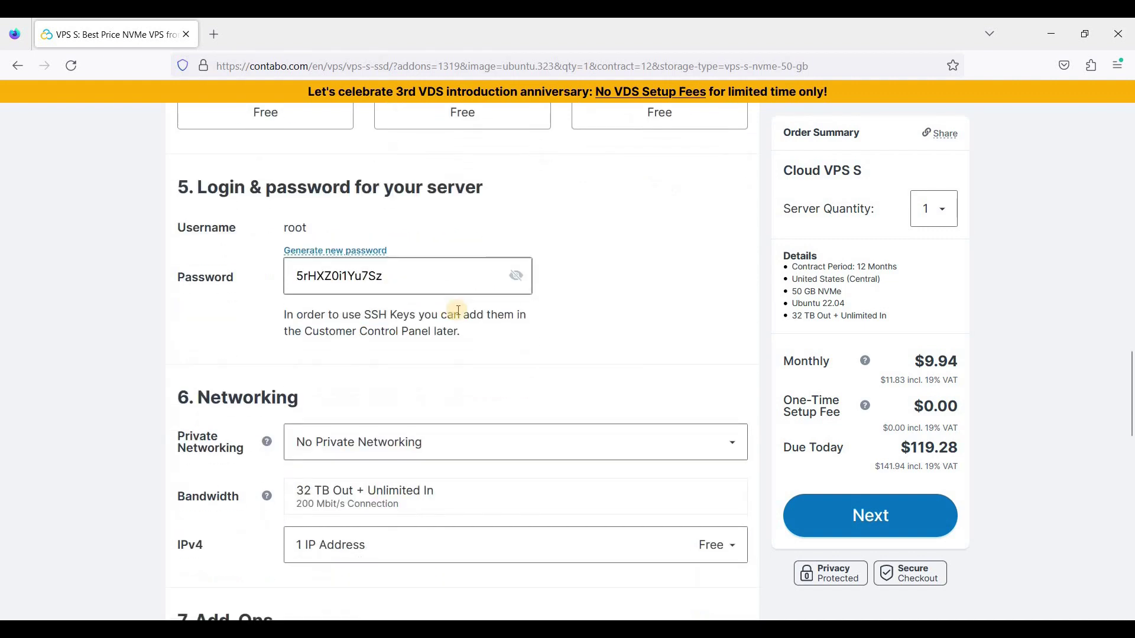
{"action": "scroll", "coordinate": [588, 296], "scroll_direction": "down", "scroll_amount": 1}
{"action": "scroll", "coordinate": [450, 292], "scroll_direction": "down", "scroll_amount": 1}
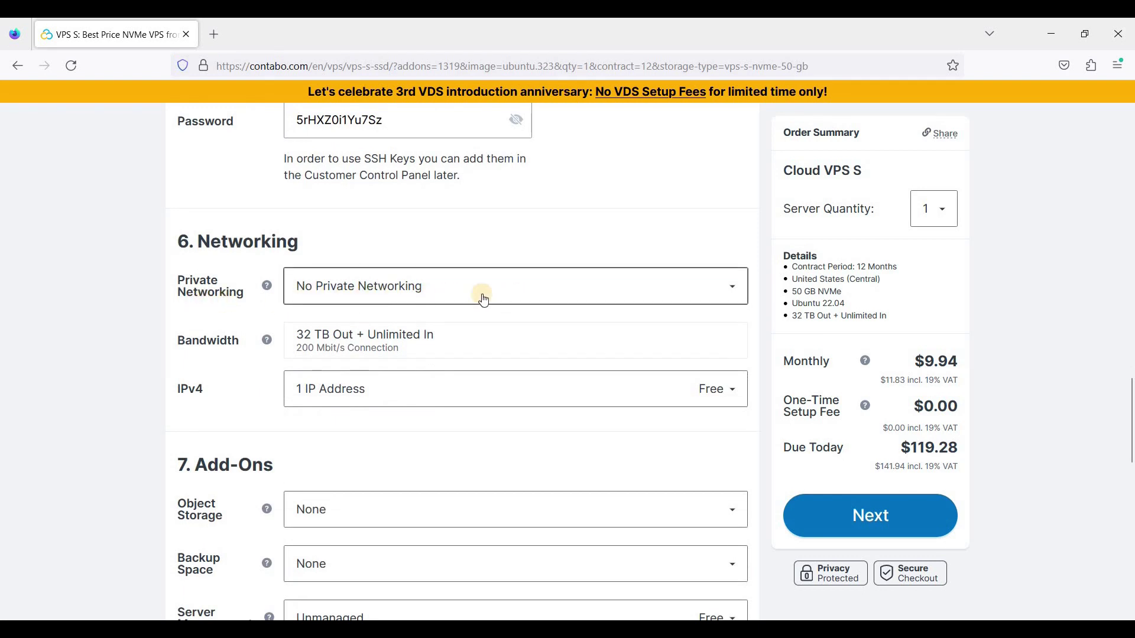
Leave Networking and Add-Ons at defaults and proceed to checkout with $119.28 due today
{"action": "scroll", "coordinate": [483, 300], "scroll_direction": "down", "scroll_amount": 1}
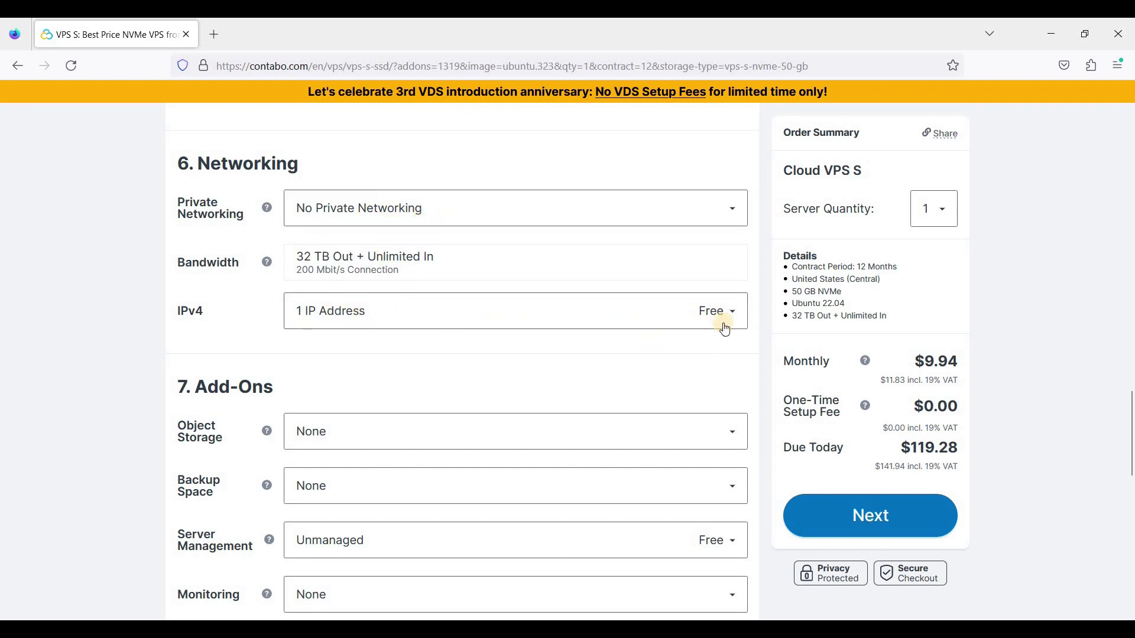
{"action": "scroll", "coordinate": [444, 299], "scroll_direction": "down", "scroll_amount": 2}
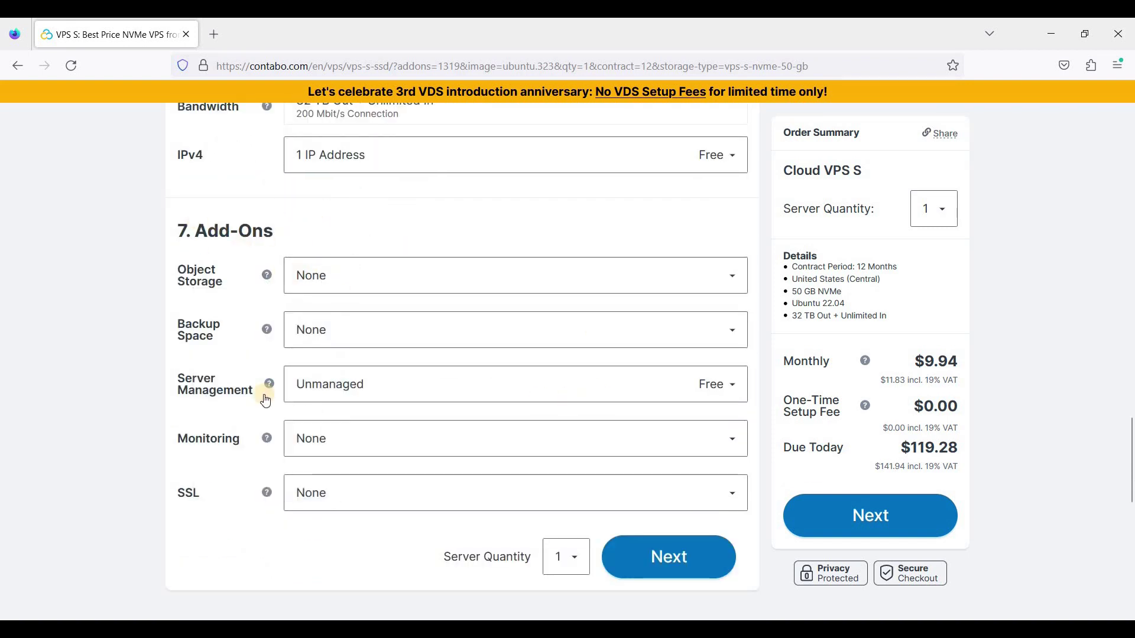
{"action": "scroll", "coordinate": [880, 519], "scroll_direction": "up", "scroll_amount": 1}
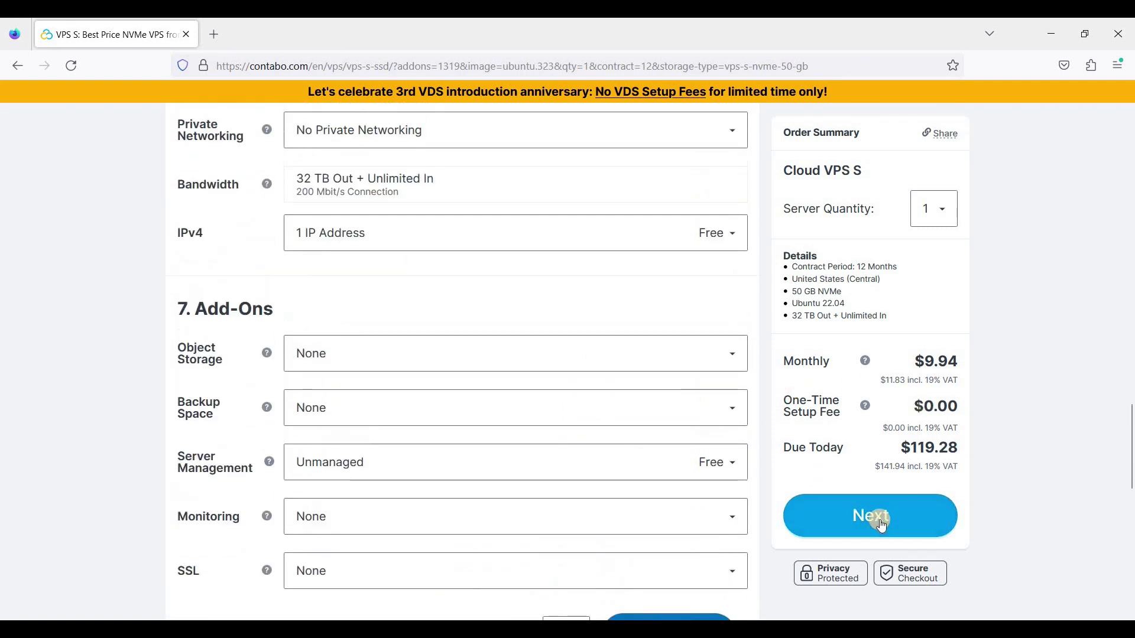
{"action": "left_click", "coordinate": [873, 519]}
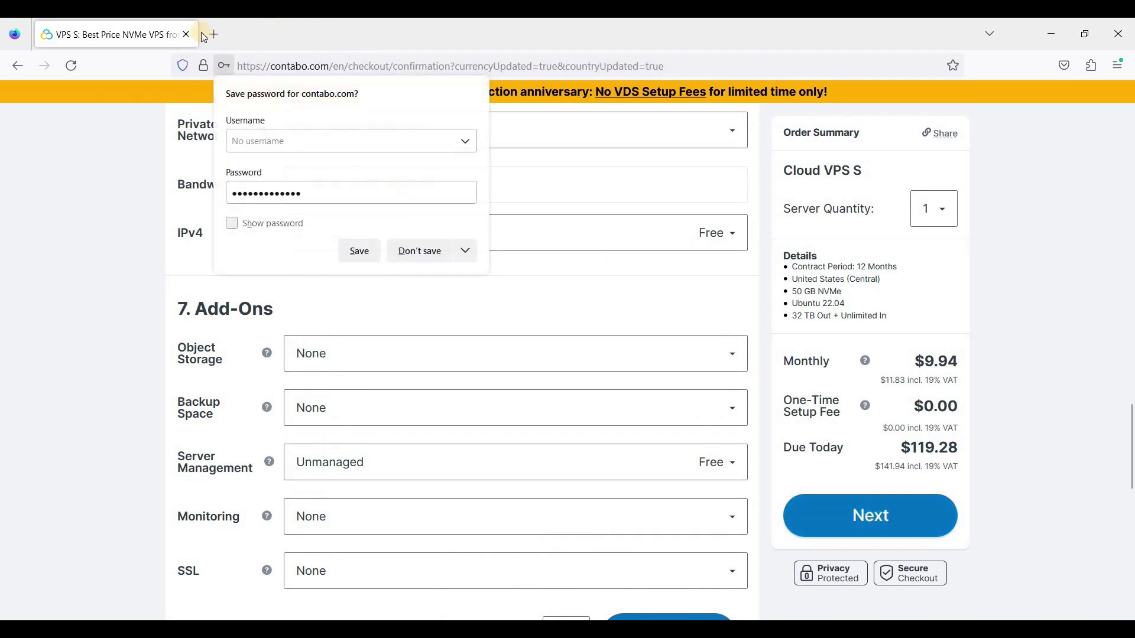
Decline saving the contabo.com password and scroll through the Register or Login form
{"action": "left_click", "coordinate": [390, 260]}
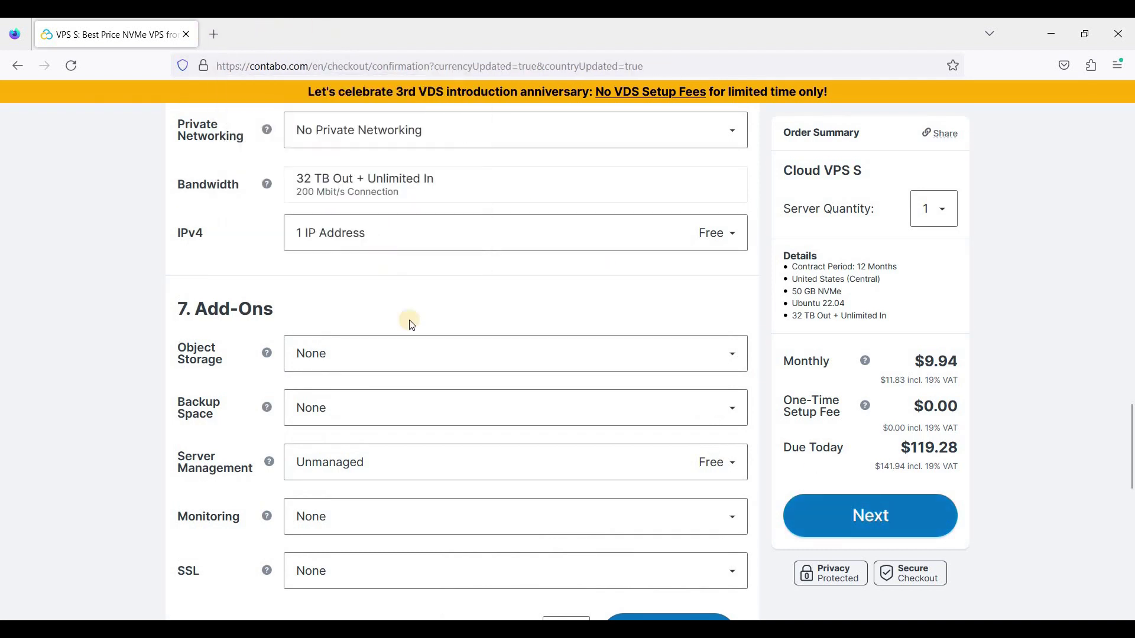
{"action": "scroll", "coordinate": [406, 323], "scroll_direction": "down", "scroll_amount": 1}
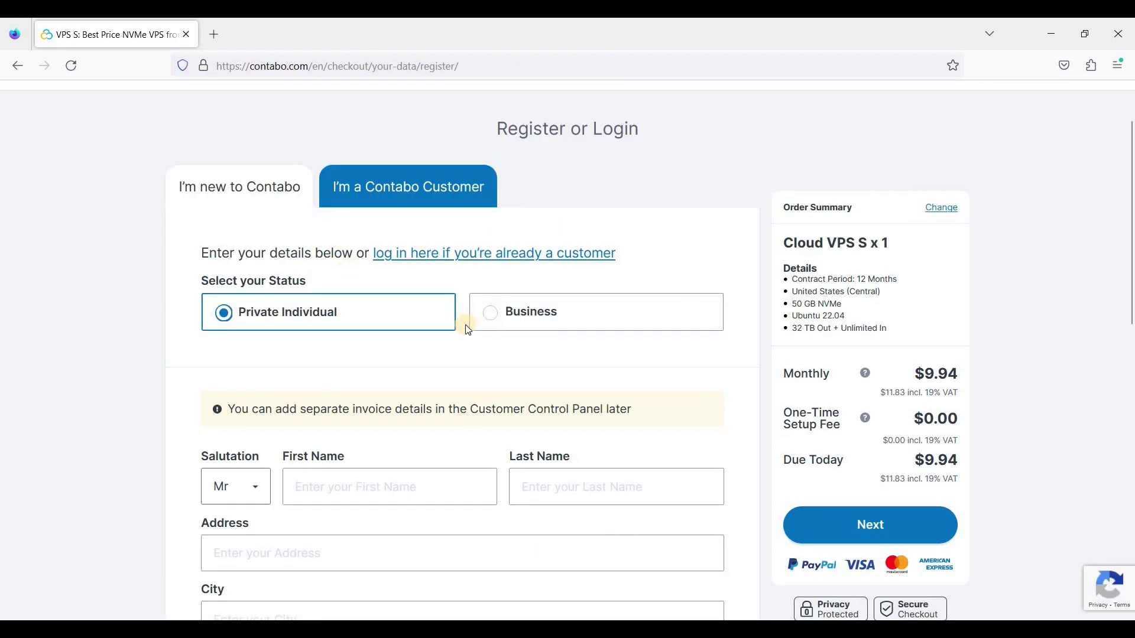
{"action": "scroll", "coordinate": [463, 322], "scroll_direction": "down", "scroll_amount": 3}
{"action": "scroll", "coordinate": [716, 329], "scroll_direction": "up", "scroll_amount": 4}
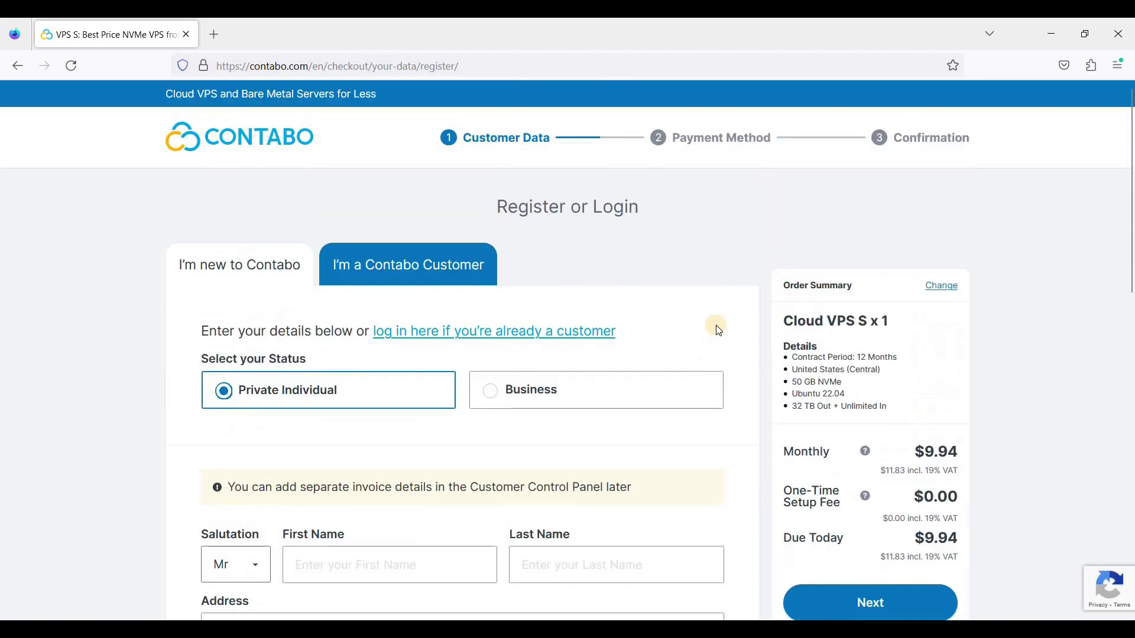
{"action": "scroll", "coordinate": [717, 328], "scroll_direction": "down", "scroll_amount": 2}
{"action": "scroll", "coordinate": [717, 325], "scroll_direction": "up", "scroll_amount": 2}
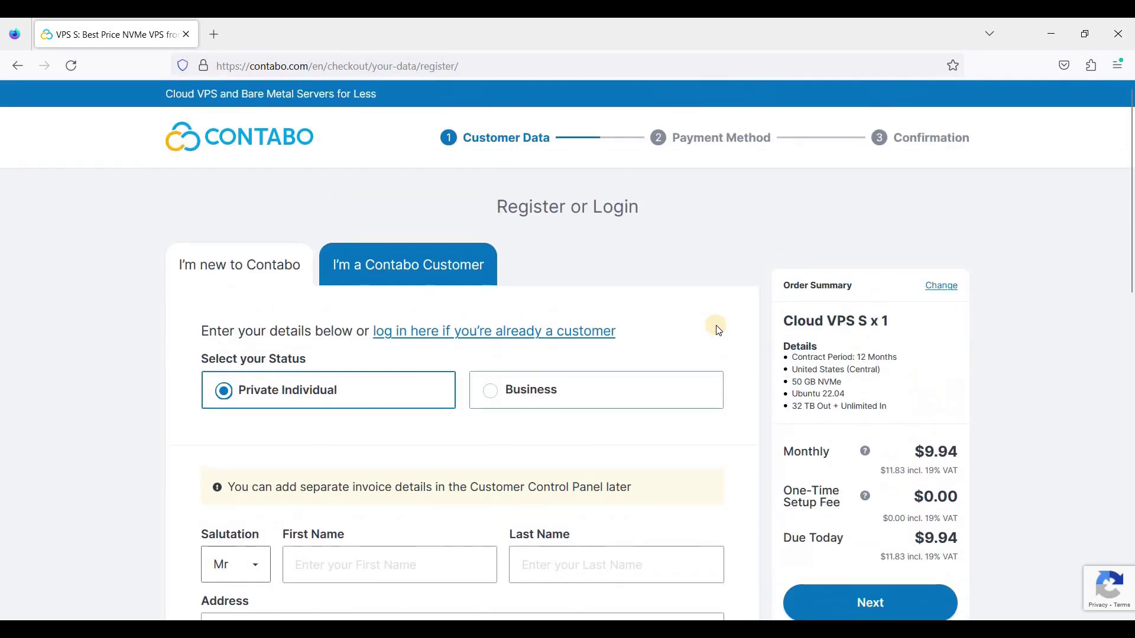
{"action": "scroll", "coordinate": [674, 373], "scroll_direction": "down", "scroll_amount": 10}
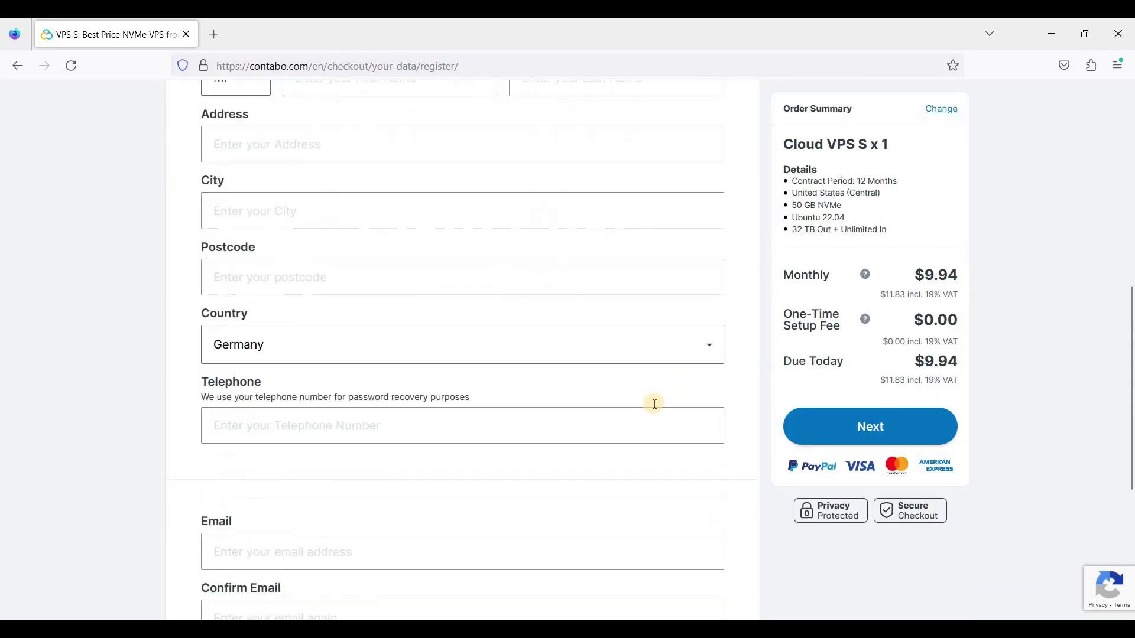
{"action": "scroll", "coordinate": [717, 390], "scroll_direction": "up", "scroll_amount": 10}
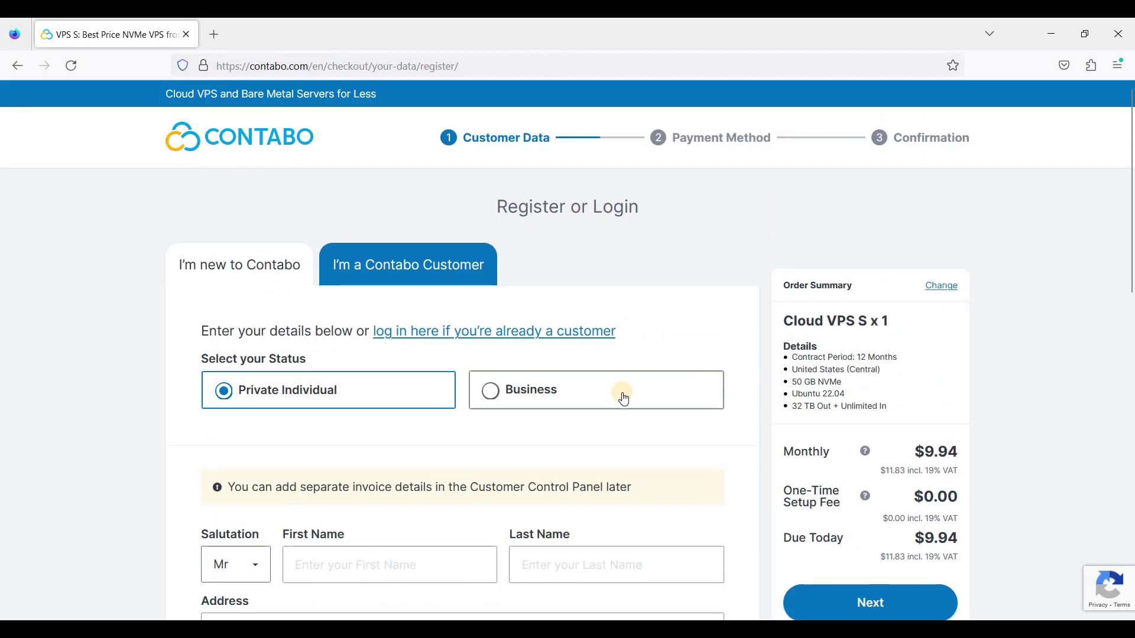
{"action": "scroll", "coordinate": [509, 418], "scroll_direction": "down", "scroll_amount": 12}
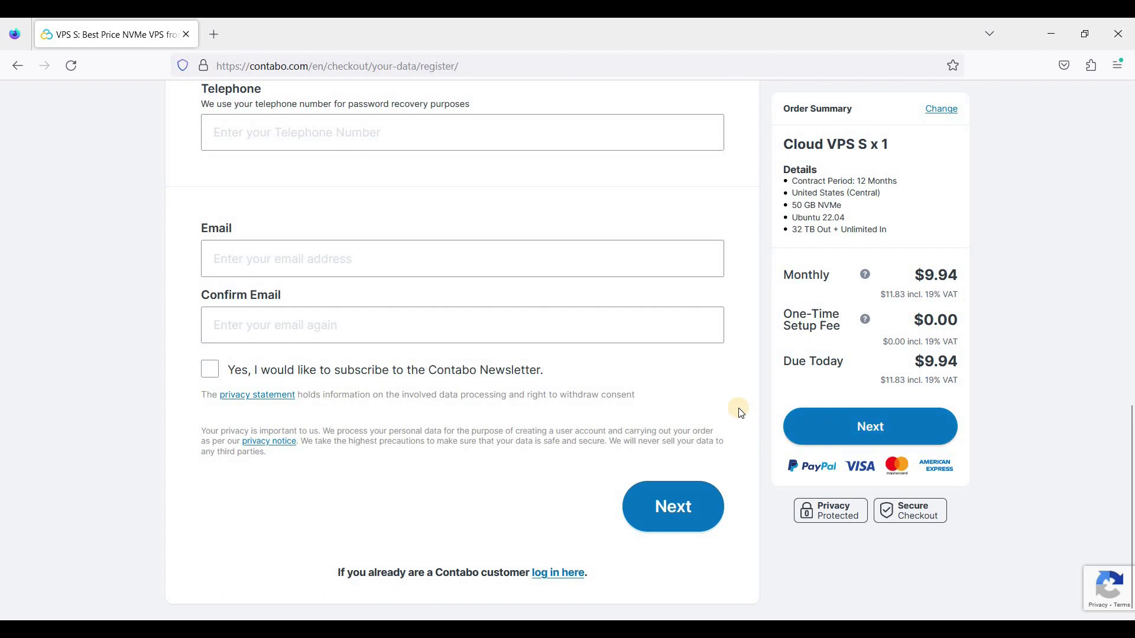
{"action": "scroll", "coordinate": [740, 413], "scroll_direction": "up", "scroll_amount": 5}
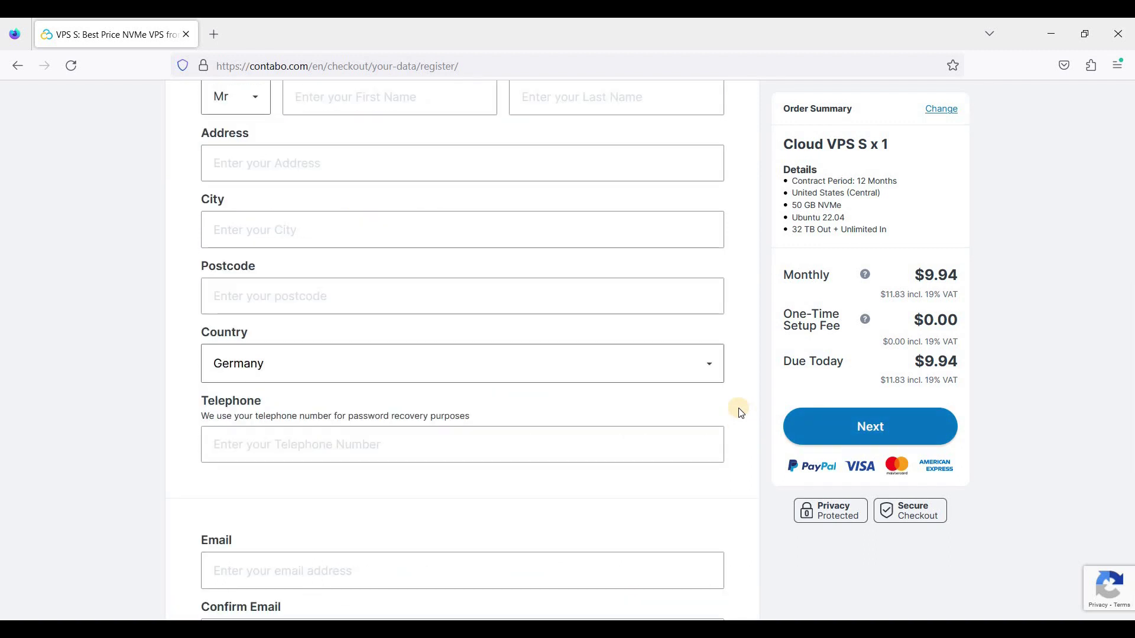
{"action": "scroll", "coordinate": [772, 415], "scroll_direction": "up", "scroll_amount": 8}
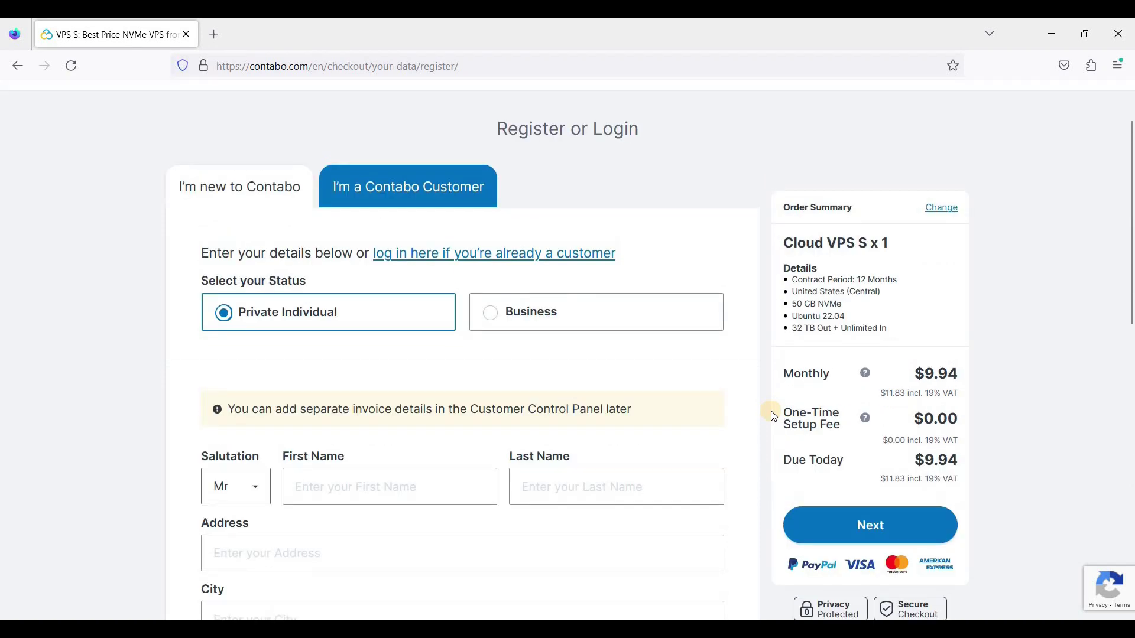
{"action": "scroll", "coordinate": [785, 426], "scroll_direction": "down", "scroll_amount": 4}
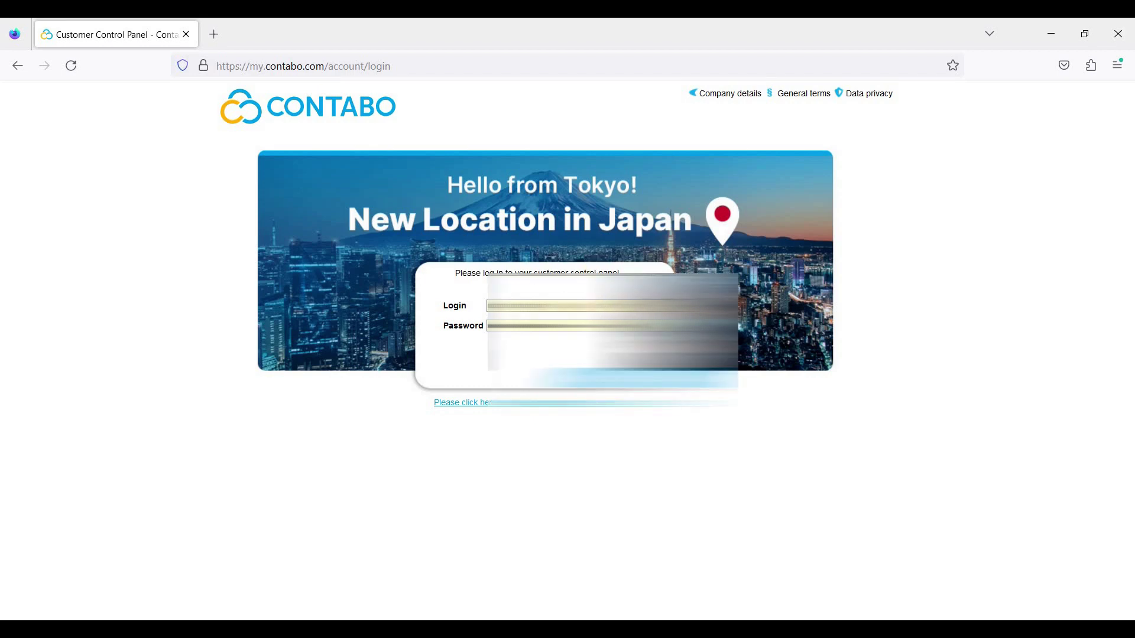
Log into the Customer Control Panel with the account's login and password
{"action": "left_click", "coordinate": [591, 306]}
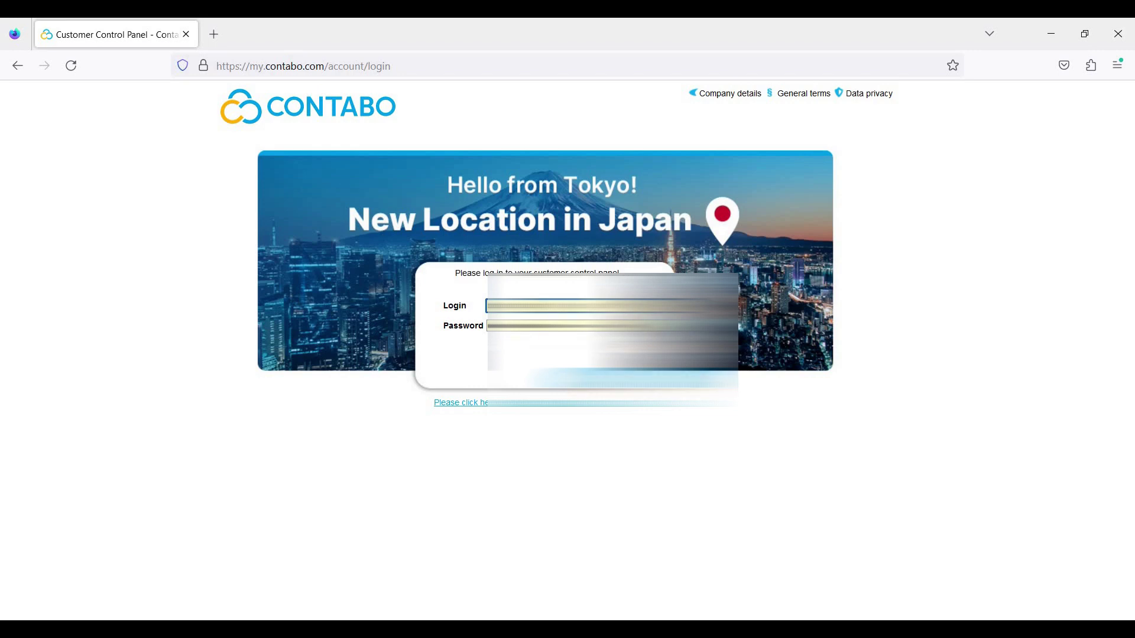
{"action": "key", "text": "Return"}
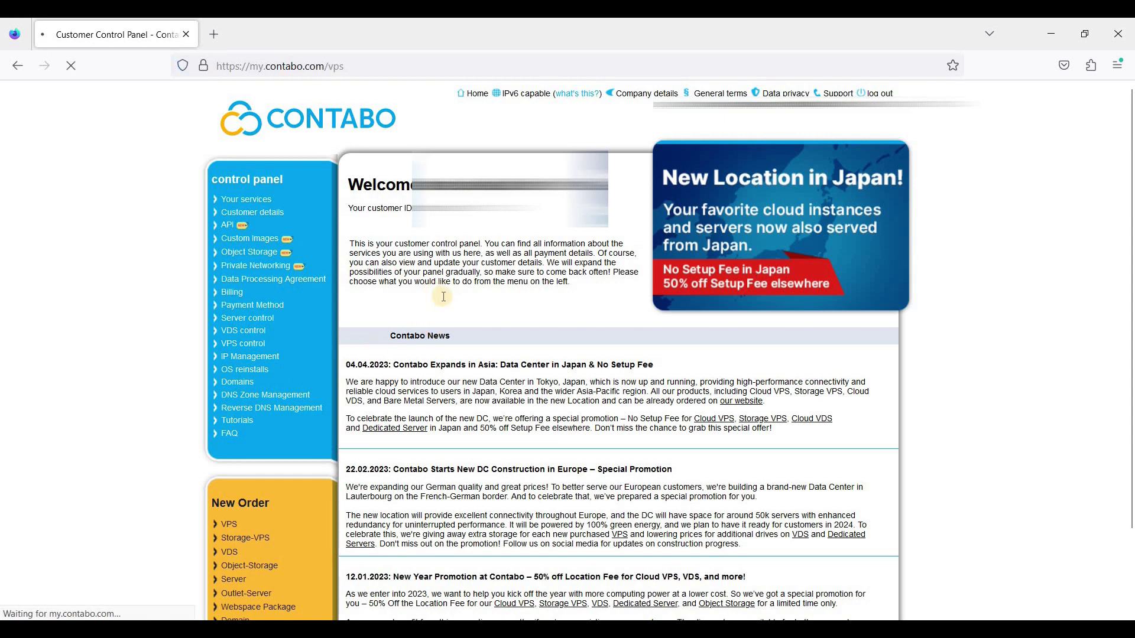
{"action": "scroll", "coordinate": [424, 374], "scroll_direction": "down", "scroll_amount": 2}
Open VPS control and wait for server 86.48.28.223 with user root to load
{"action": "left_click", "coordinate": [416, 370]}
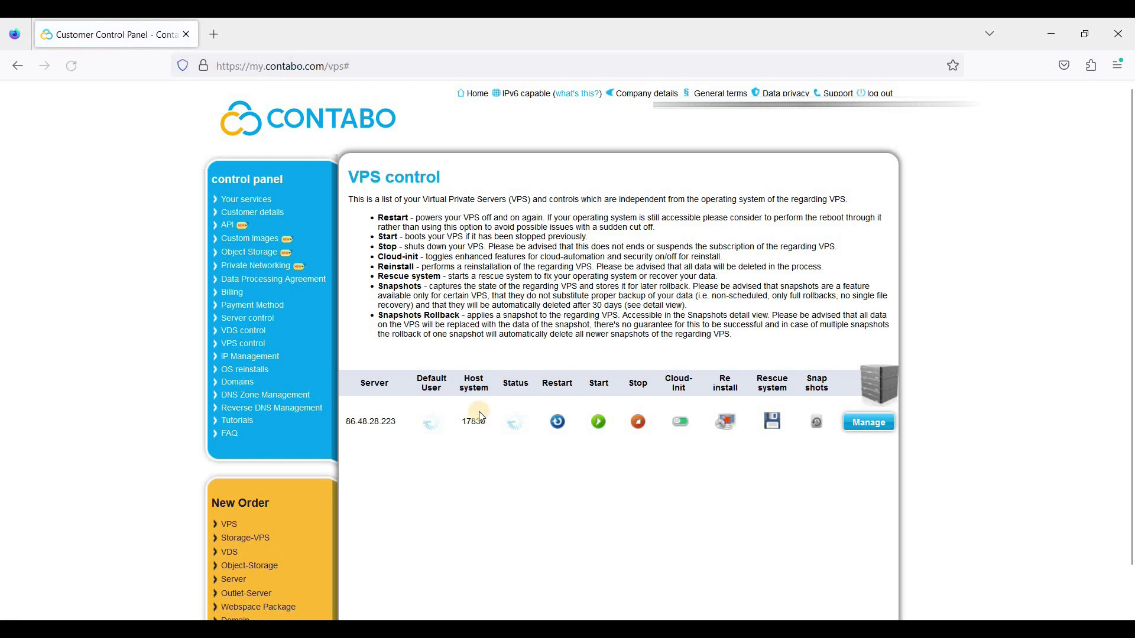
{"action": "scroll", "coordinate": [479, 411], "scroll_direction": "down", "scroll_amount": 2}
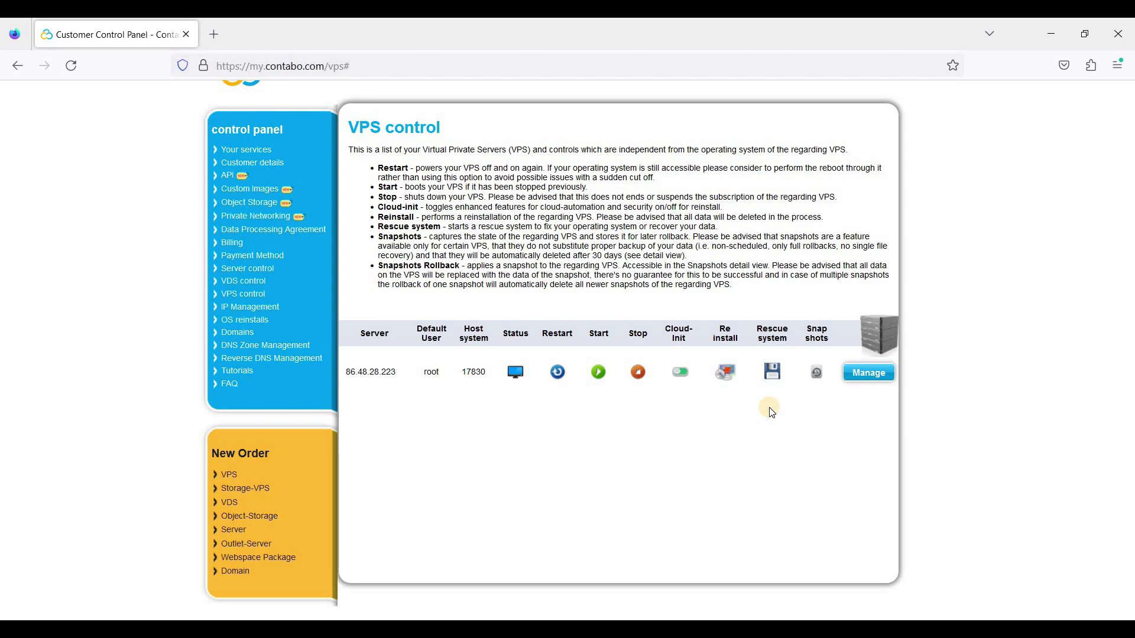
{"action": "scroll", "coordinate": [601, 411], "scroll_direction": "up", "scroll_amount": 2}
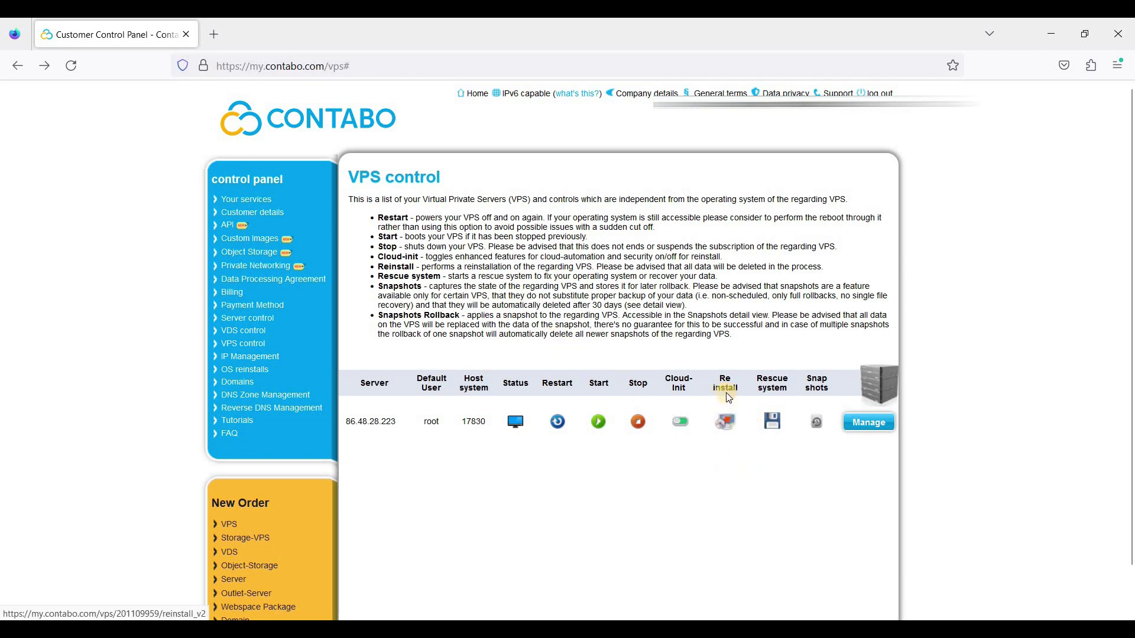
Open the VPS reinstallation form and browse the standard image list
{"action": "left_click", "coordinate": [726, 425]}
{"action": "left_click", "coordinate": [608, 293]}
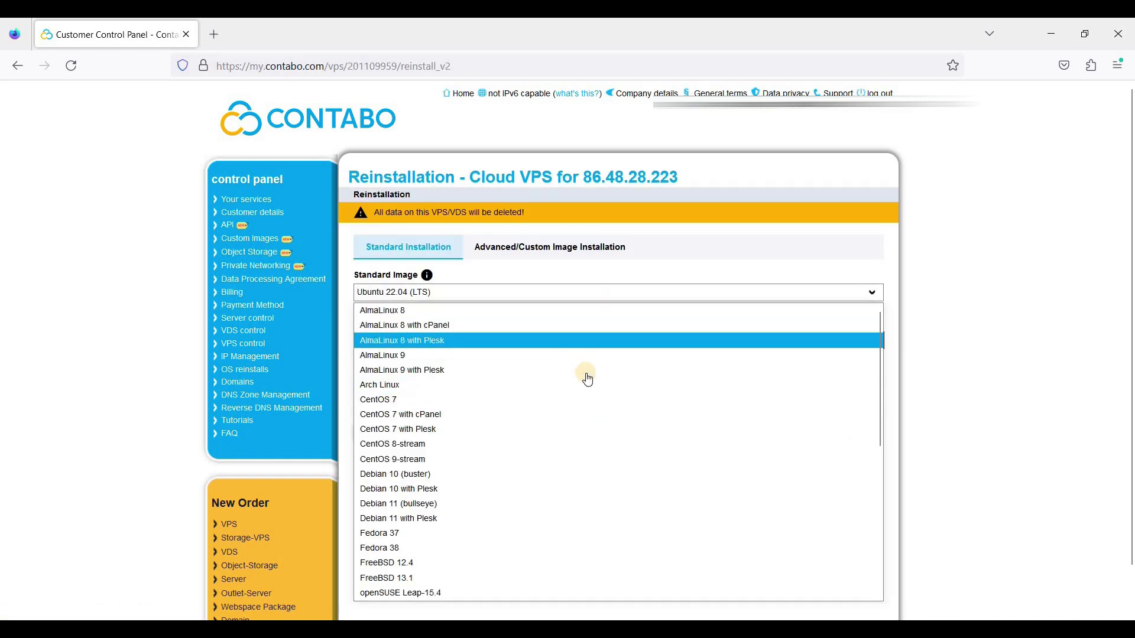
{"action": "scroll", "coordinate": [585, 373], "scroll_direction": "down", "scroll_amount": 7}
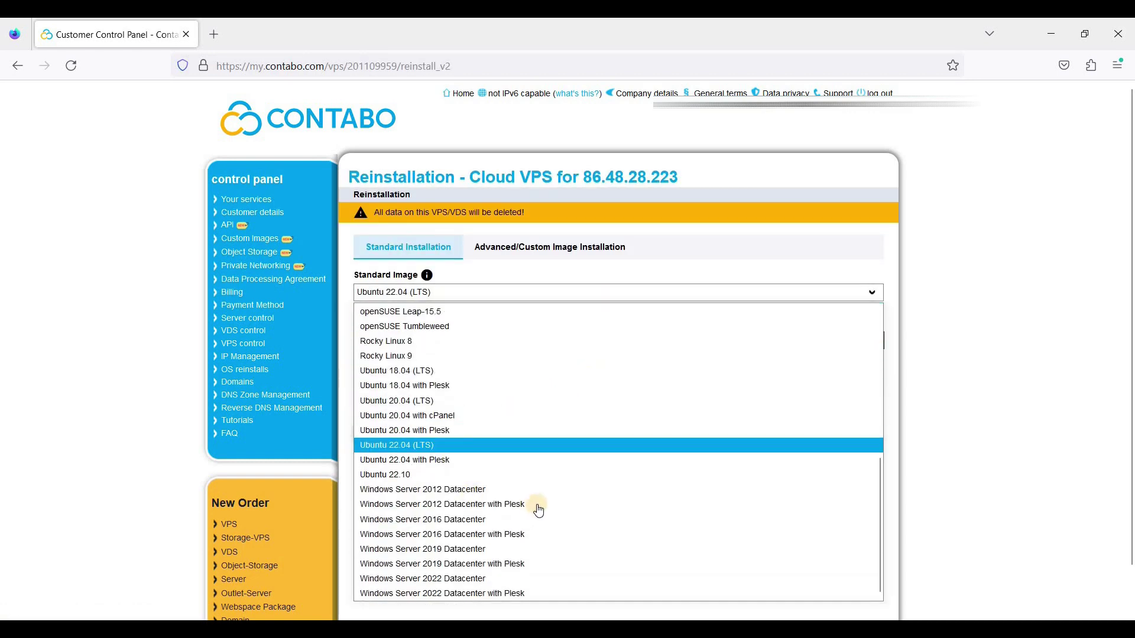
{"action": "scroll", "coordinate": [531, 467], "scroll_direction": "down", "scroll_amount": 1}
{"action": "scroll", "coordinate": [524, 432], "scroll_direction": "up", "scroll_amount": 7}
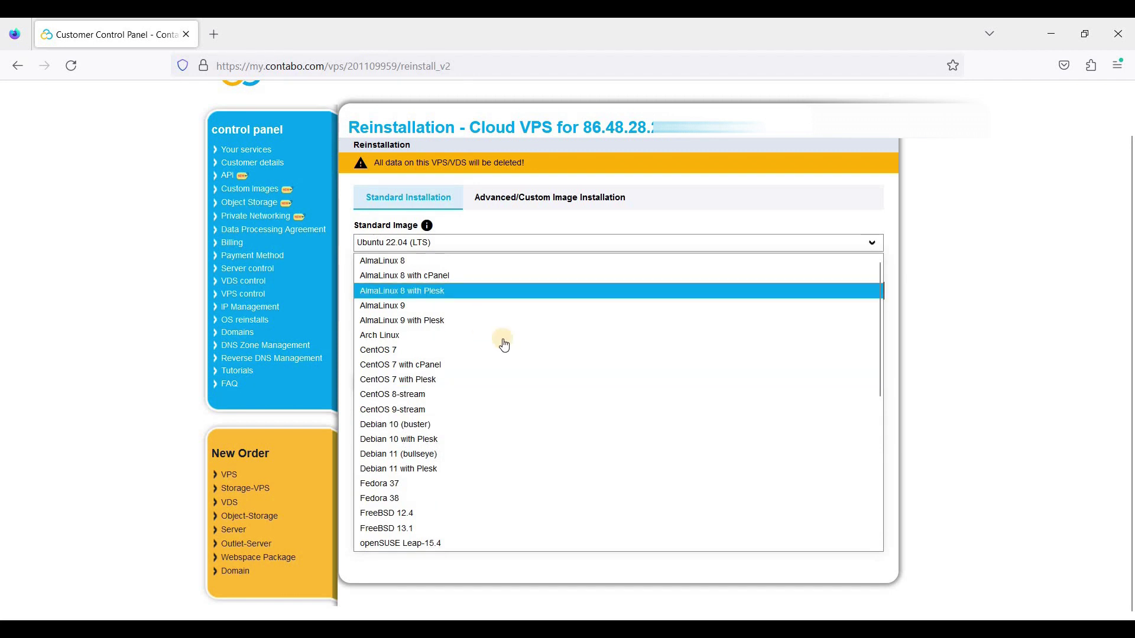
{"action": "scroll", "coordinate": [498, 384], "scroll_direction": "down", "scroll_amount": 2}
{"action": "scroll", "coordinate": [451, 438], "scroll_direction": "down", "scroll_amount": 5}
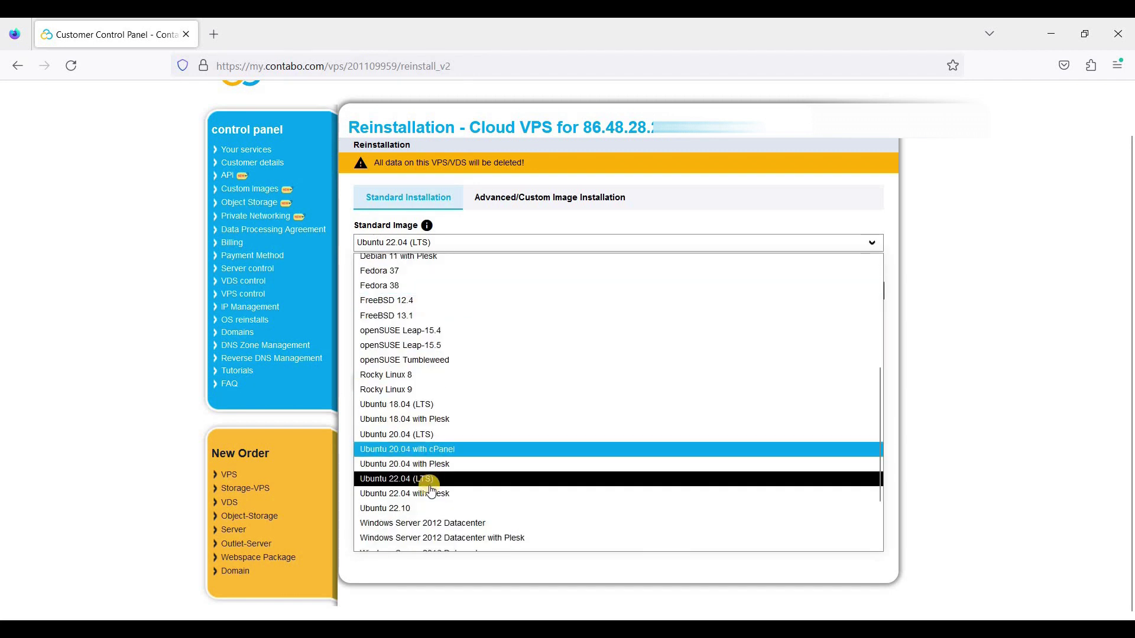
{"action": "scroll", "coordinate": [414, 331], "scroll_direction": "up", "scroll_amount": 4}
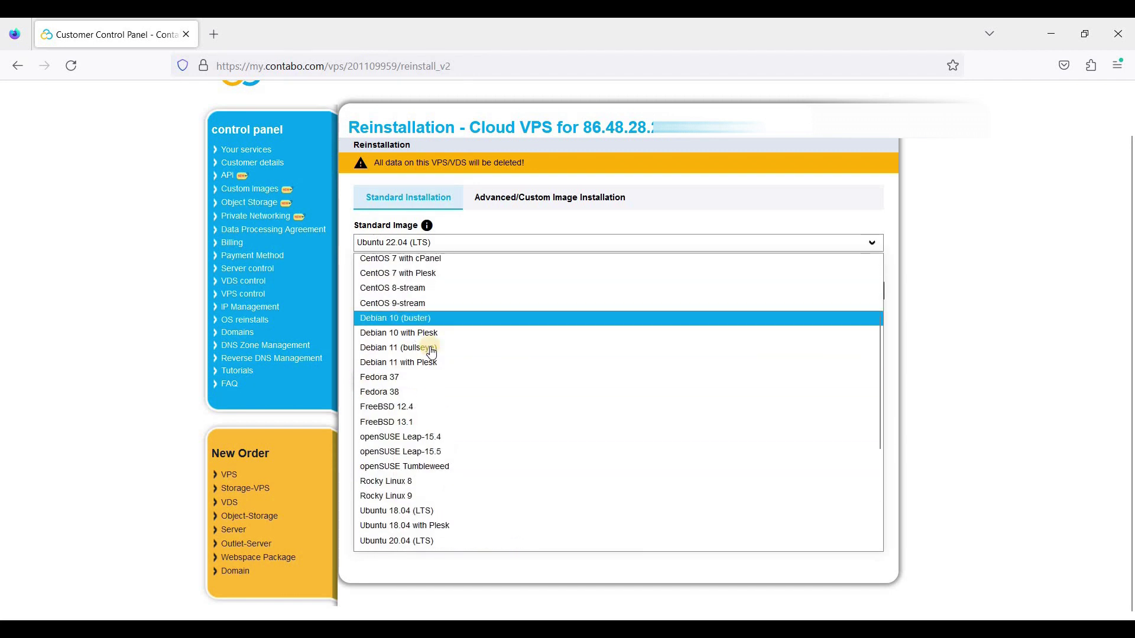
Try Debian 11, CentOS 7 and FreeBSD 13.1 as the standard image
{"action": "left_click", "coordinate": [464, 347]}
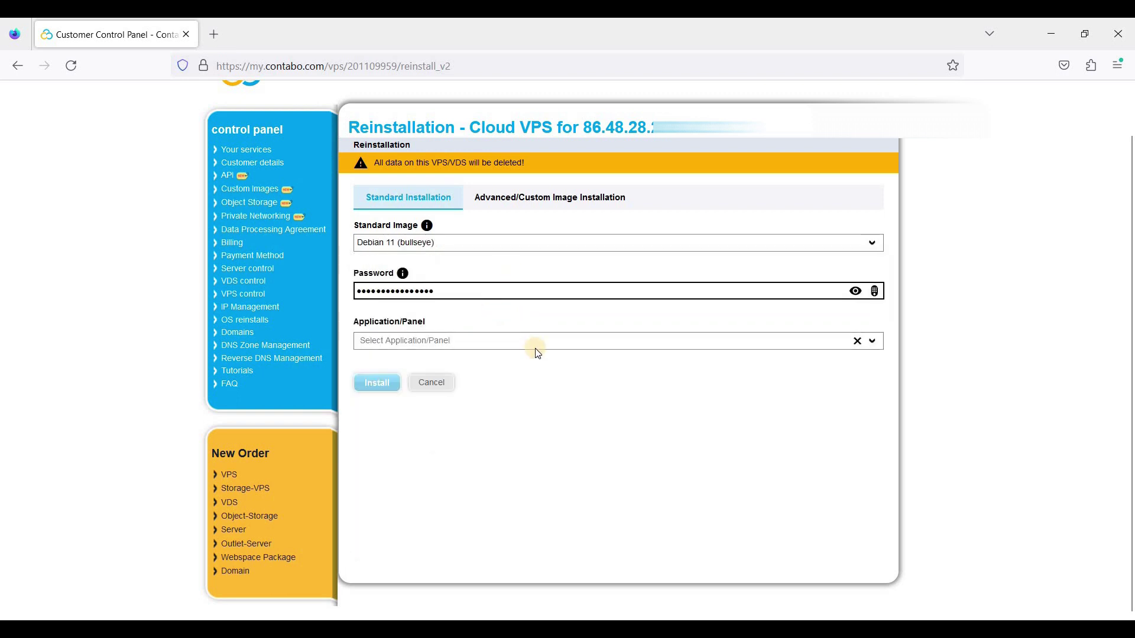
{"action": "scroll", "coordinate": [502, 323], "scroll_direction": "up", "scroll_amount": 1}
{"action": "left_click", "coordinate": [489, 292]}
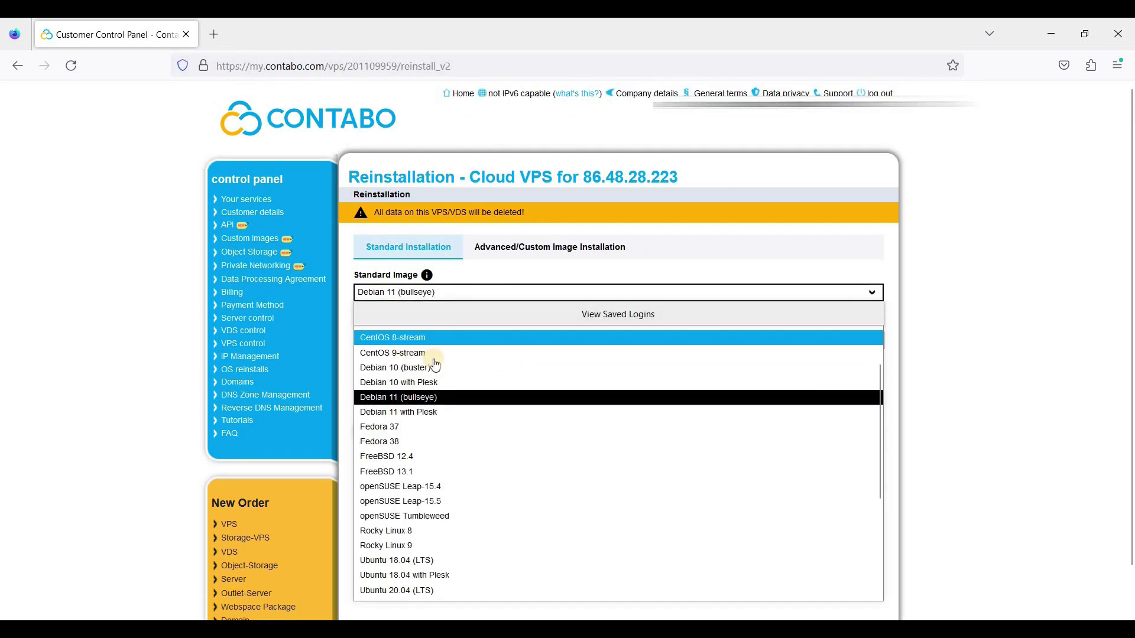
{"action": "scroll", "coordinate": [455, 378], "scroll_direction": "up", "scroll_amount": 3}
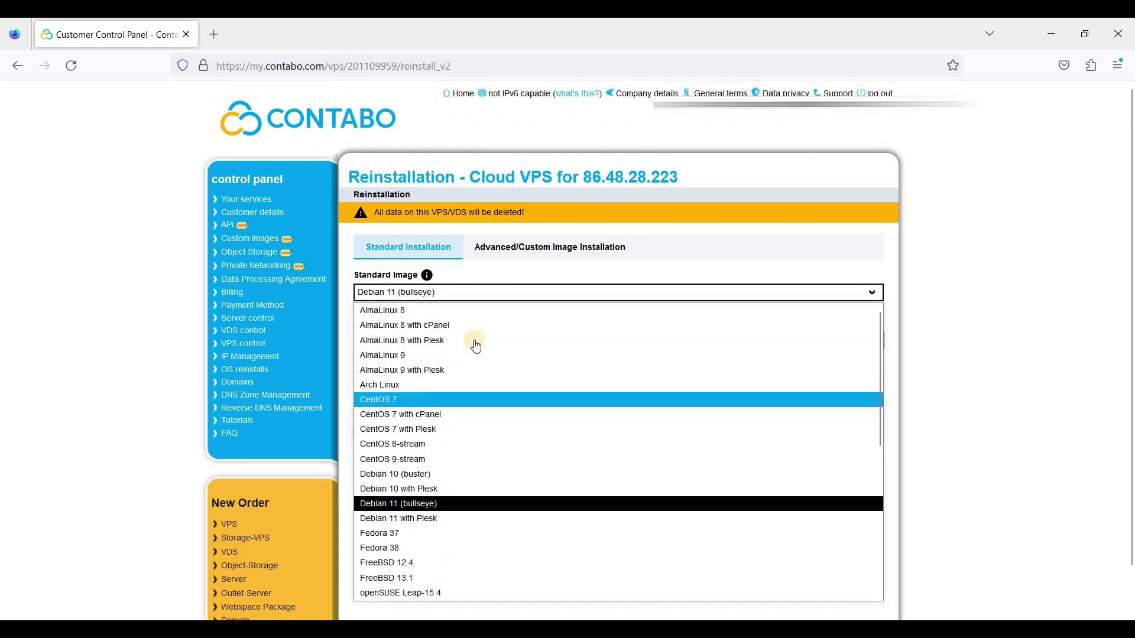
{"action": "left_click", "coordinate": [425, 400]}
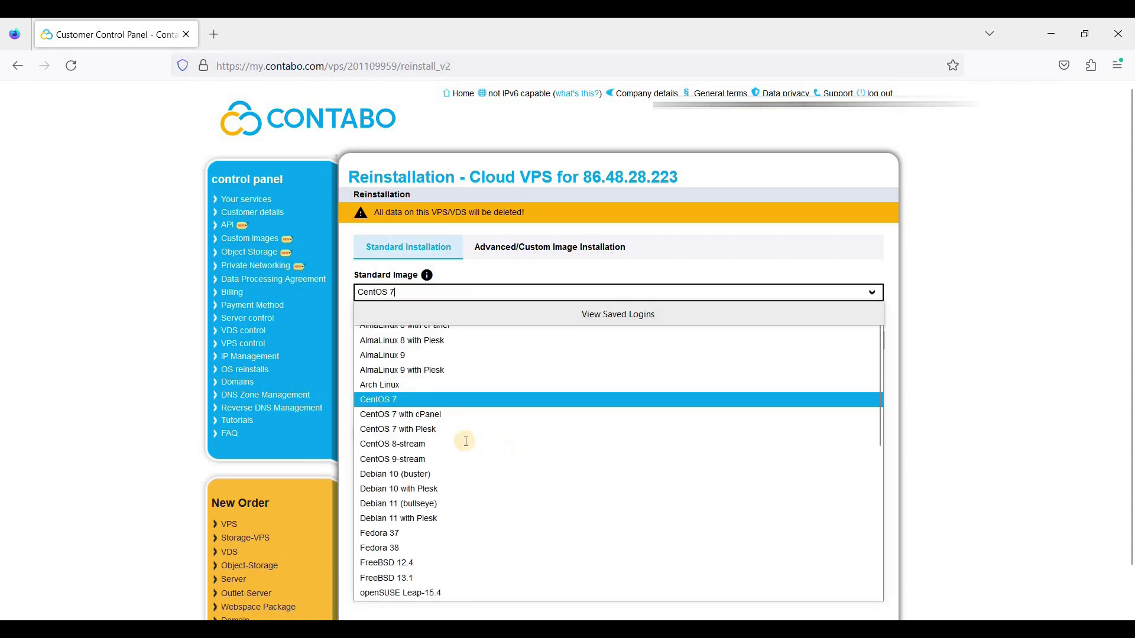
{"action": "scroll", "coordinate": [472, 437], "scroll_direction": "down", "scroll_amount": 5}
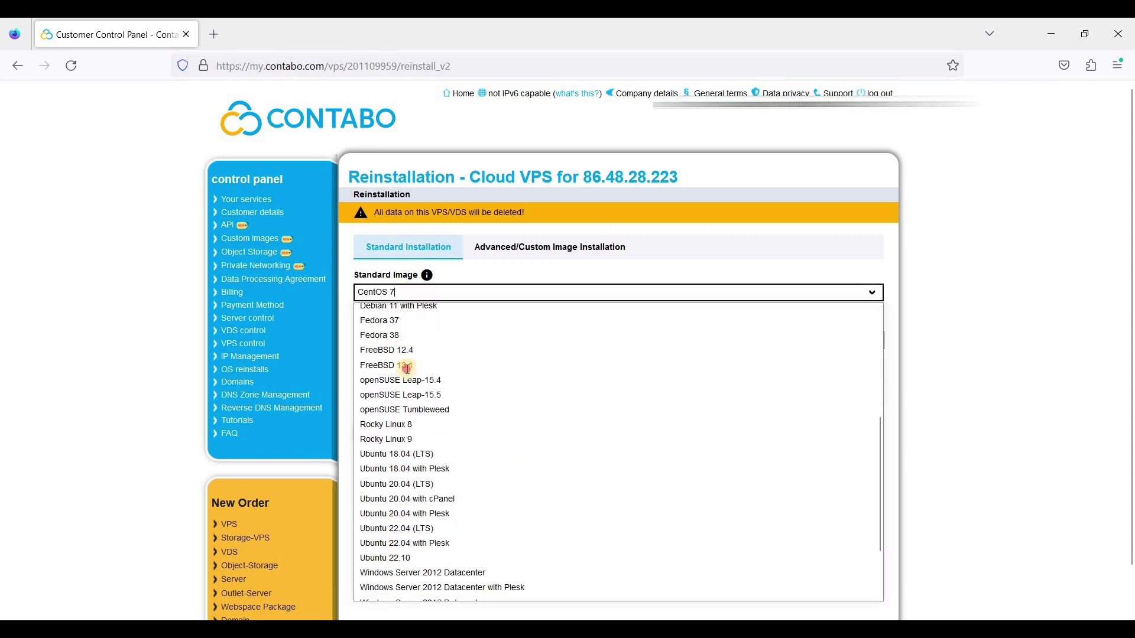
{"action": "left_click", "coordinate": [435, 365]}
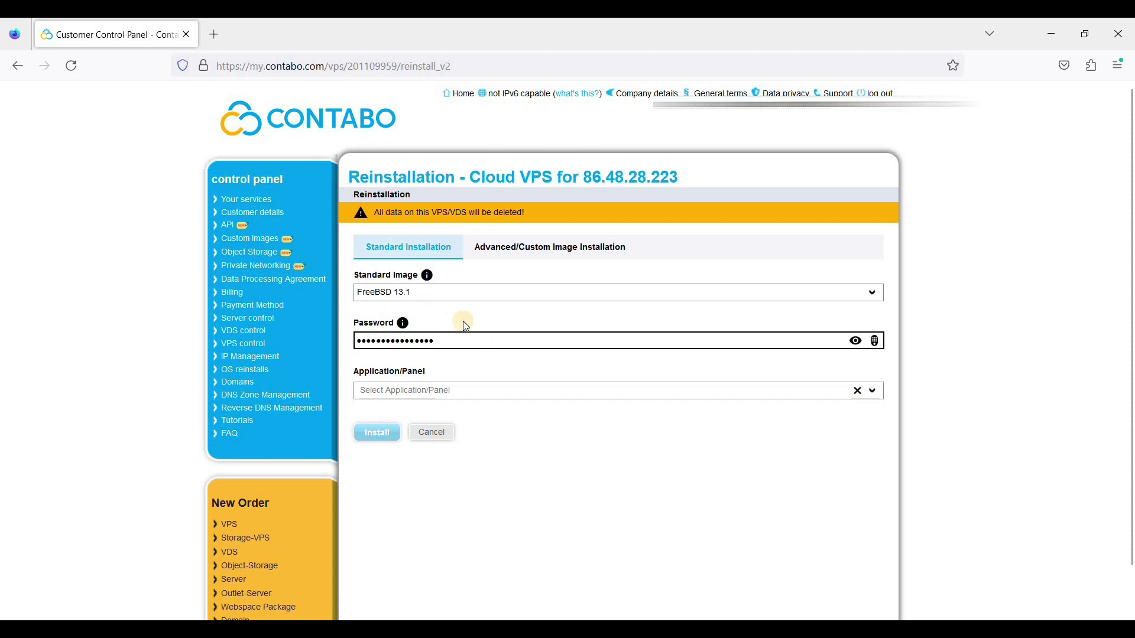
Pick Ubuntu 22.04 (LTS) as the standard image and open a new browser tab
{"action": "left_click", "coordinate": [511, 292]}
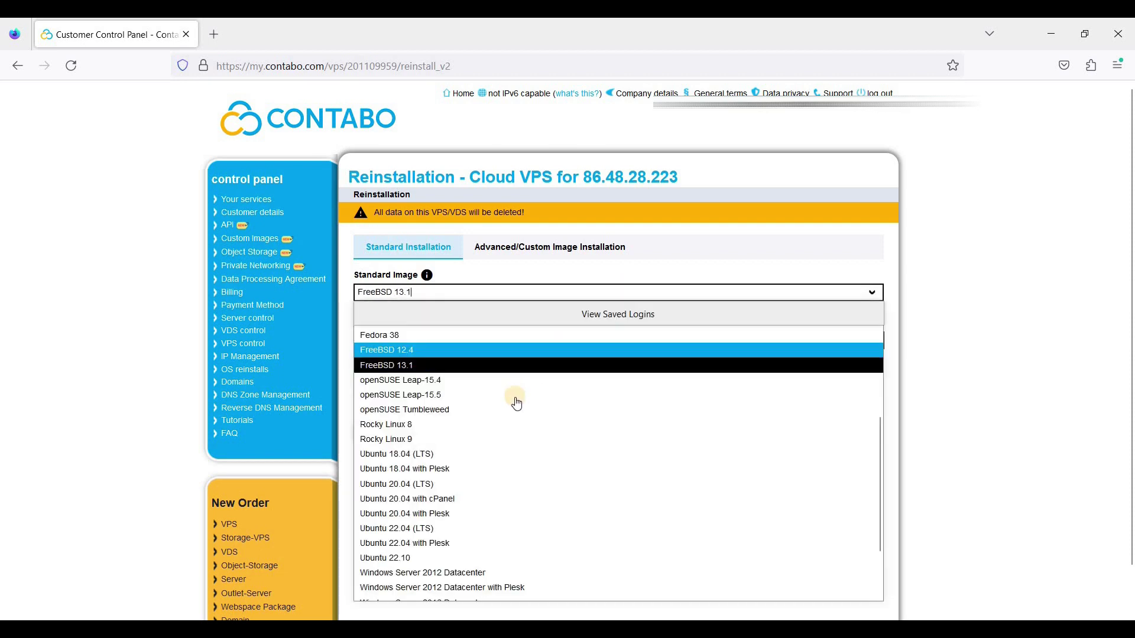
{"action": "scroll", "coordinate": [520, 413], "scroll_direction": "down", "scroll_amount": 2}
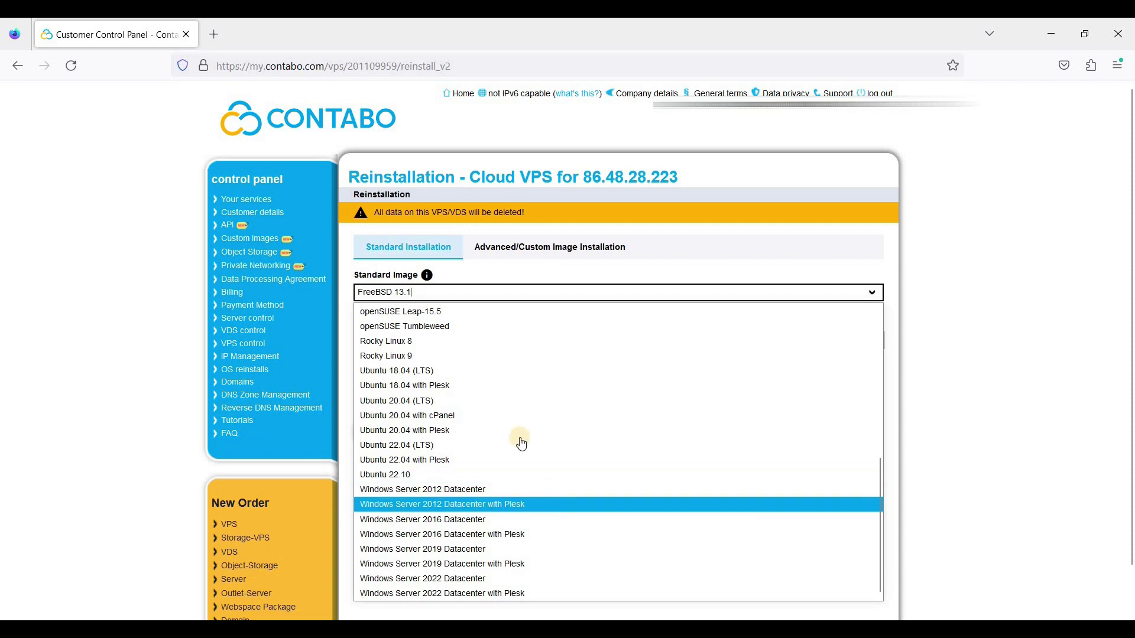
{"action": "left_click", "coordinate": [473, 445]}
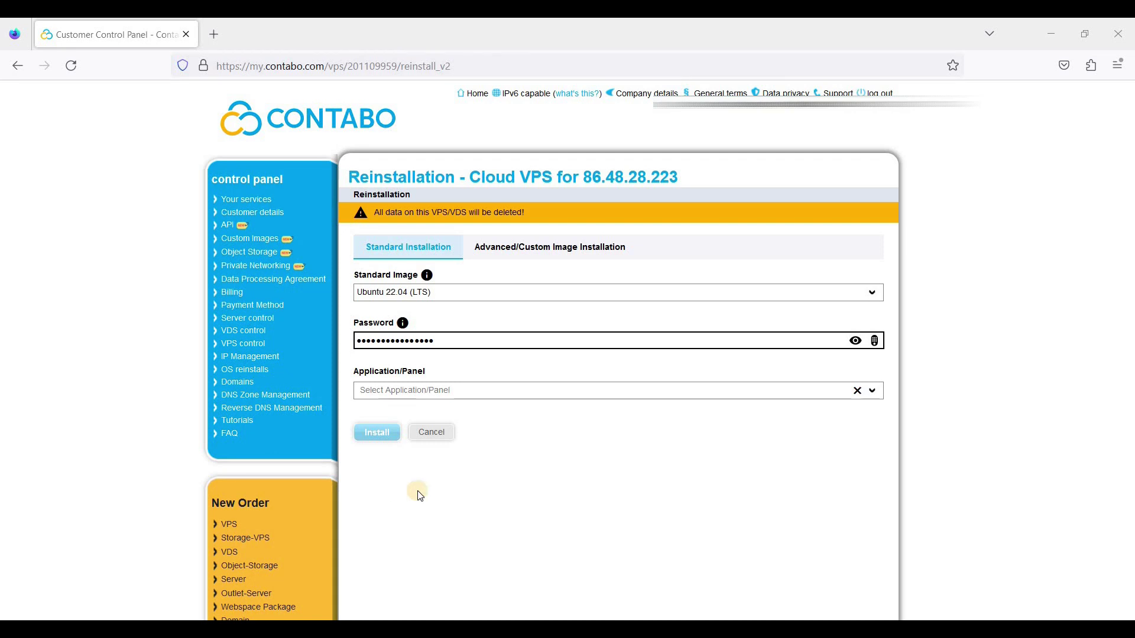
{"action": "left_click", "coordinate": [215, 34]}
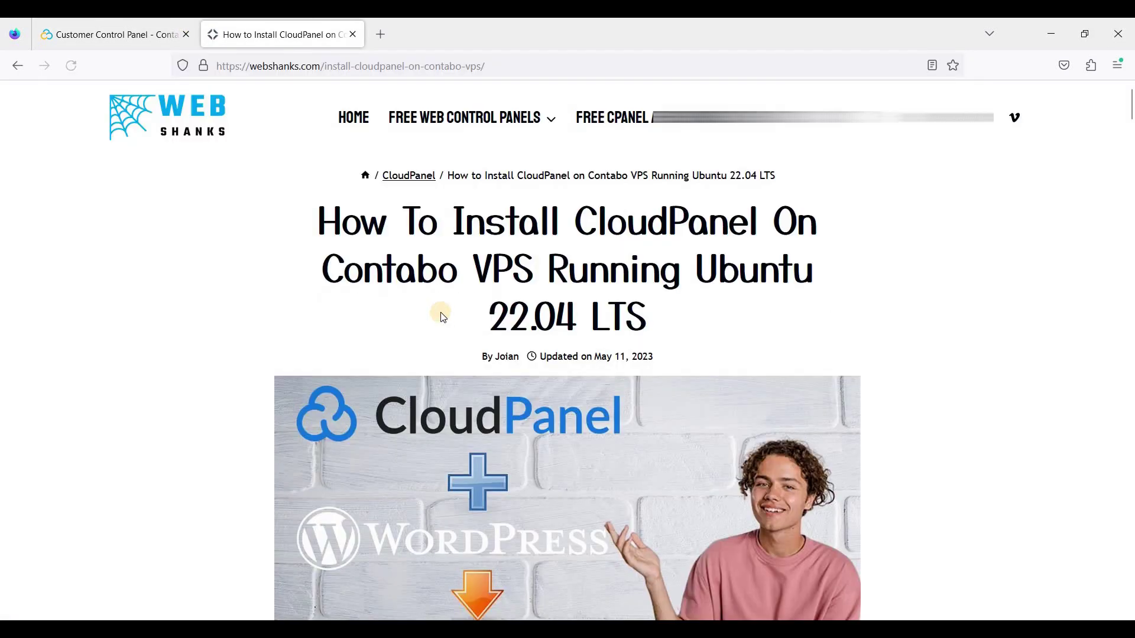
Scroll the WebShanks CloudPanel guide down to 'Step 2. Login As Root Via SSH'
{"action": "scroll", "coordinate": [448, 318], "scroll_direction": "down", "scroll_amount": 1}
{"action": "scroll", "coordinate": [449, 318], "scroll_direction": "down", "scroll_amount": 3}
{"action": "scroll", "coordinate": [451, 316], "scroll_direction": "down", "scroll_amount": 12}
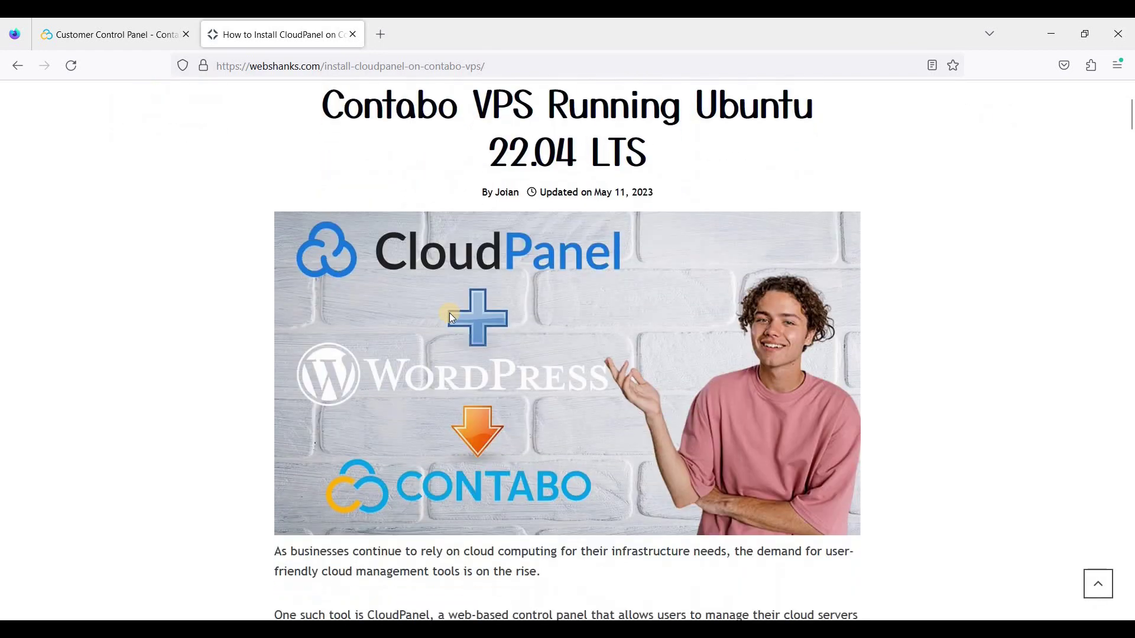
{"action": "scroll", "coordinate": [450, 313], "scroll_direction": "down", "scroll_amount": 8}
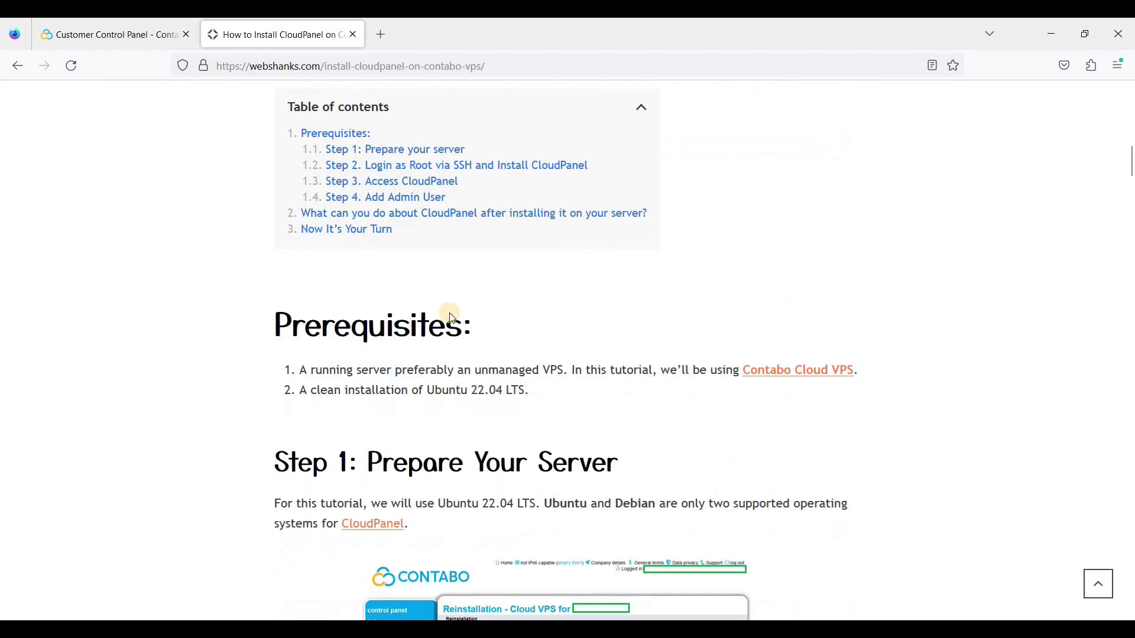
{"action": "scroll", "coordinate": [450, 314], "scroll_direction": "down", "scroll_amount": 6}
{"action": "scroll", "coordinate": [453, 320], "scroll_direction": "down", "scroll_amount": 10}
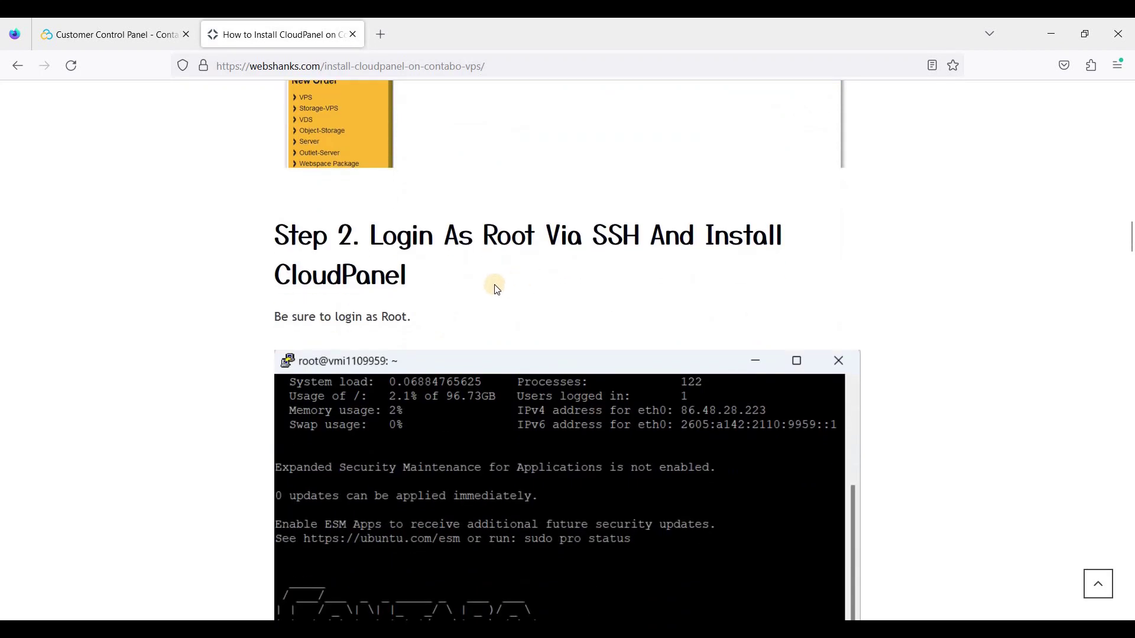
{"action": "scroll", "coordinate": [473, 341], "scroll_direction": "down", "scroll_amount": 2}
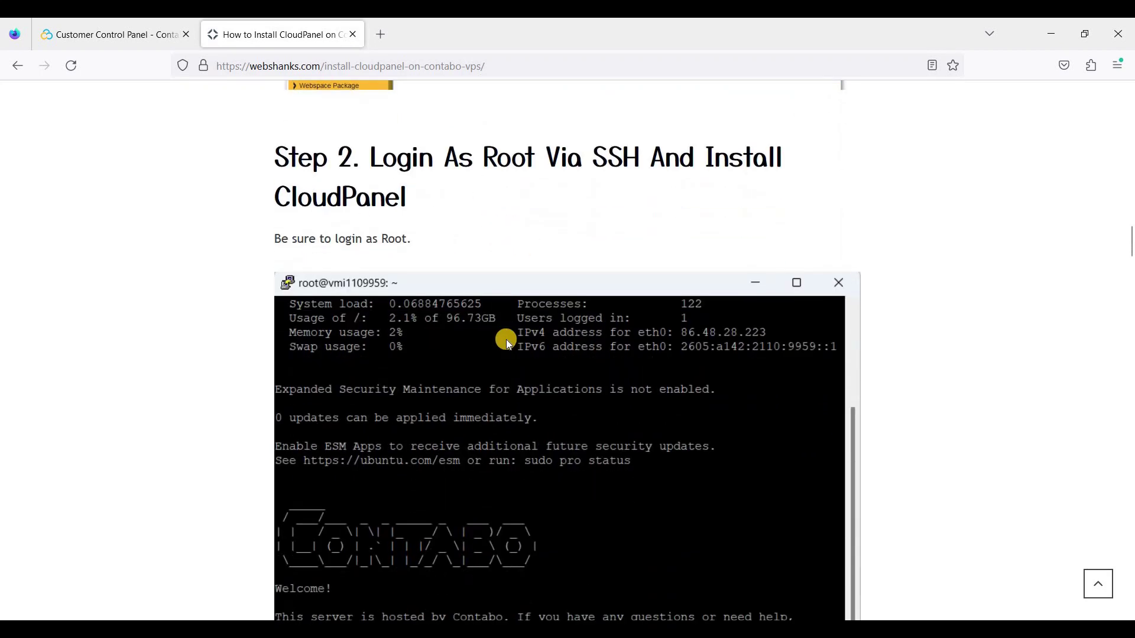
{"action": "scroll", "coordinate": [521, 335], "scroll_direction": "up", "scroll_amount": 2}
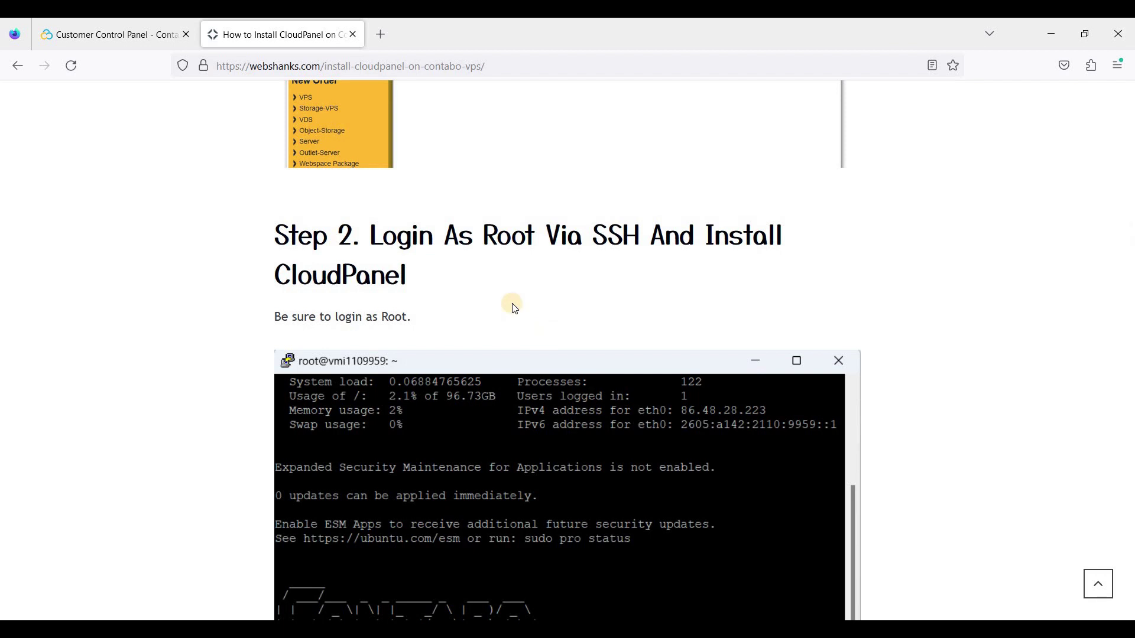
Open another browser tab and get the Bitvise SSH Client
{"action": "left_click", "coordinate": [382, 26]}
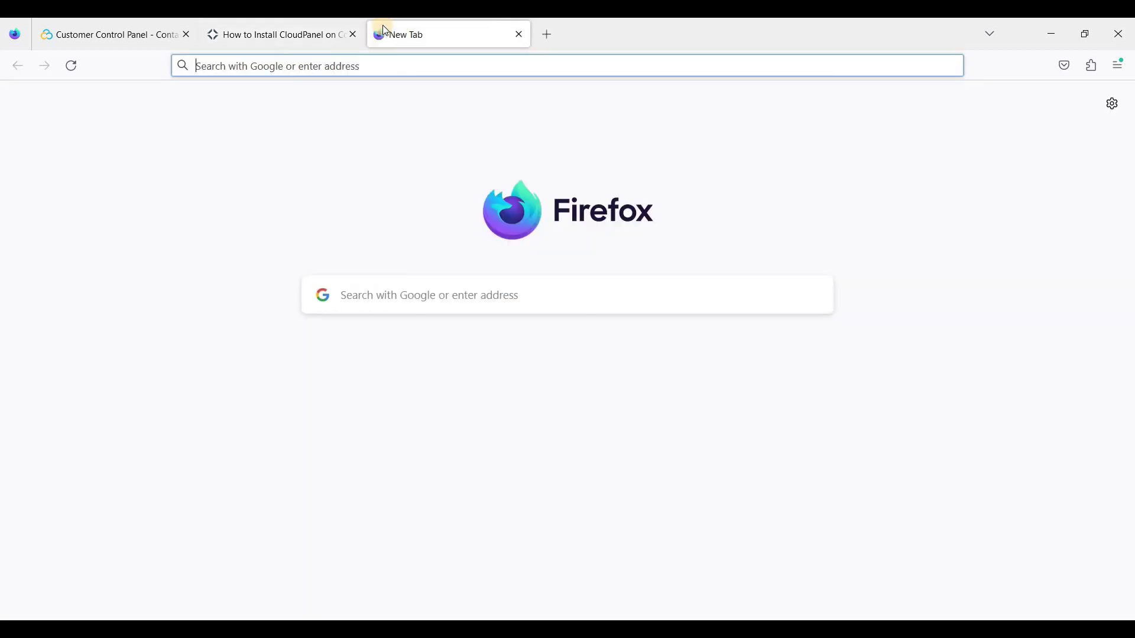
{"action": "key", "text": "Tab"}
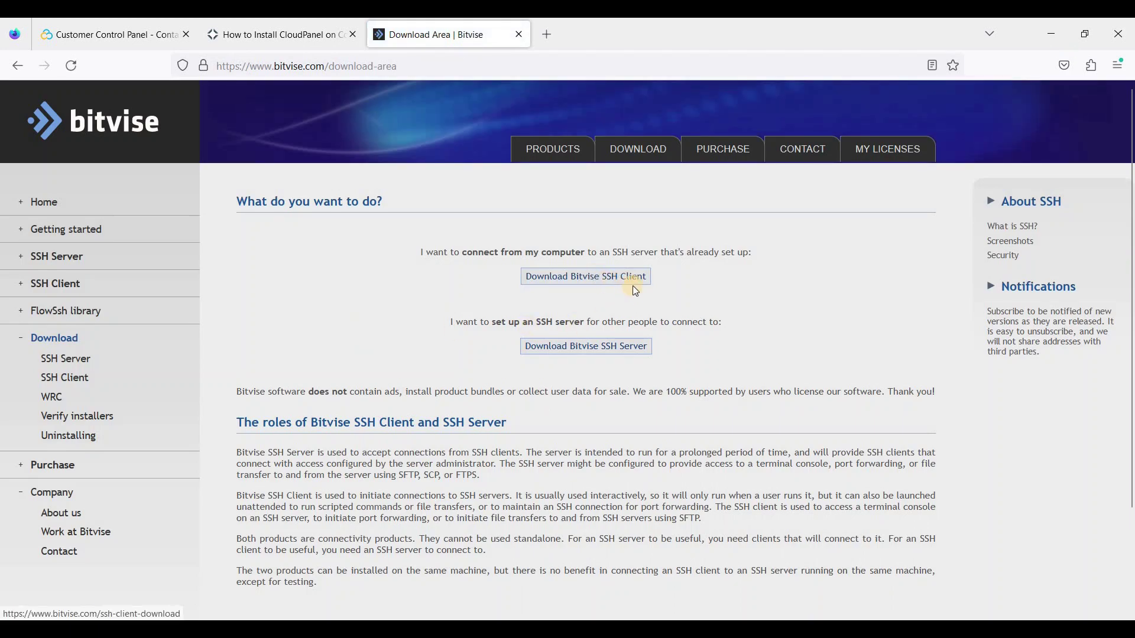
{"action": "left_click", "coordinate": [582, 283]}
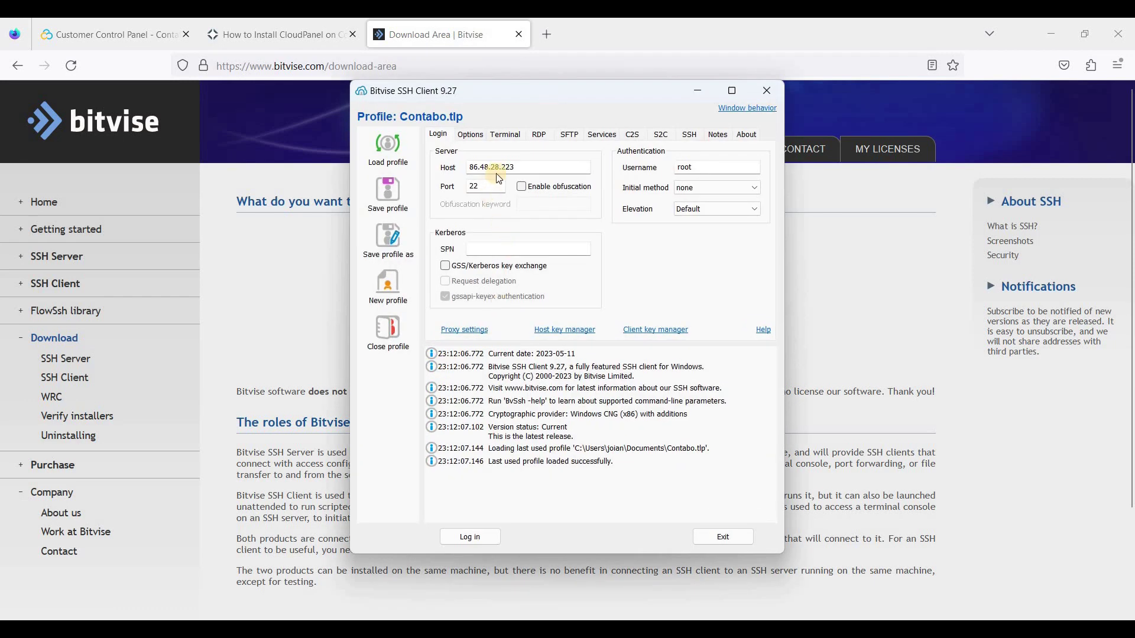
Connect to 86.48.28.223 as root by pasting the root password
{"action": "left_click", "coordinate": [474, 536]}
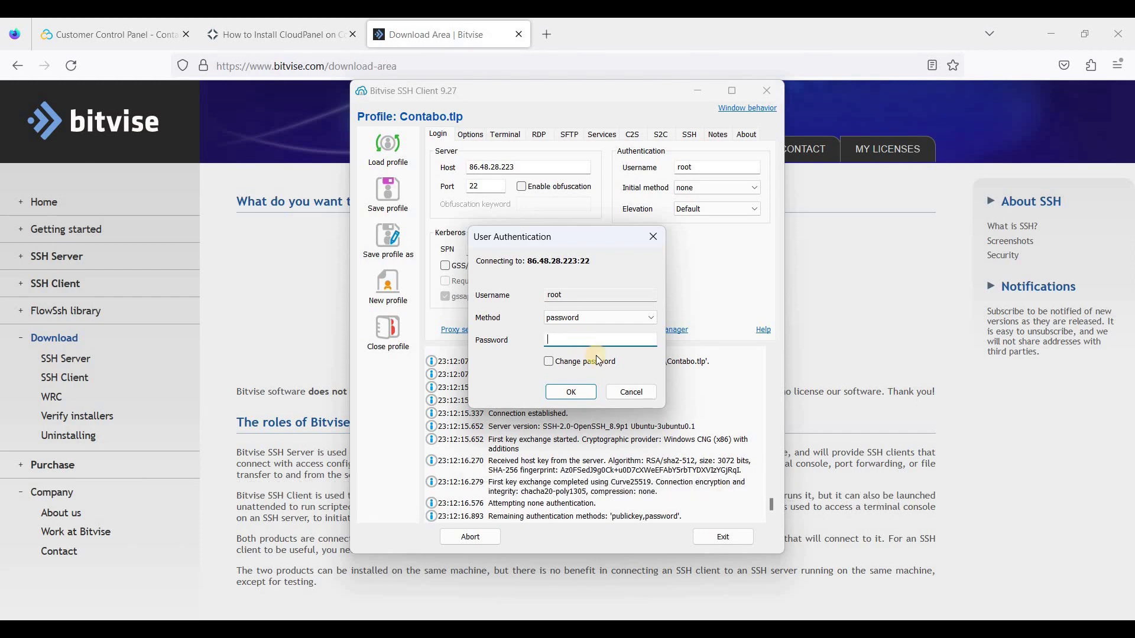
{"action": "right_click", "coordinate": [579, 343]}
{"action": "left_click", "coordinate": [584, 405]}
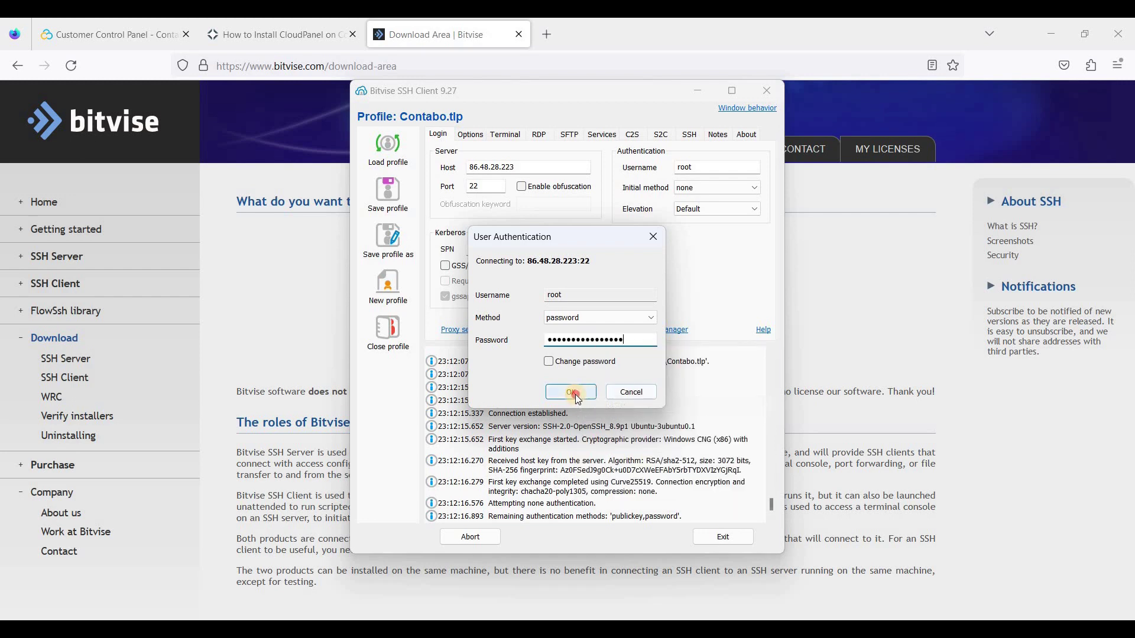
{"action": "left_click", "coordinate": [573, 393]}
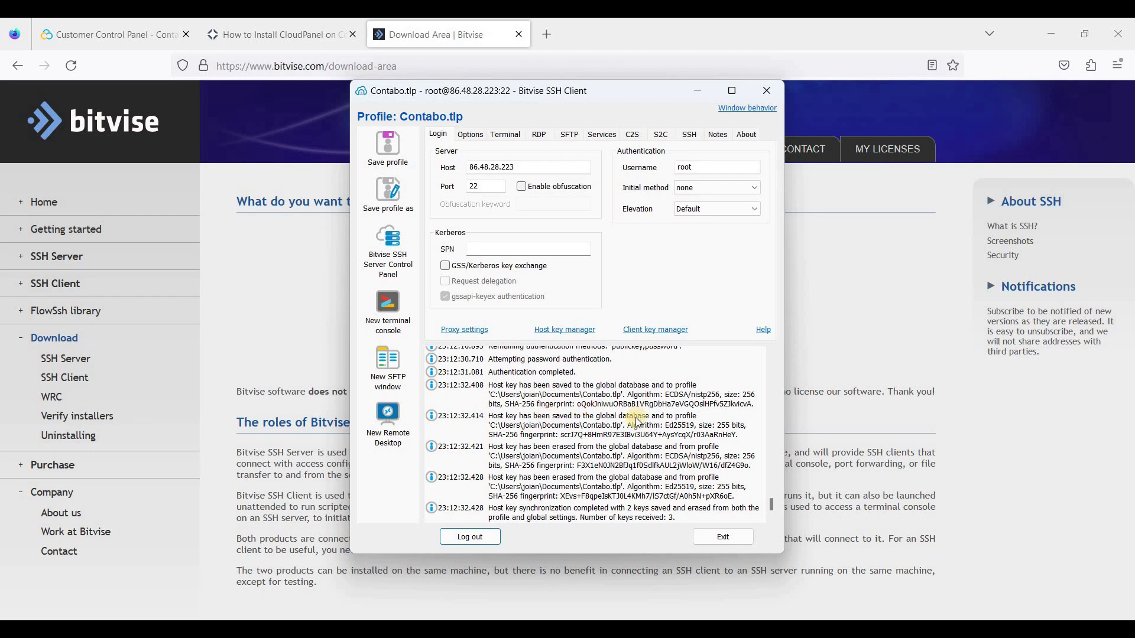
Open a terminal console on the server and select the tutorial's apt update command
{"action": "left_click", "coordinate": [391, 313]}
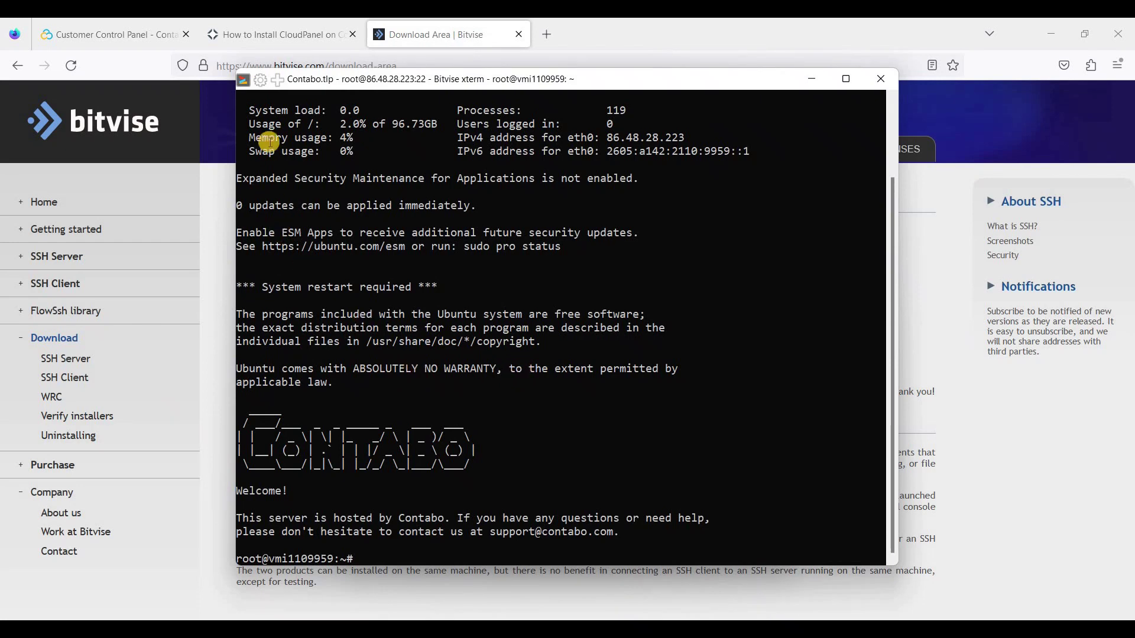
{"action": "left_click", "coordinate": [285, 37]}
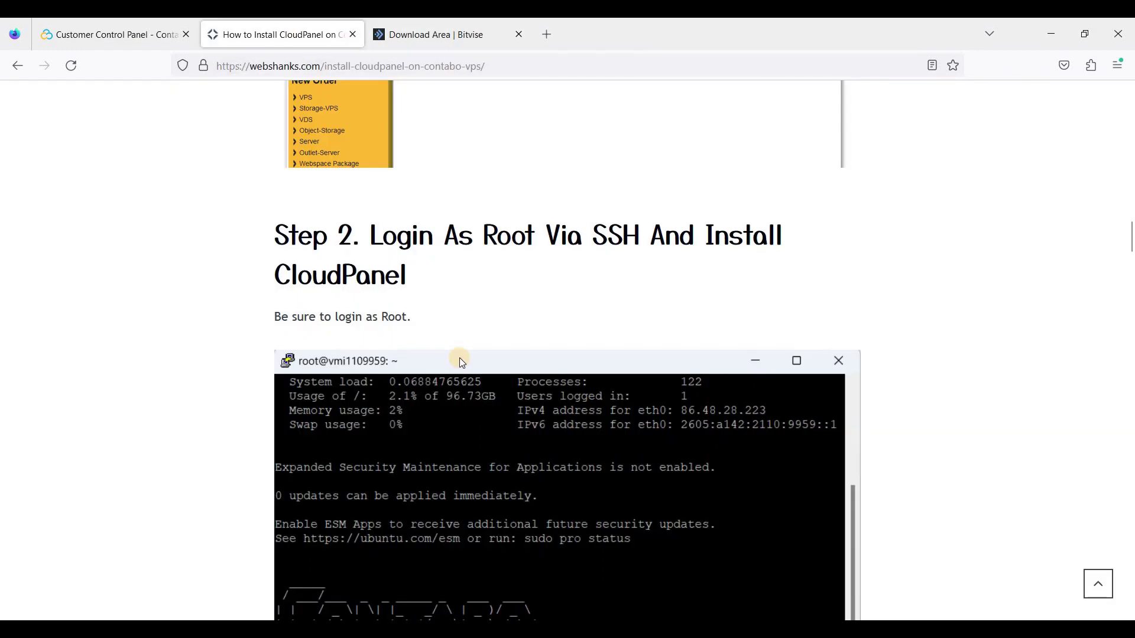
{"action": "scroll", "coordinate": [459, 357], "scroll_direction": "down", "scroll_amount": 7}
{"action": "scroll", "coordinate": [450, 346], "scroll_direction": "down", "scroll_amount": 3}
{"action": "scroll", "coordinate": [384, 325], "scroll_direction": "up", "scroll_amount": 2}
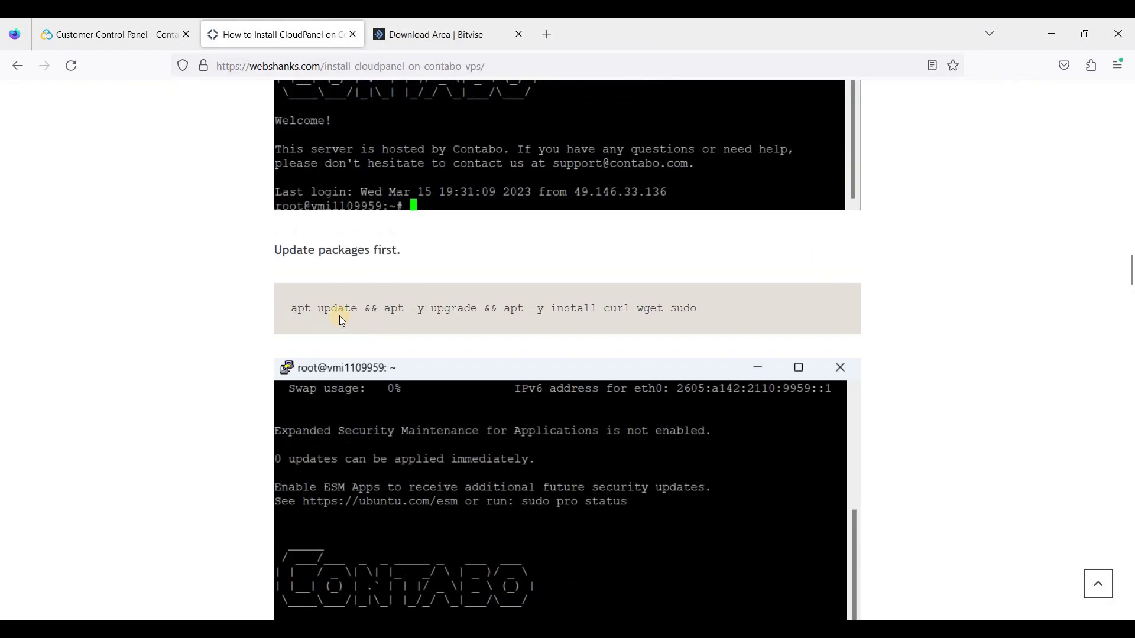
{"action": "left_click_drag", "start_coordinate": [301, 308], "coordinate": [697, 308]}
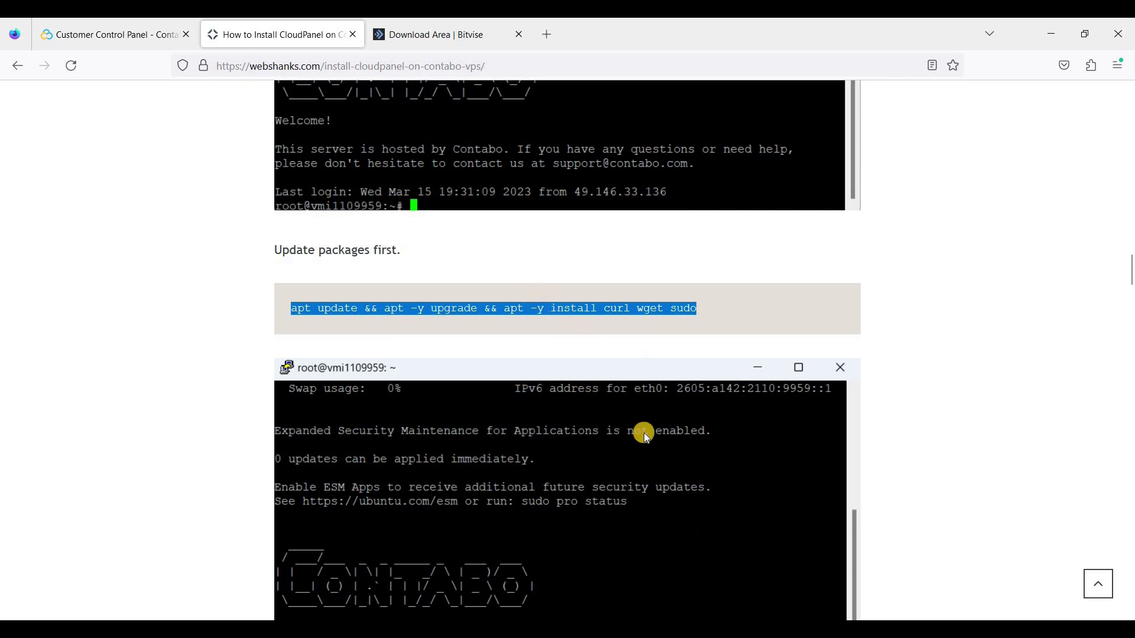
Run the apt update, upgrade and curl/wget/sudo install command in the root terminal
{"action": "key", "text": "alt+Tab"}
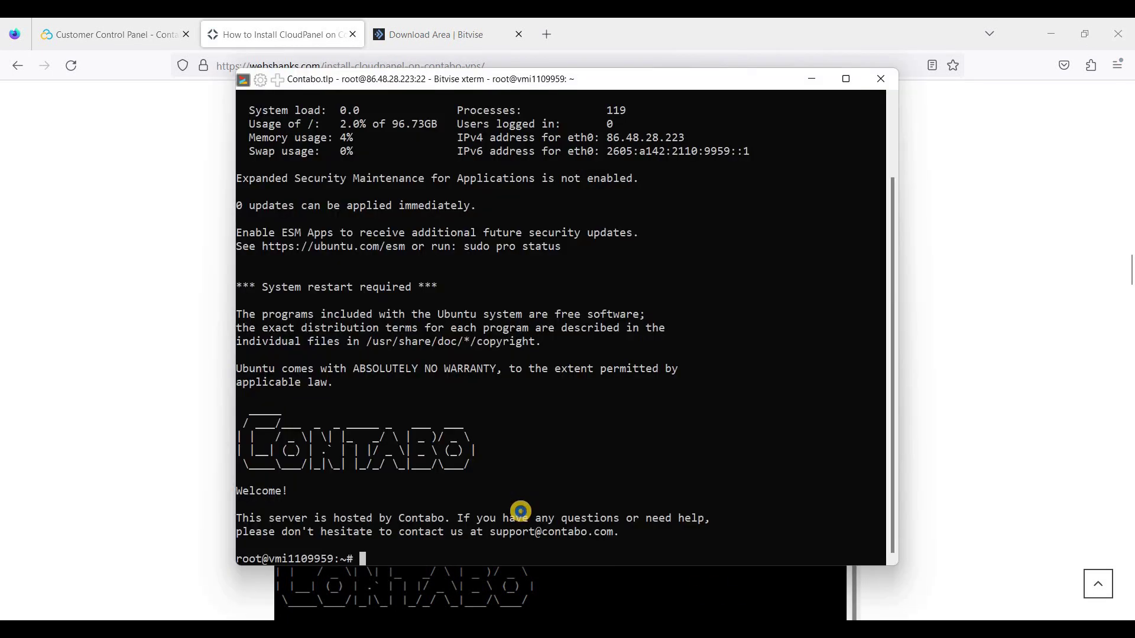
{"action": "right_click", "coordinate": [521, 511]}
{"action": "key", "text": "Return"}
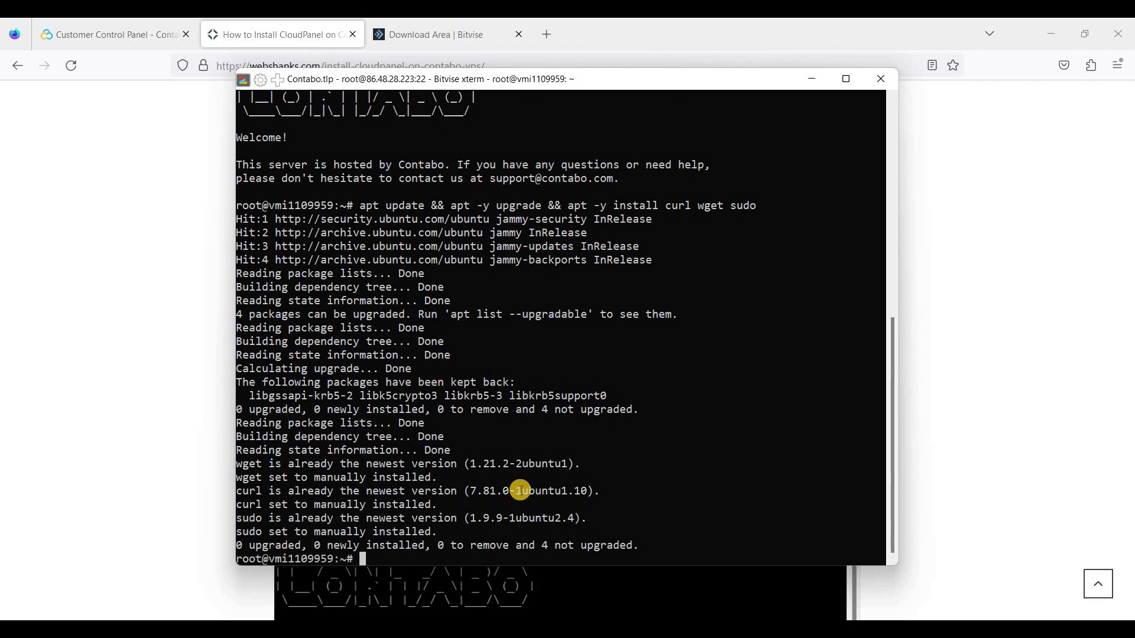
{"action": "key", "text": "alt+Tab"}
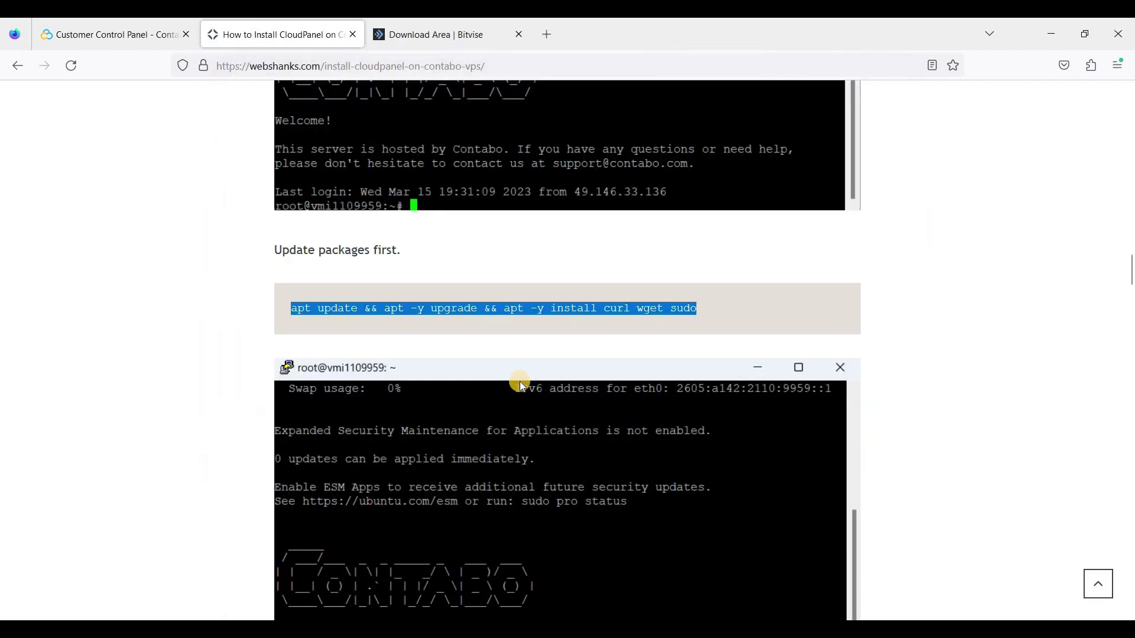
Find and select the full MySQL 8.0 CloudPanel install command in the guide
{"action": "scroll", "coordinate": [520, 381], "scroll_direction": "down", "scroll_amount": 5}
{"action": "scroll", "coordinate": [520, 382], "scroll_direction": "down", "scroll_amount": 3}
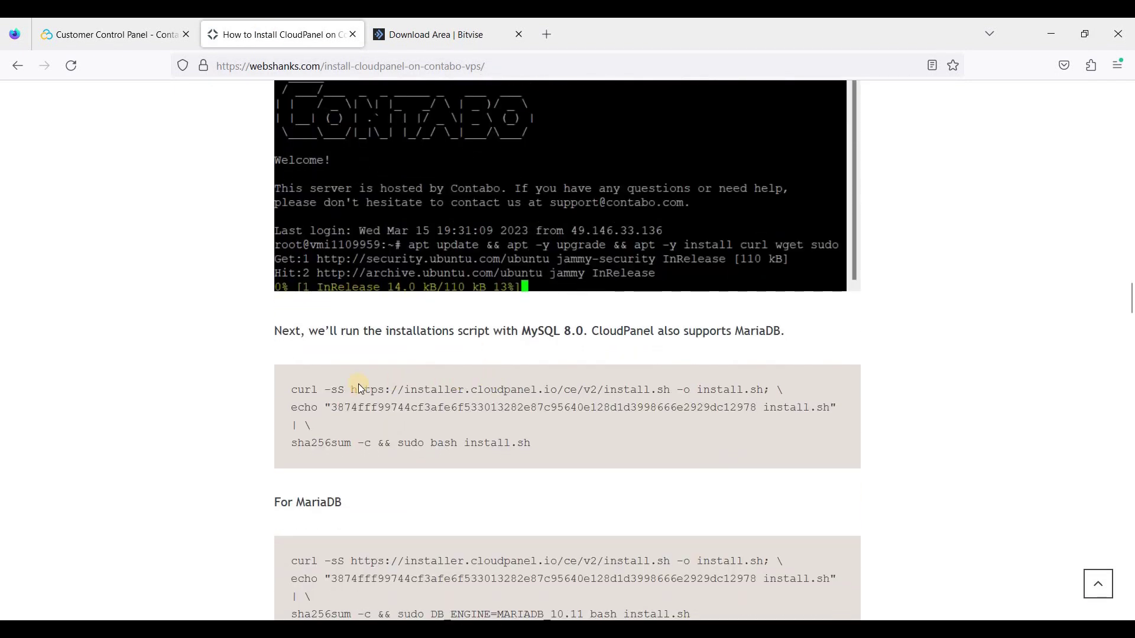
{"action": "left_click_drag", "start_coordinate": [293, 390], "coordinate": [535, 439]}
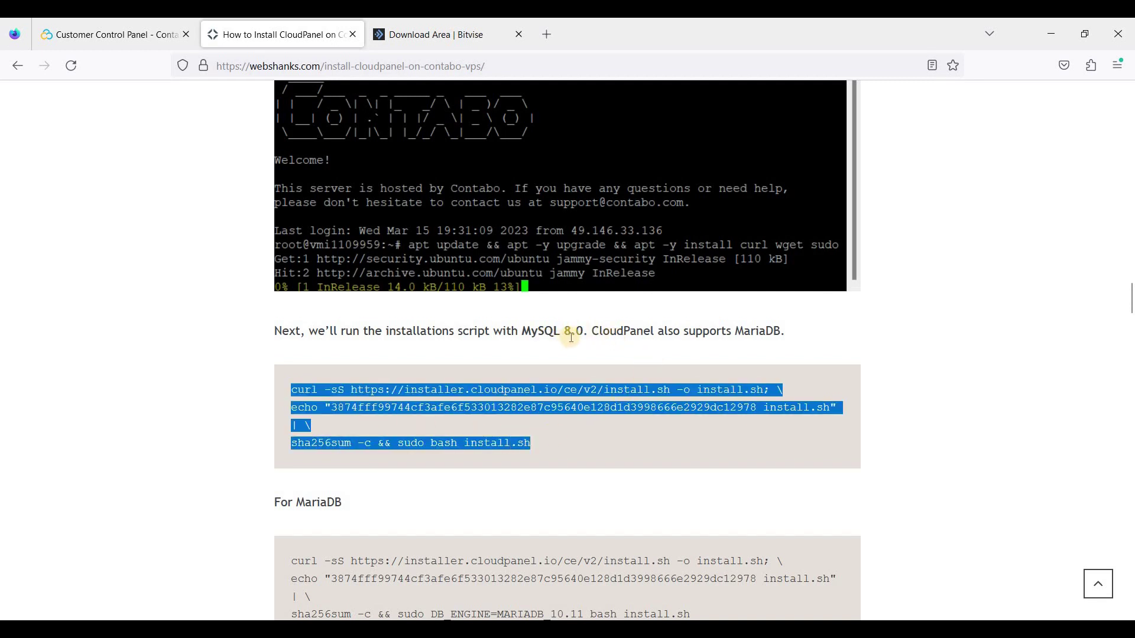
{"action": "scroll", "coordinate": [612, 354], "scroll_direction": "down", "scroll_amount": 1}
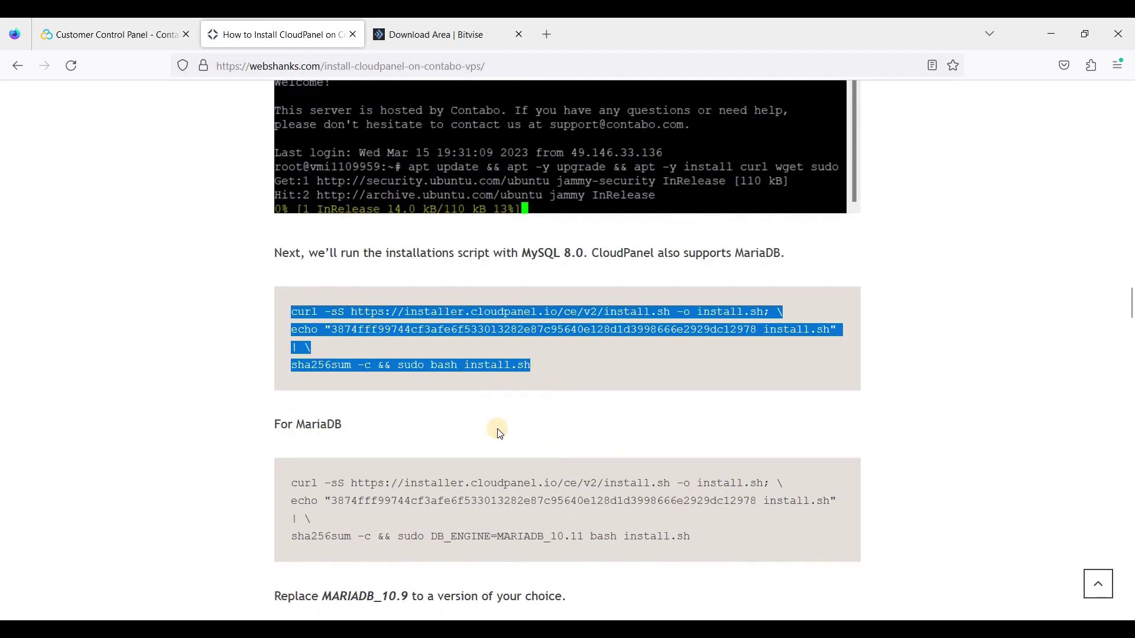
{"action": "scroll", "coordinate": [445, 447], "scroll_direction": "down", "scroll_amount": 1}
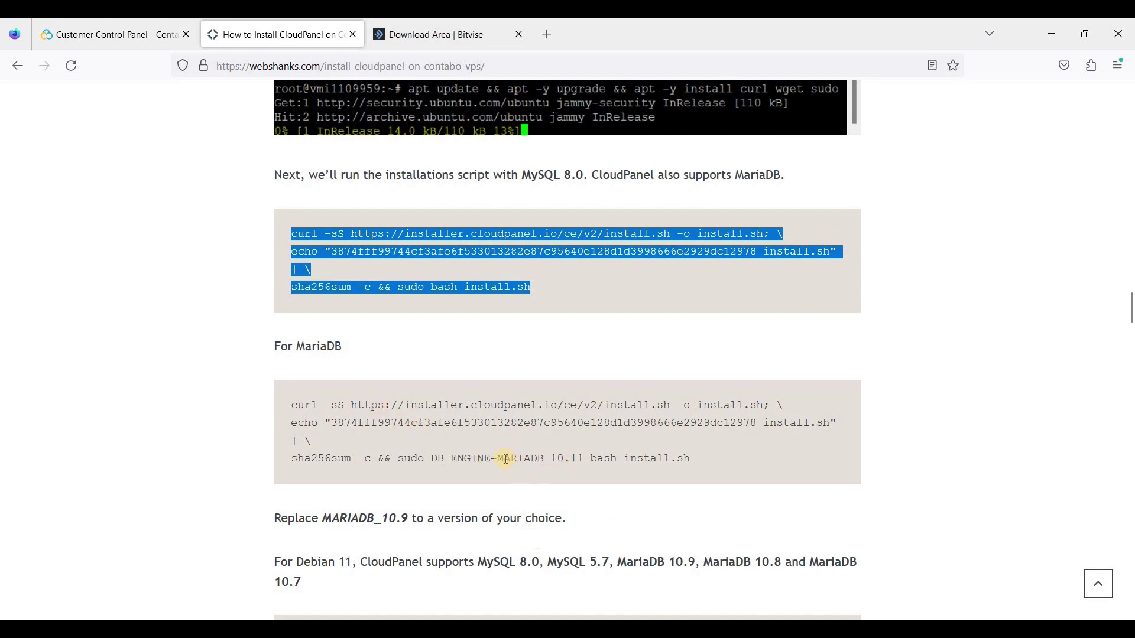
{"action": "left_click_drag", "start_coordinate": [553, 460], "coordinate": [584, 459]}
{"action": "left_click", "coordinate": [598, 464]}
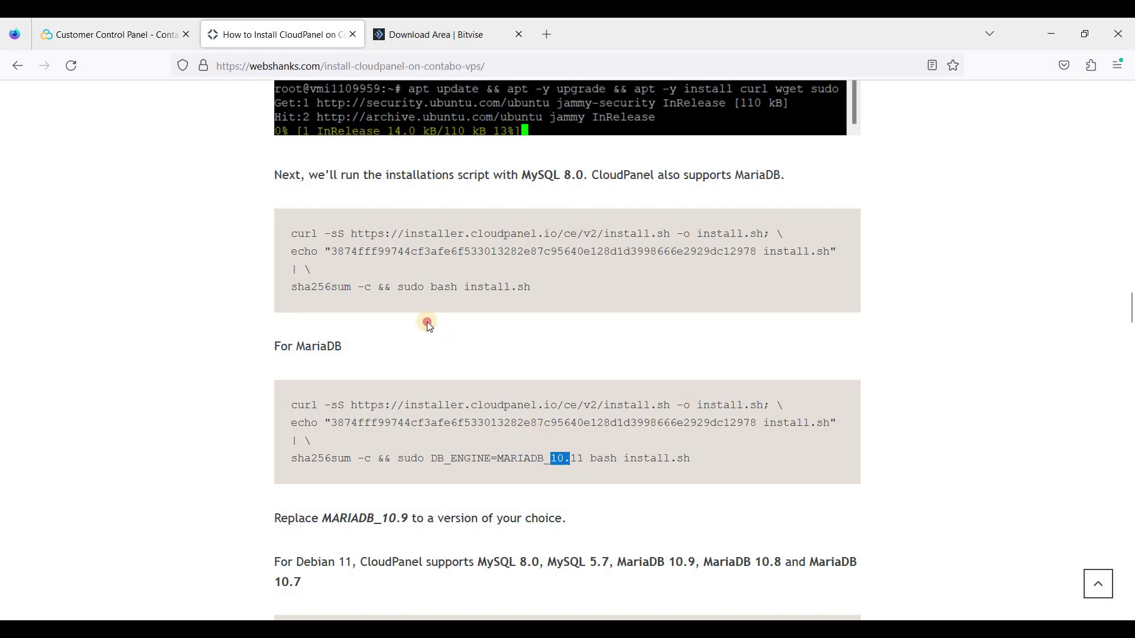
{"action": "left_click", "coordinate": [318, 240]}
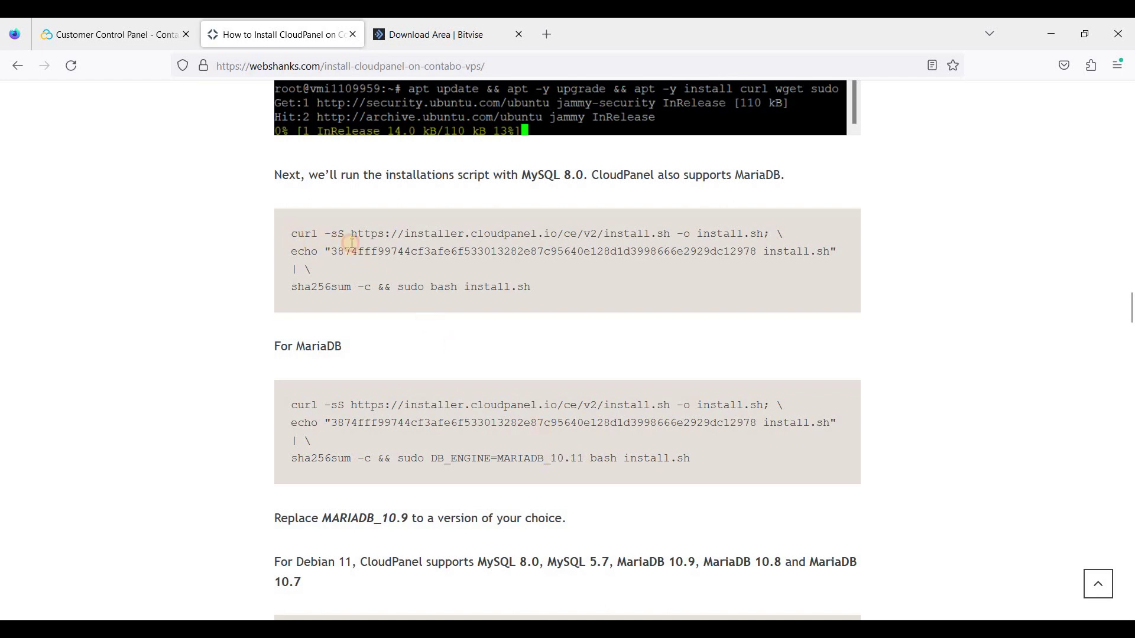
{"action": "left_click_drag", "start_coordinate": [293, 234], "coordinate": [530, 288]}
Copy the MySQL 8.0 install command and run it in the SSH terminal
{"action": "right_click", "coordinate": [527, 289]}
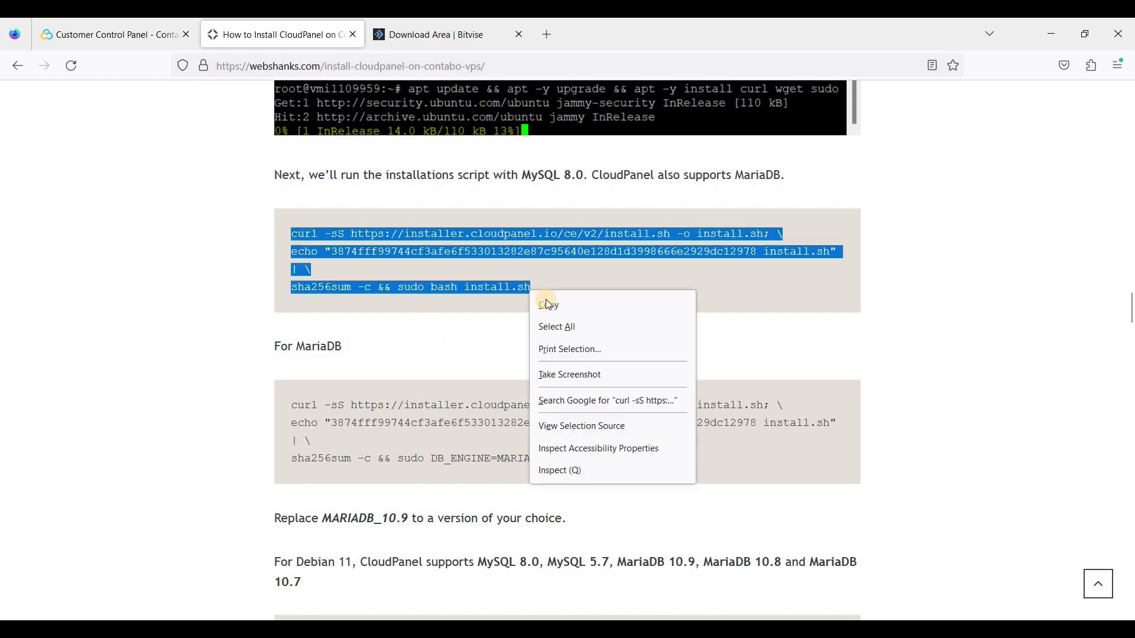
{"action": "left_click", "coordinate": [545, 300]}
{"action": "key", "text": "alt+Tab"}
{"action": "right_click", "coordinate": [615, 533]}
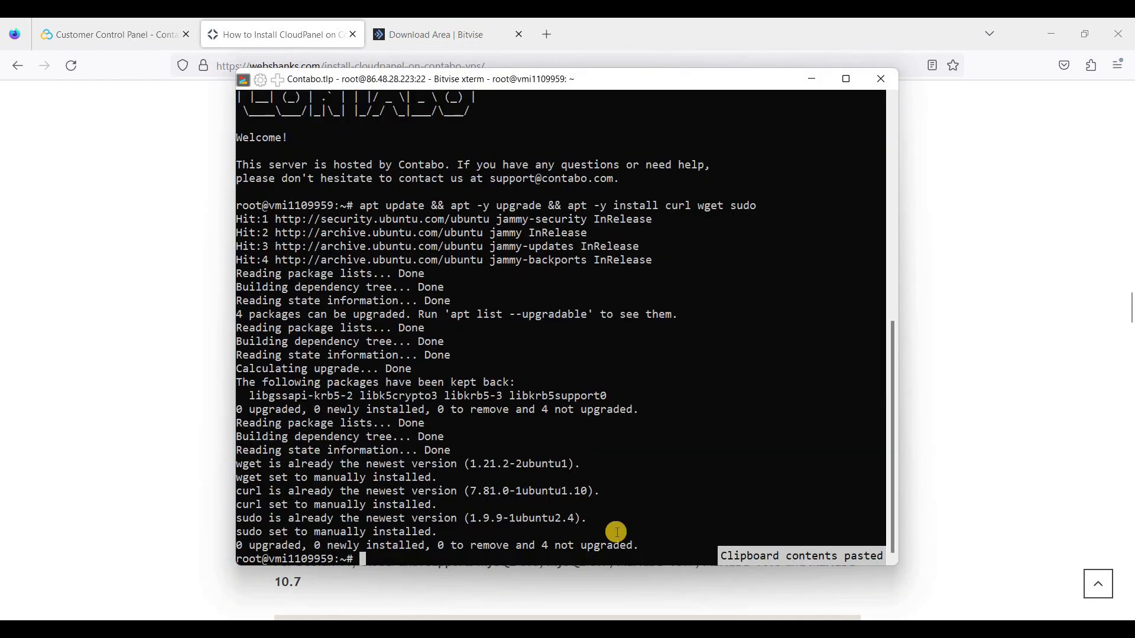
{"action": "key", "text": "Return"}
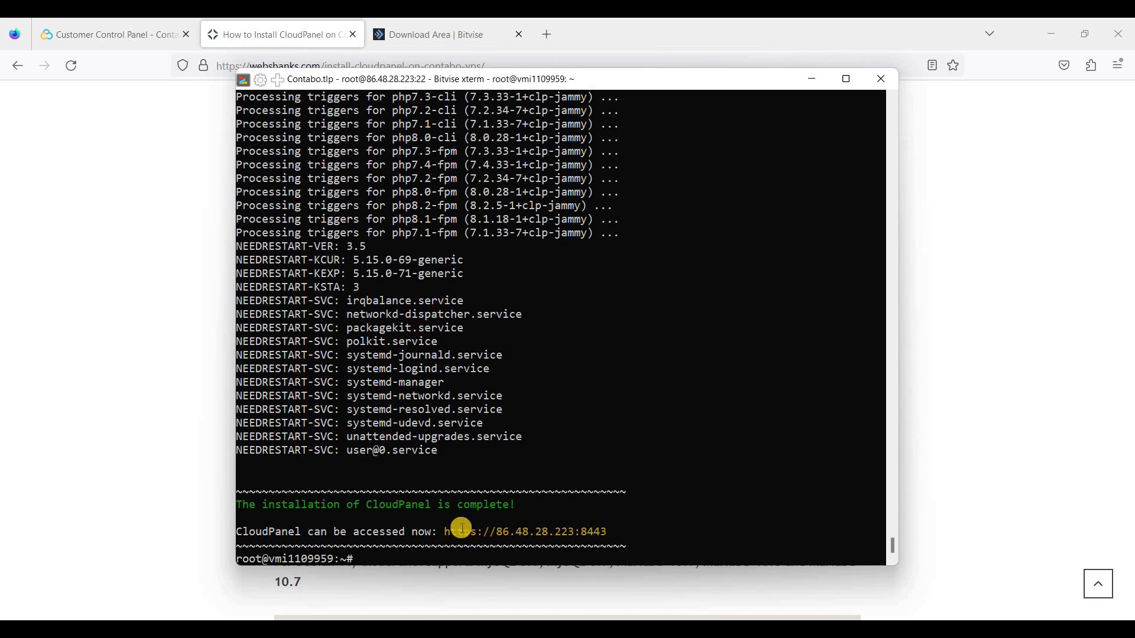
{"action": "double_click", "coordinate": [598, 532]}
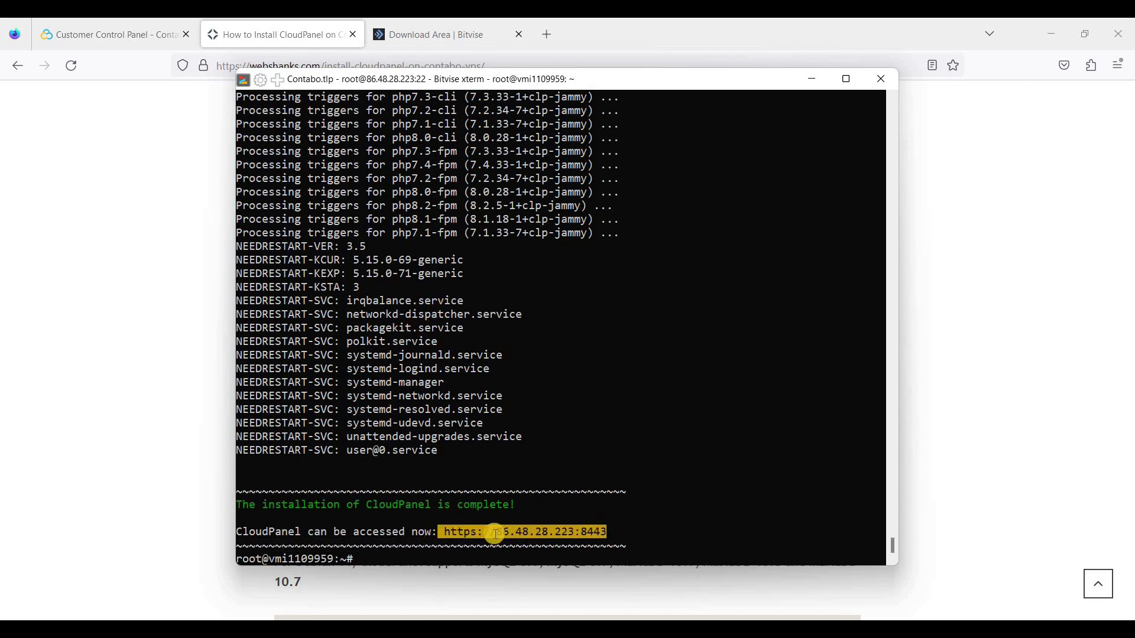
{"action": "left_click", "coordinate": [462, 530]}
{"action": "left_click_drag", "start_coordinate": [463, 531], "coordinate": [615, 531]}
{"action": "left_click", "coordinate": [547, 35]}
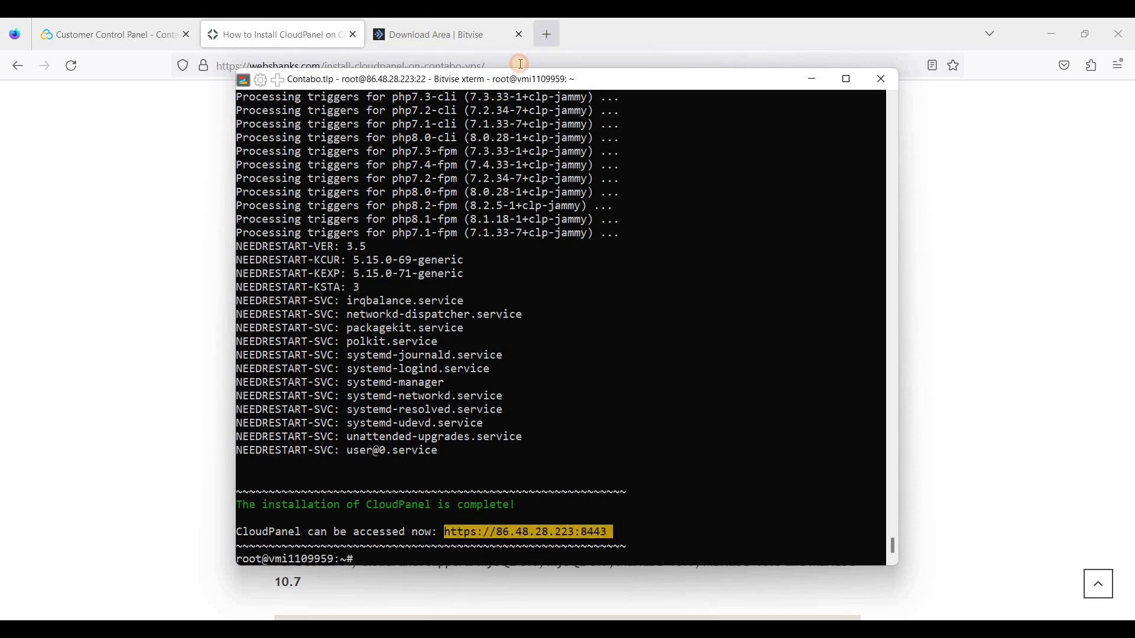
{"action": "right_click", "coordinate": [521, 66]}
{"action": "key", "text": "Up"}
{"action": "key", "text": "Return"}
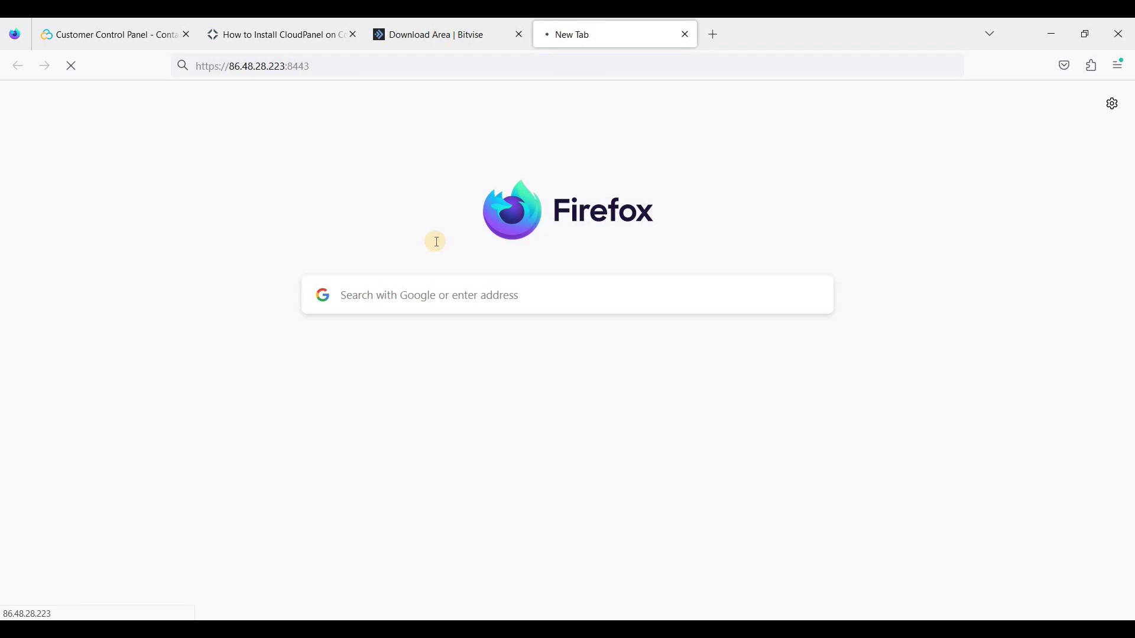
{"action": "left_click", "coordinate": [808, 461]}
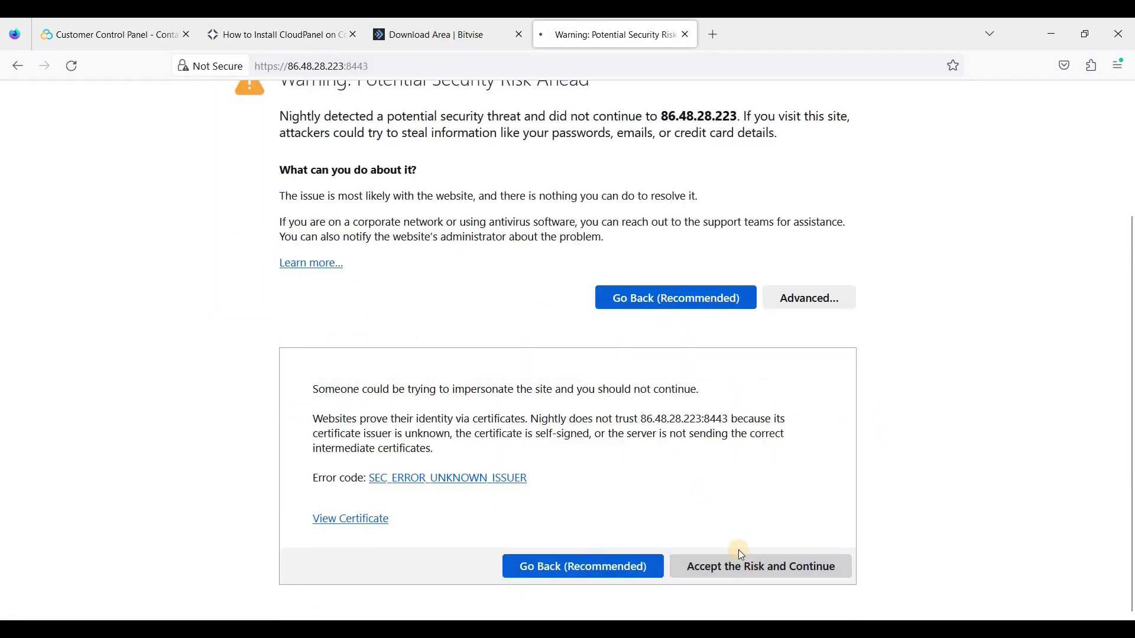
{"action": "left_click", "coordinate": [740, 572]}
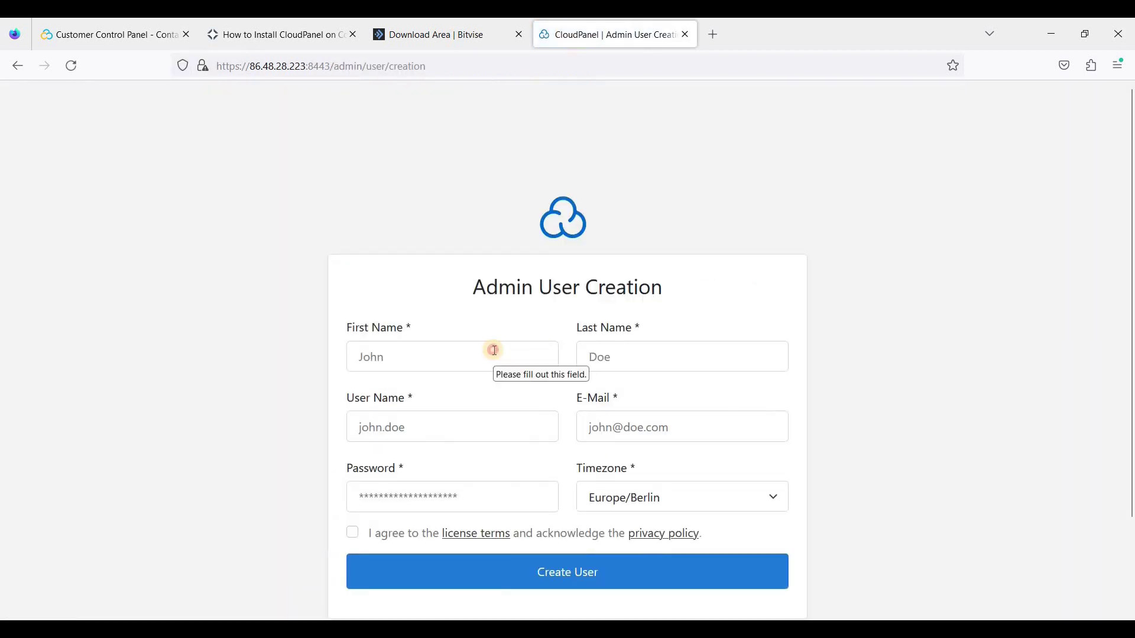
Enter the admin's first name, last name, user name and e-mail address
{"action": "left_click", "coordinate": [494, 351]}
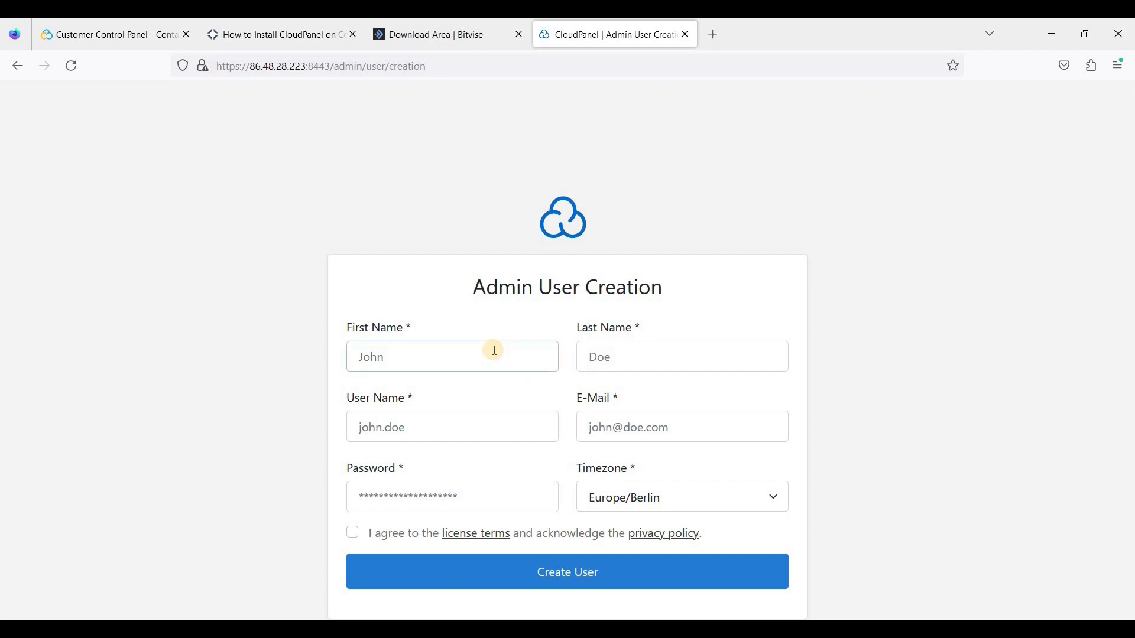
{"action": "type", "text": "John"}
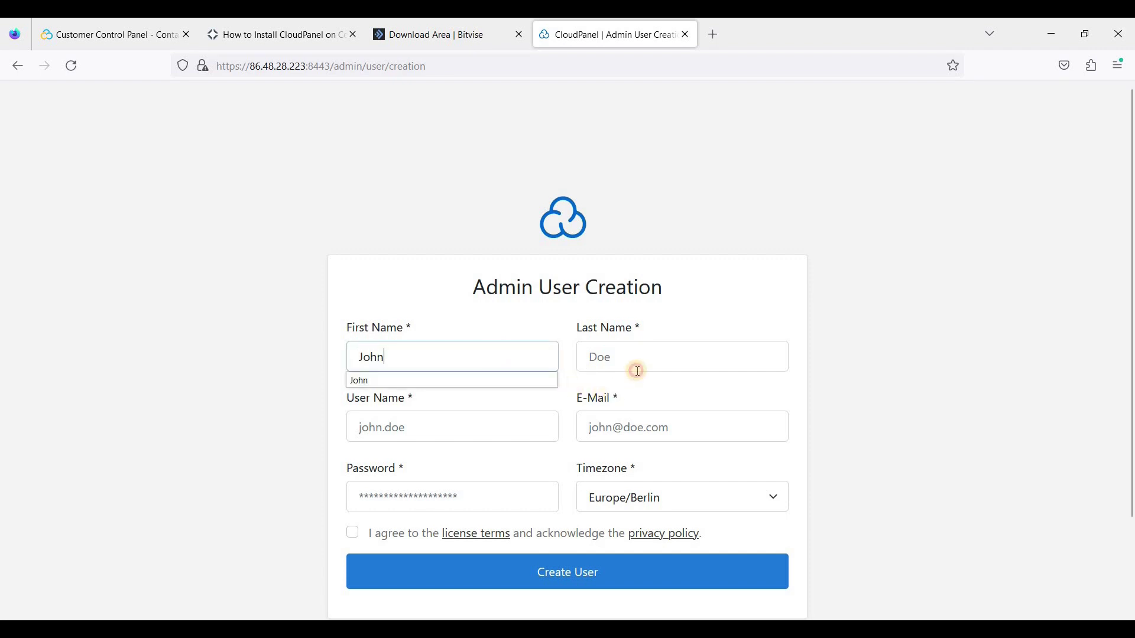
{"action": "left_click", "coordinate": [638, 370]}
{"action": "type", "text": "Wayne"}
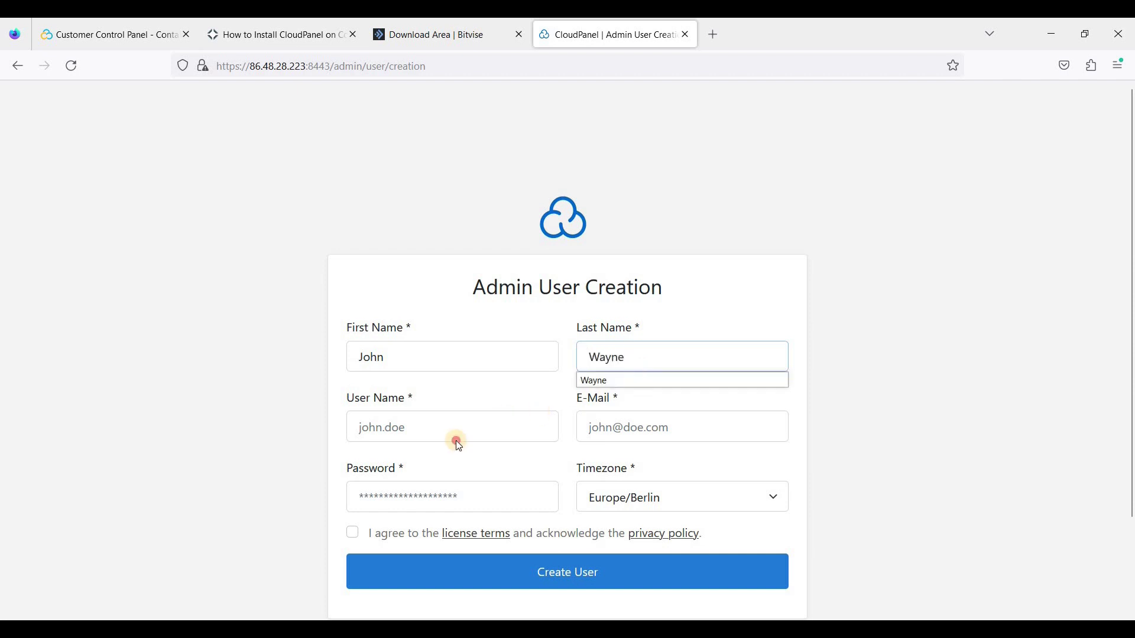
{"action": "left_click", "coordinate": [455, 441]}
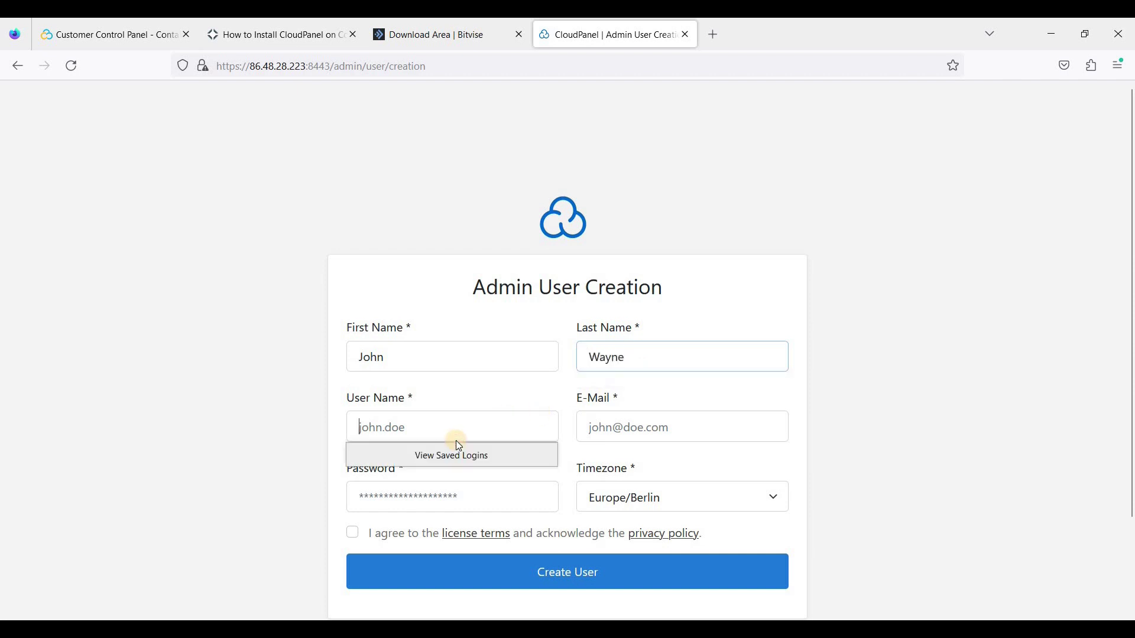
{"action": "type", "text": "john.wayne"}
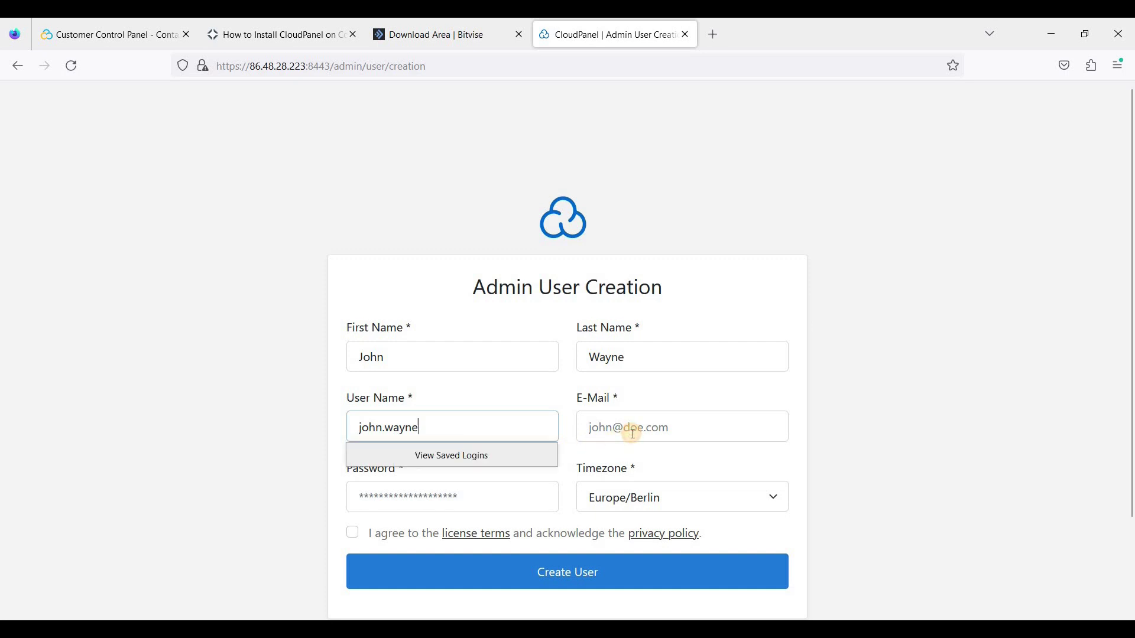
{"action": "left_click", "coordinate": [660, 429]}
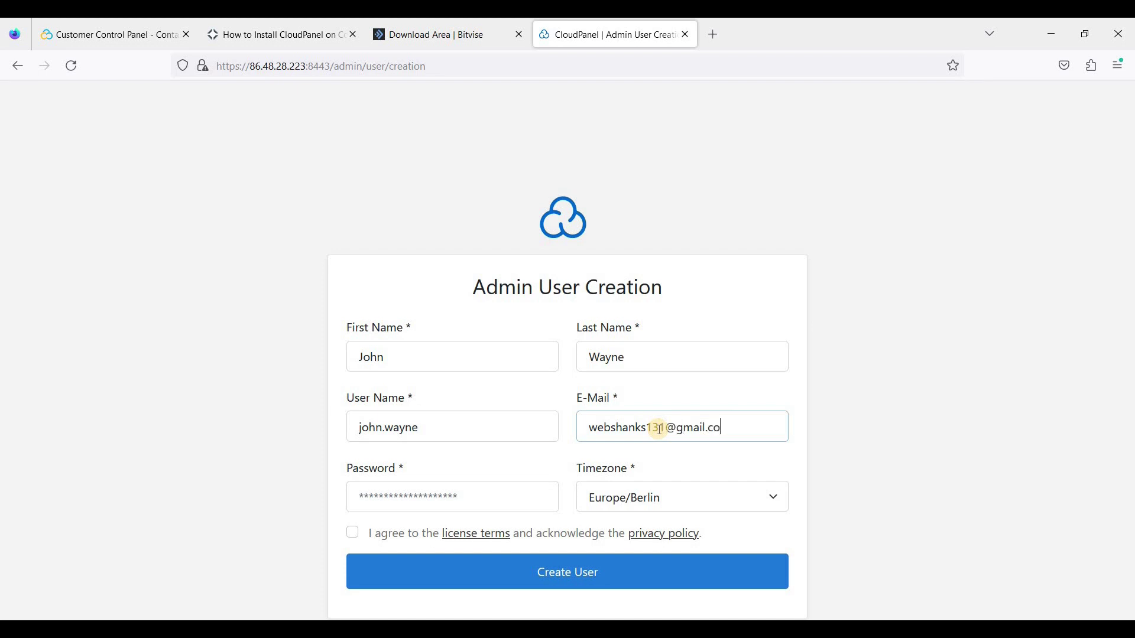
Use a generated password, accept the terms, pick Australia/Sydney timezone, and create the admin user
{"action": "left_click", "coordinate": [468, 497]}
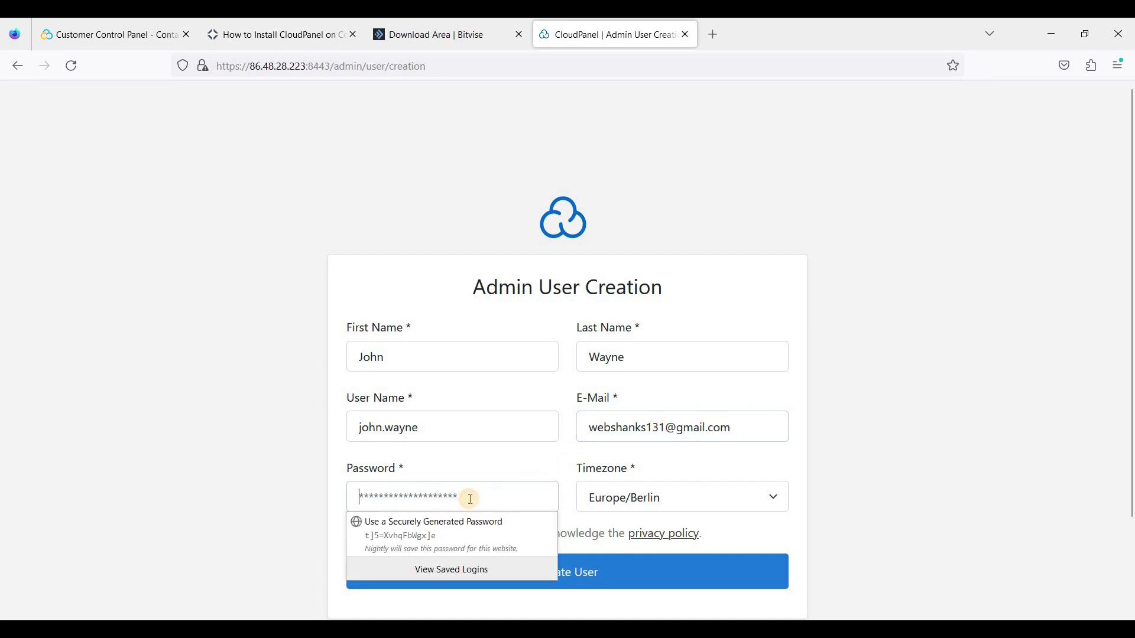
{"action": "left_click", "coordinate": [437, 524]}
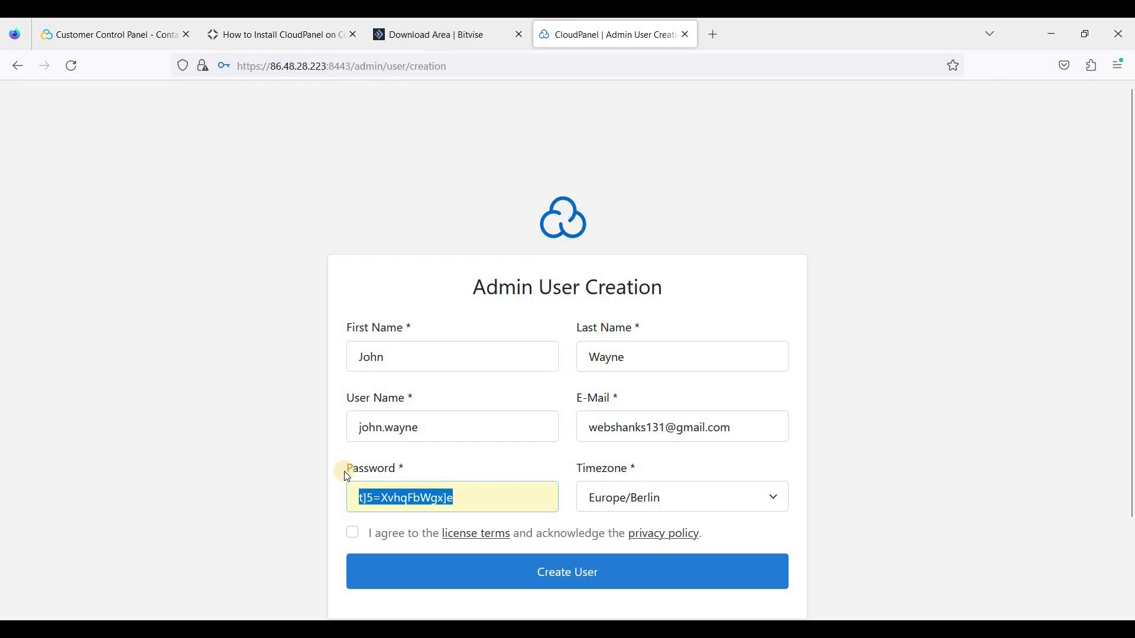
{"action": "left_click", "coordinate": [353, 532]}
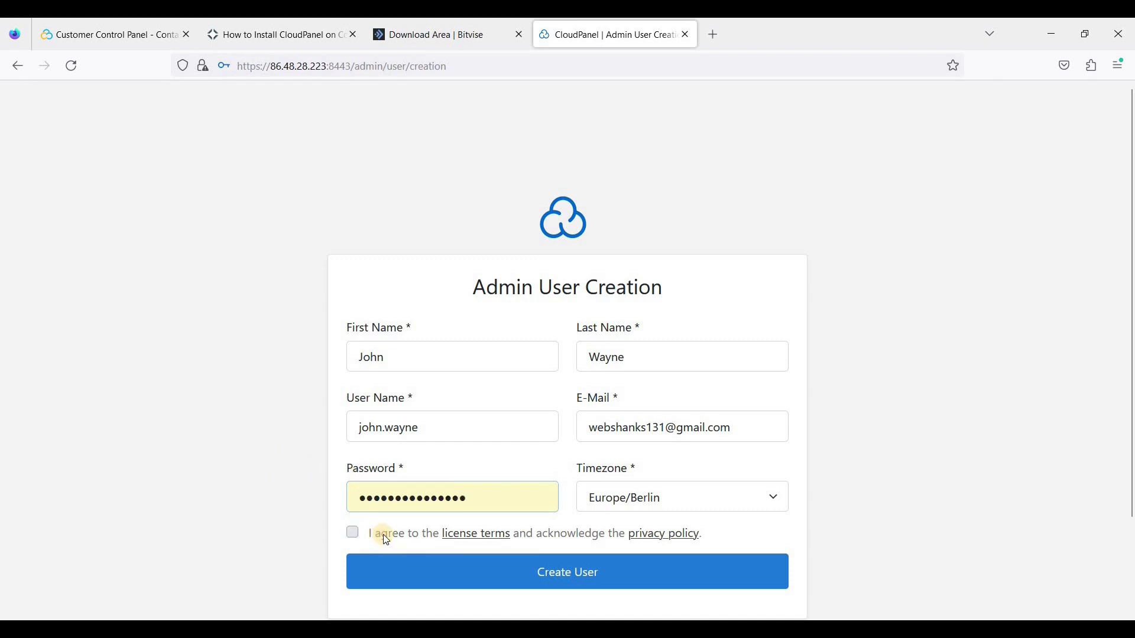
{"action": "left_click", "coordinate": [666, 497]}
{"action": "left_click", "coordinate": [676, 324]}
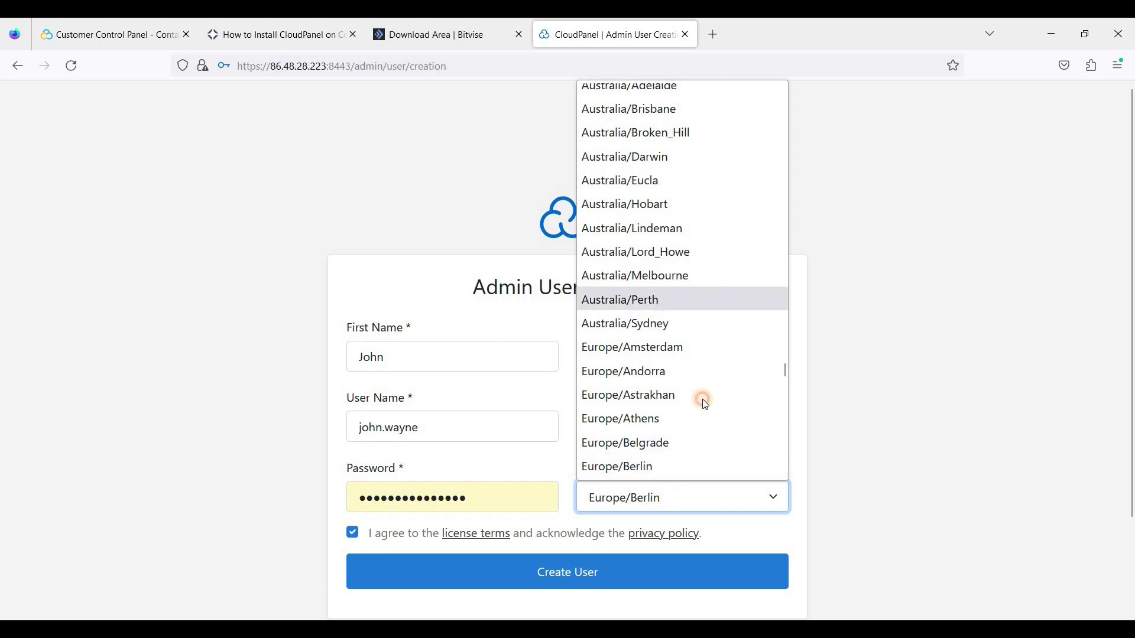
{"action": "left_click", "coordinate": [579, 576]}
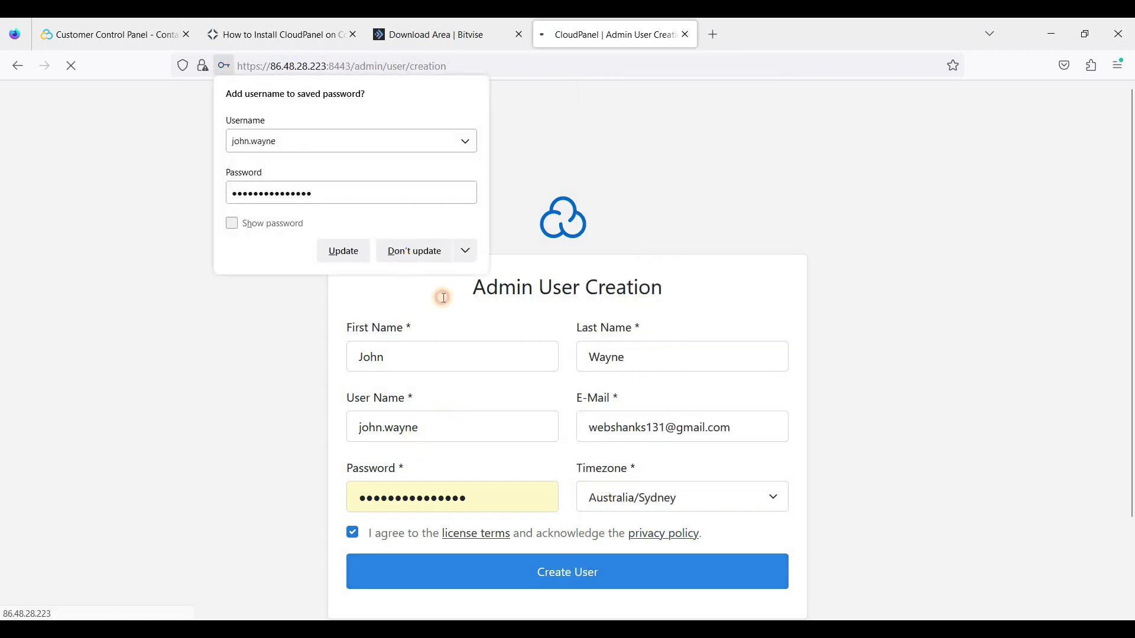
{"action": "left_click", "coordinate": [523, 288]}
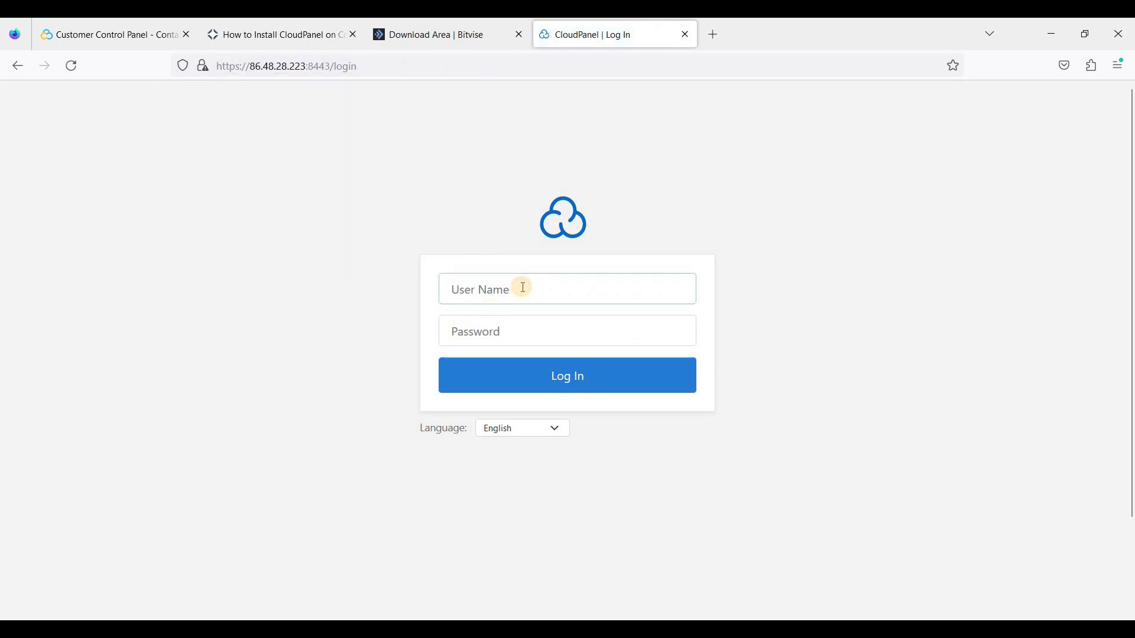
Log in to CloudPanel with the new admin user name and saved password
{"action": "type", "text": "john.wayne"}
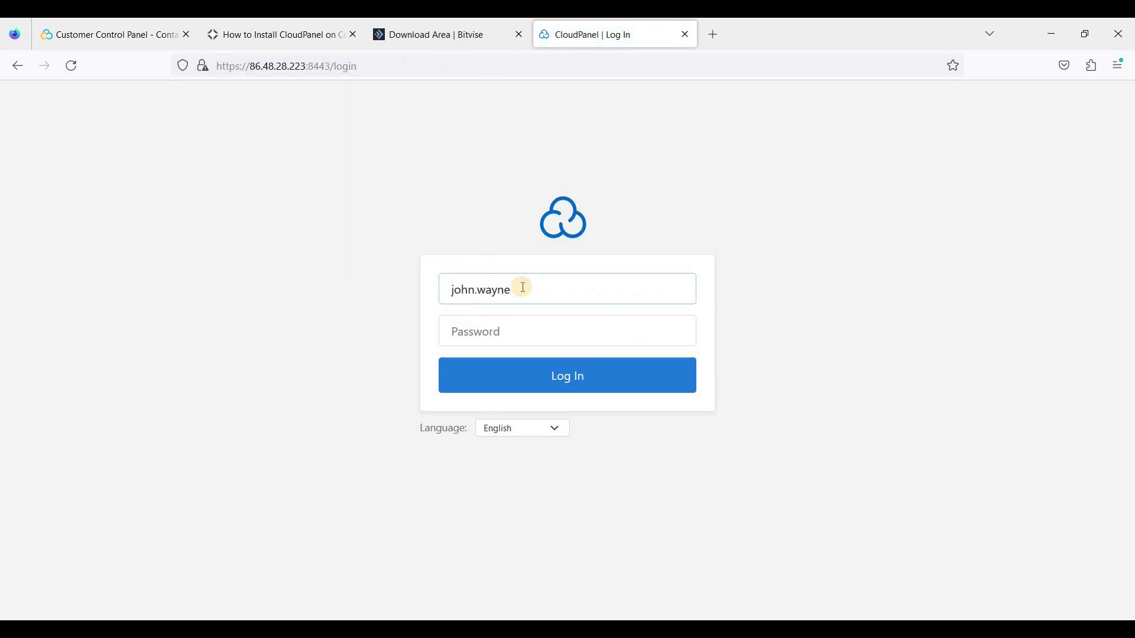
{"action": "key", "text": "Tab"}
{"action": "left_click", "coordinate": [541, 360]}
{"action": "left_click", "coordinate": [546, 373]}
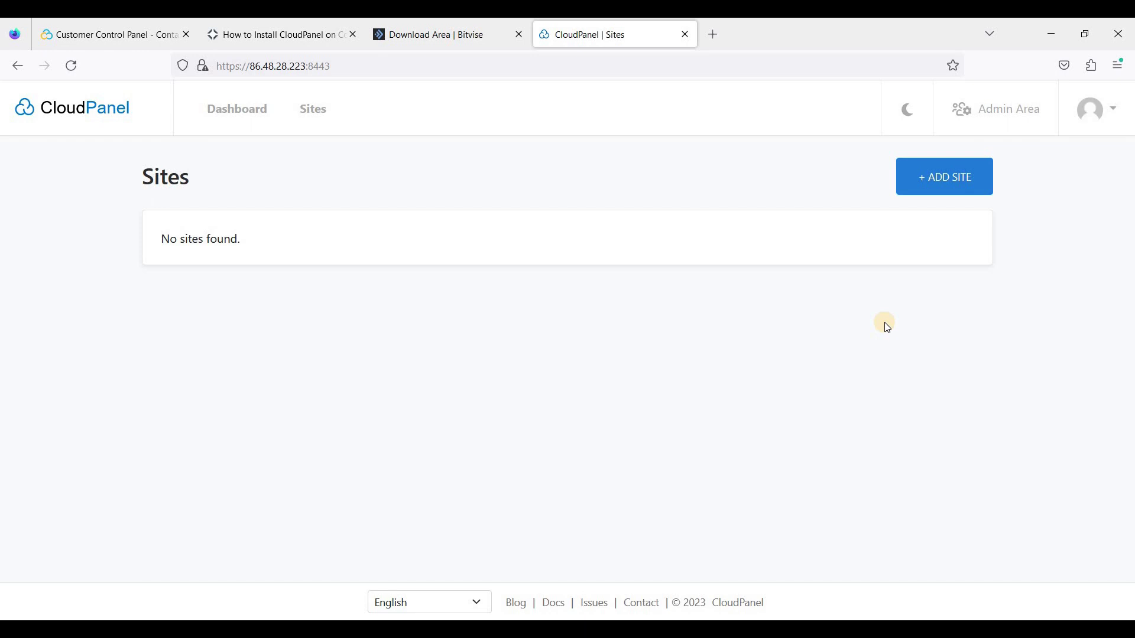
Add a new WordPress site for webshanks.store titled 'First WP in Contabo'
{"action": "left_click", "coordinate": [936, 186]}
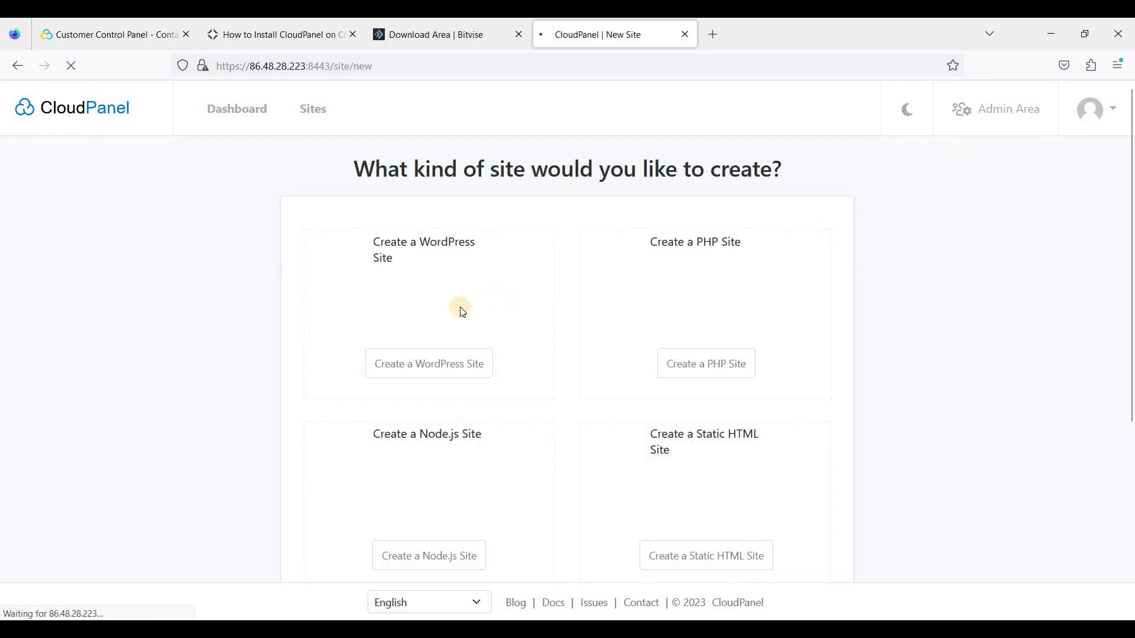
{"action": "scroll", "coordinate": [426, 290], "scroll_direction": "down", "scroll_amount": 2}
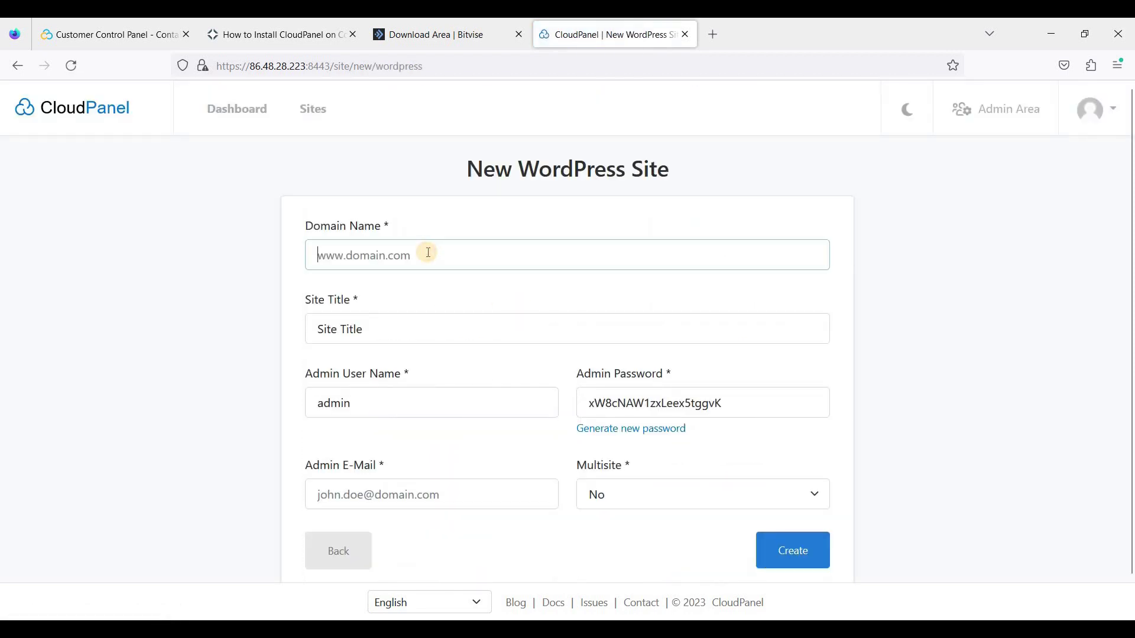
{"action": "type", "text": "webshan"}
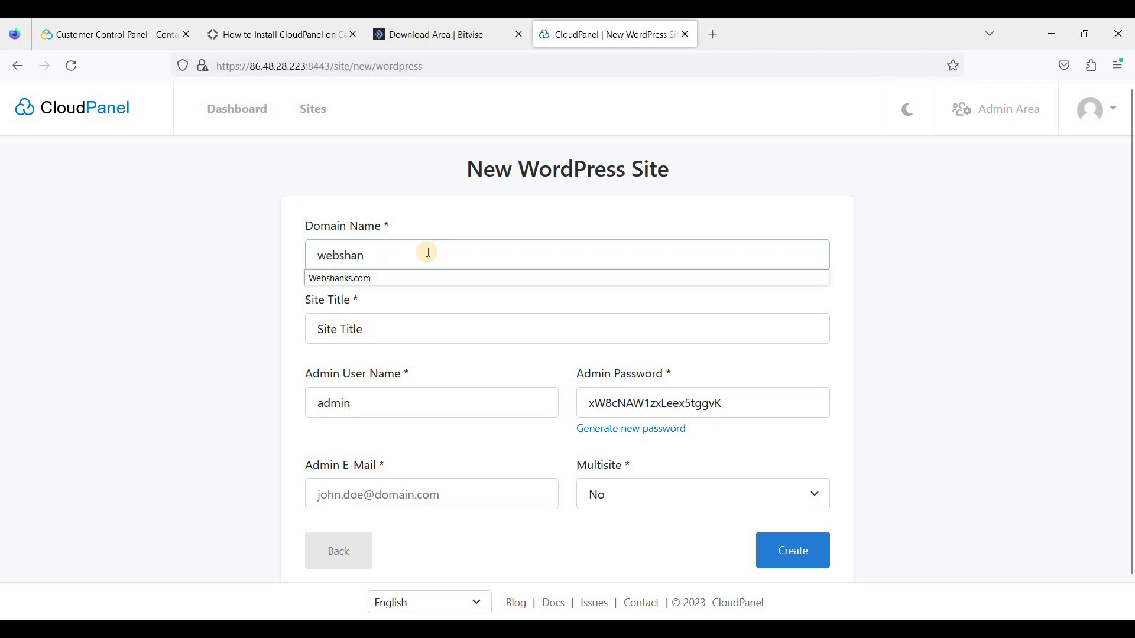
{"action": "type", "text": "ks.store"}
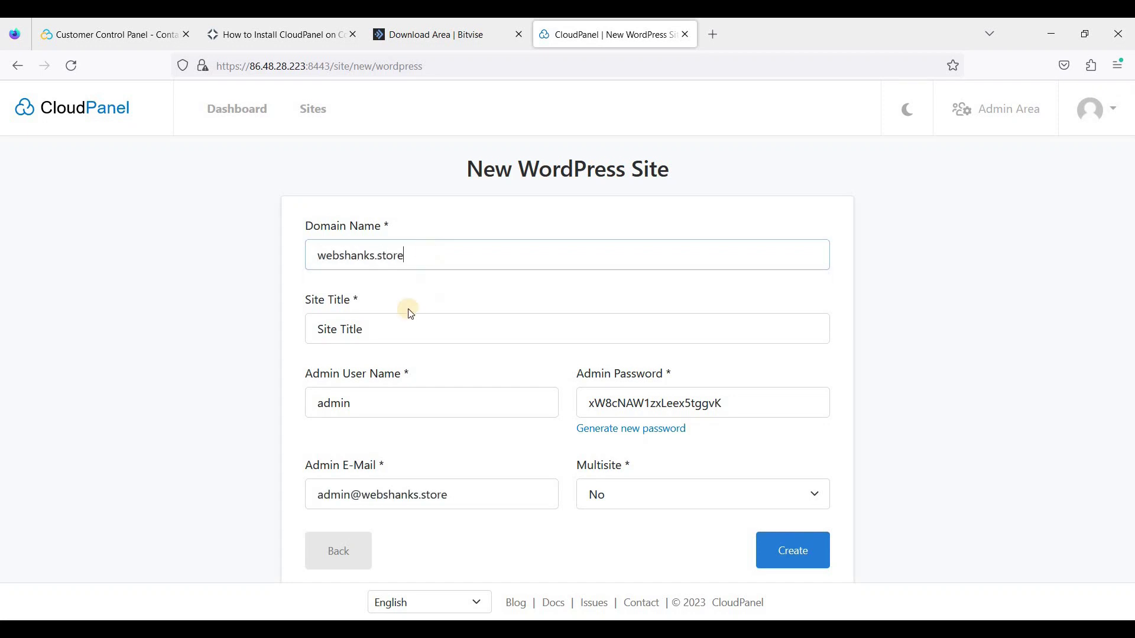
{"action": "left_click", "coordinate": [362, 329]}
{"action": "key", "text": "ctrl+a"}
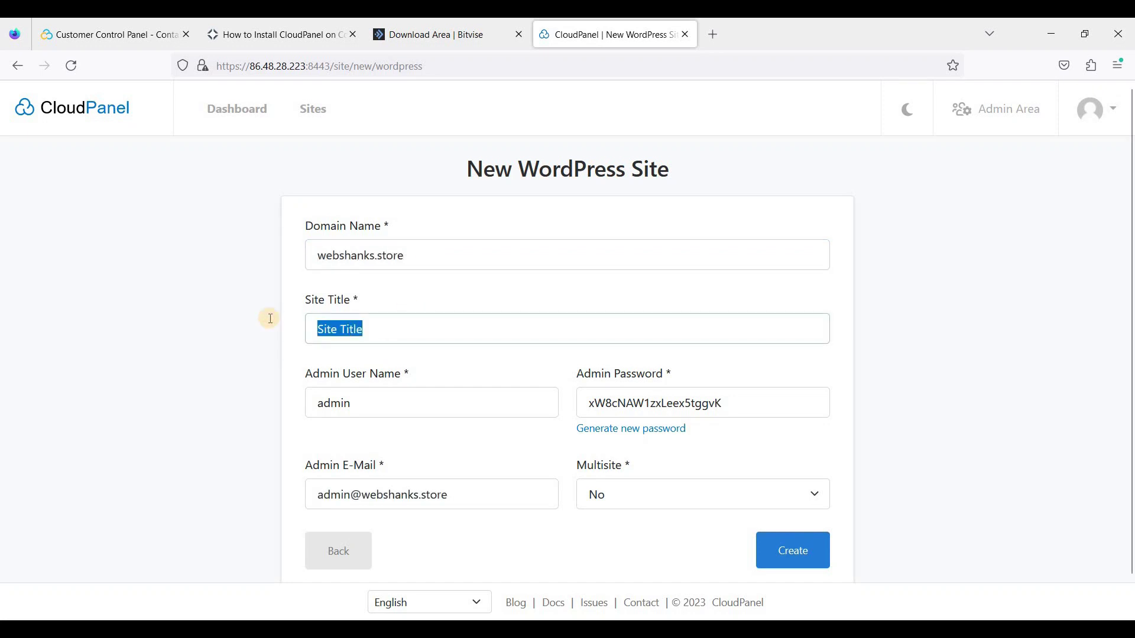
{"action": "type", "text": "W"}
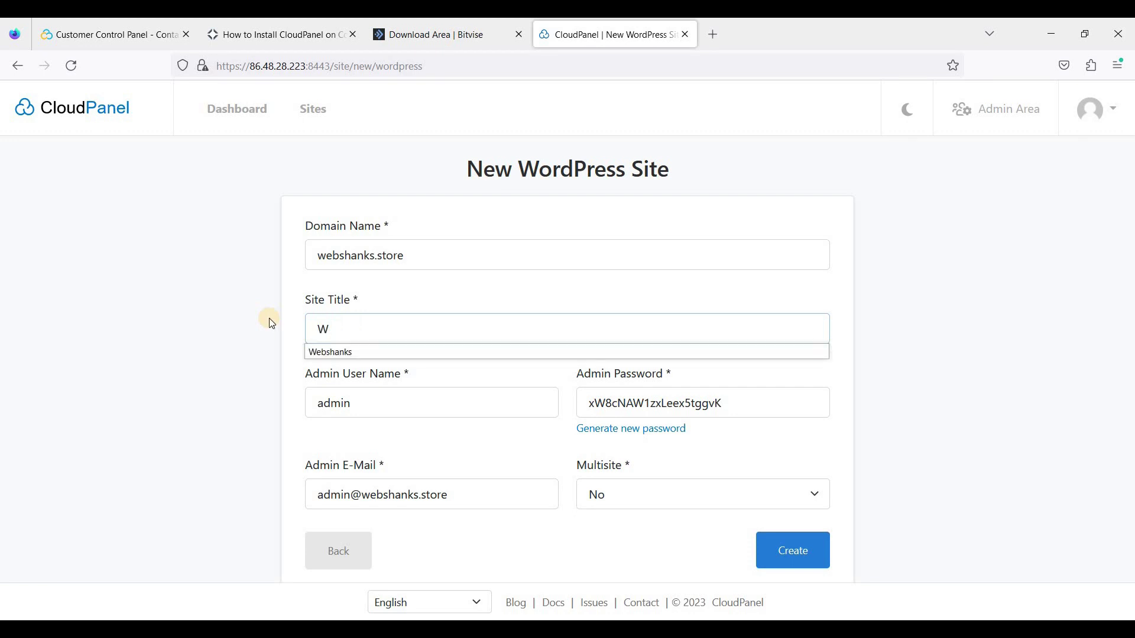
{"action": "key", "text": "BackSpace"}
{"action": "type", "text": "First"}
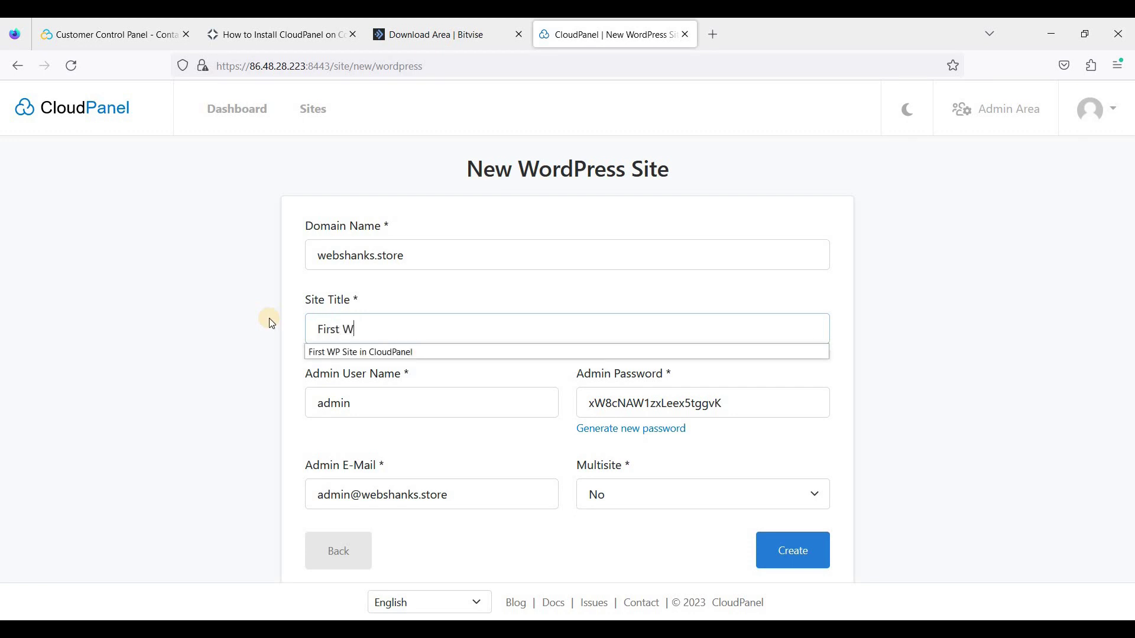
{"action": "type", "text": " WP in Contabo"}
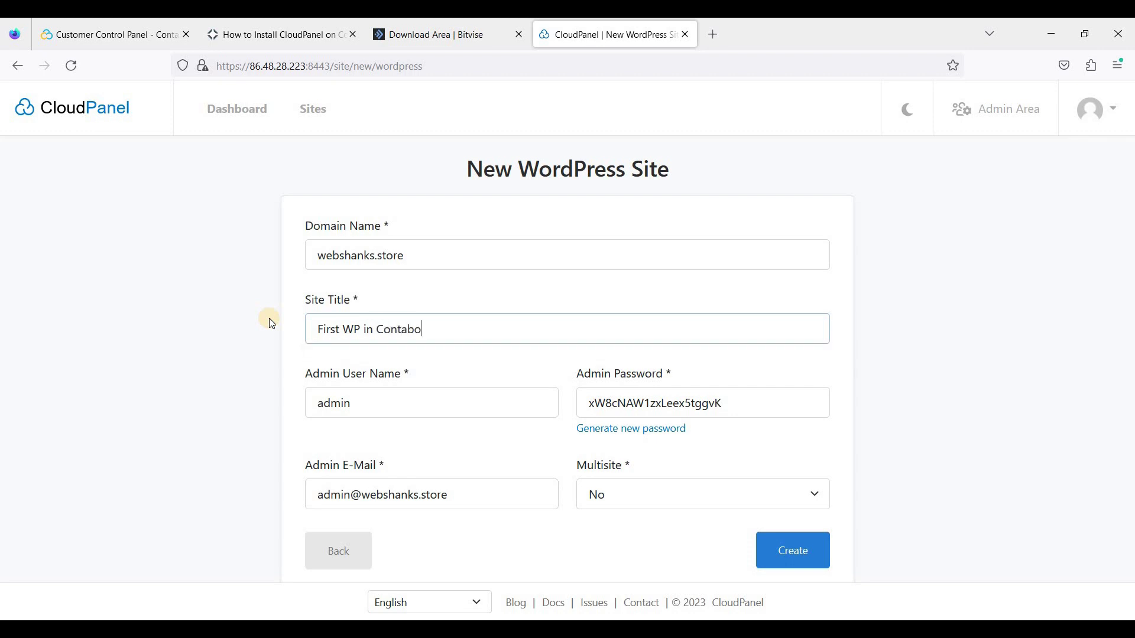
Replace the site's admin password, keep Multisite set to No, and create the site
{"action": "left_click", "coordinate": [389, 401]}
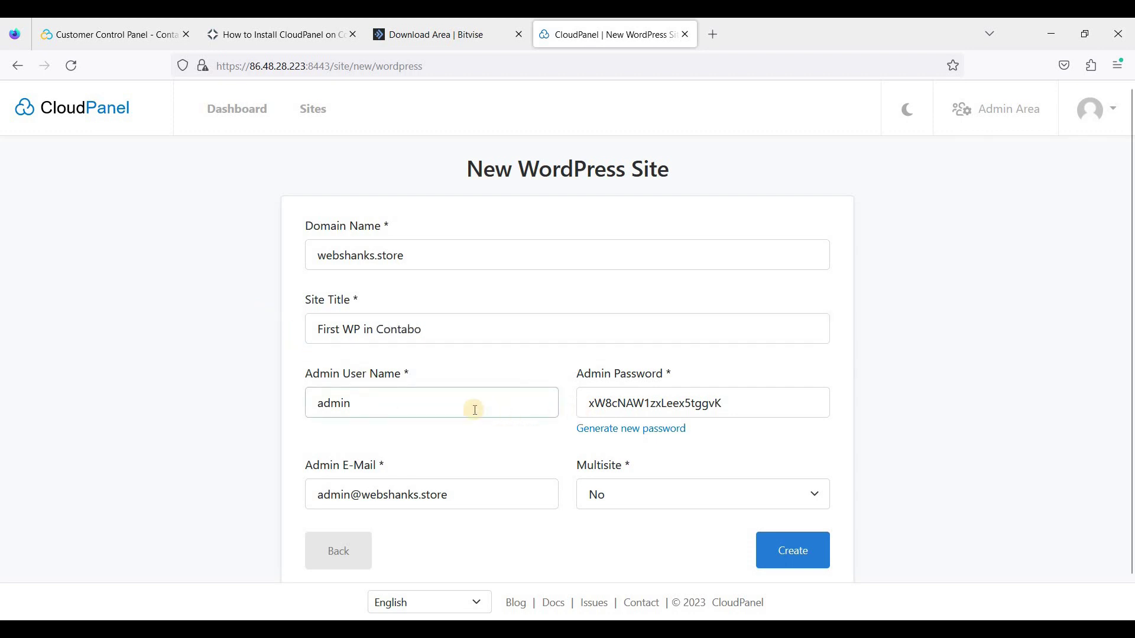
{"action": "key", "text": "Tab"}
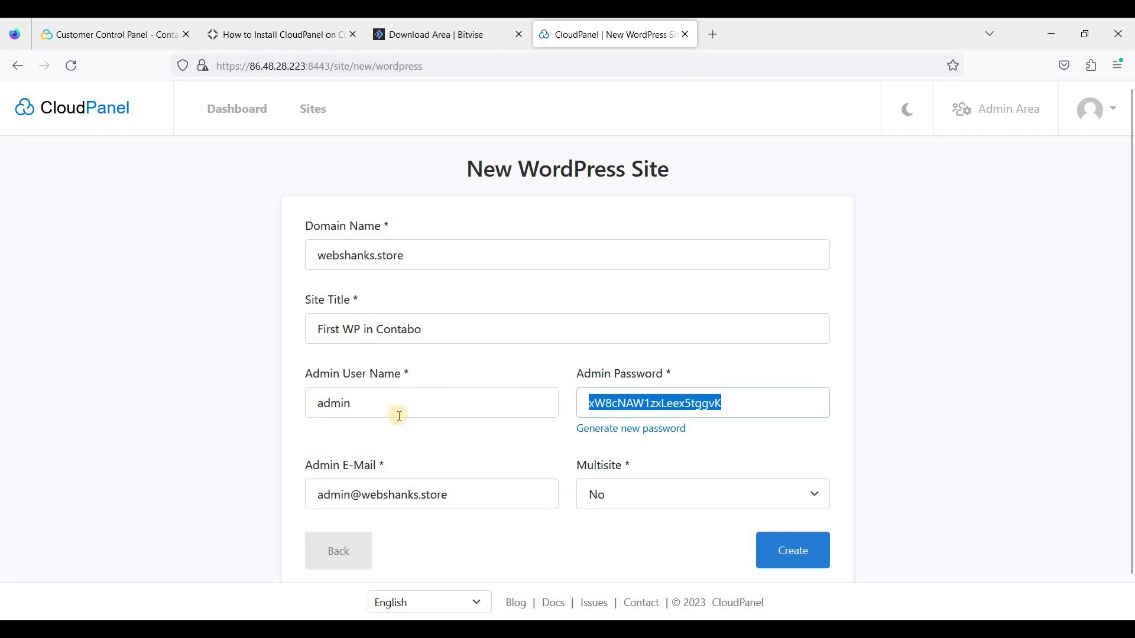
{"action": "key", "text": "ctrl+v"}
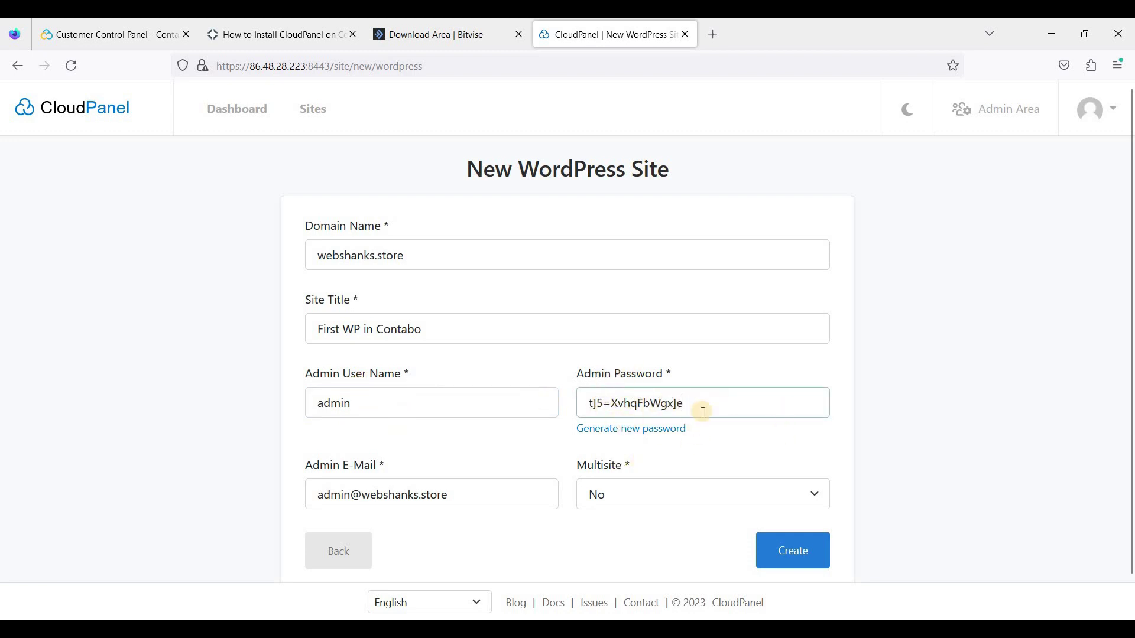
{"action": "scroll", "coordinate": [733, 407], "scroll_direction": "down", "scroll_amount": 1}
{"action": "scroll", "coordinate": [742, 407], "scroll_direction": "down", "scroll_amount": 1}
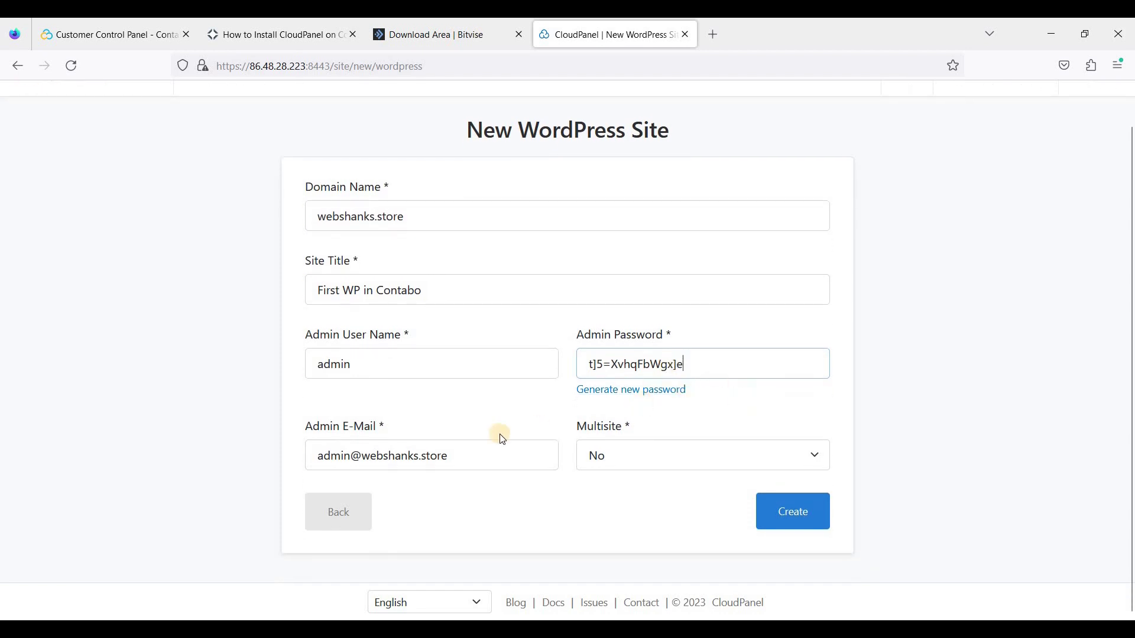
{"action": "left_click", "coordinate": [664, 460]}
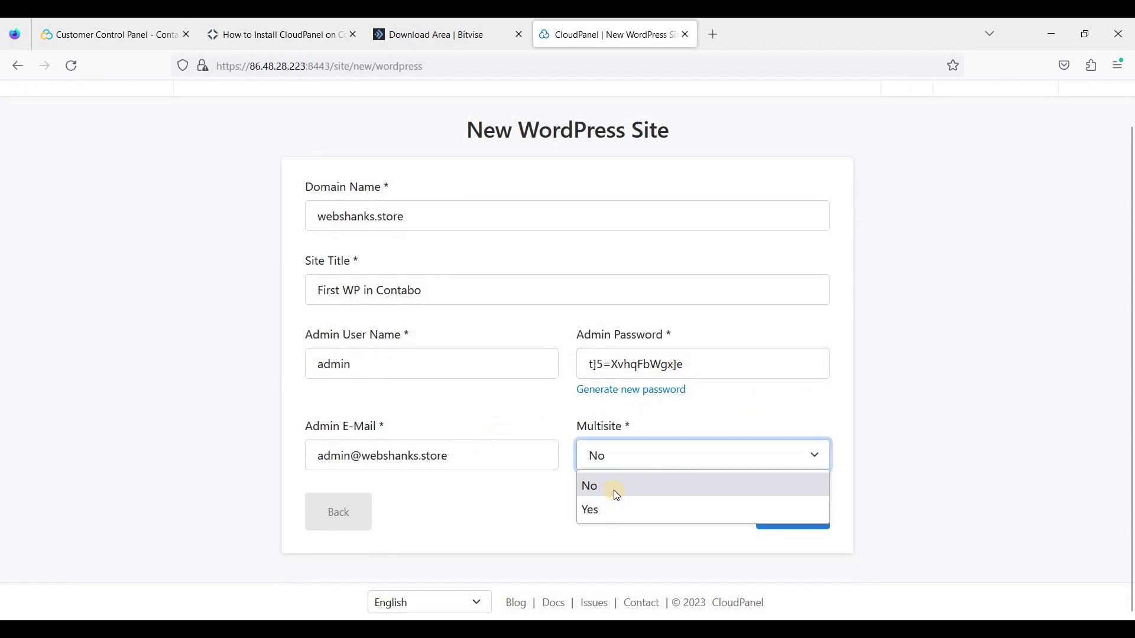
{"action": "left_click", "coordinate": [603, 477]}
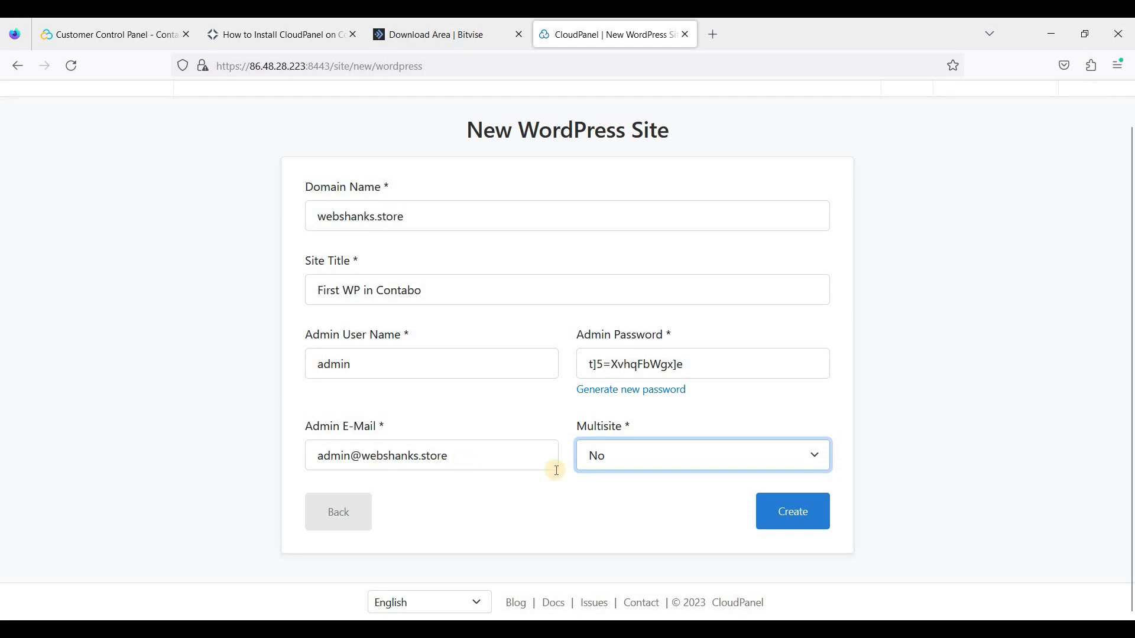
{"action": "left_click", "coordinate": [763, 510]}
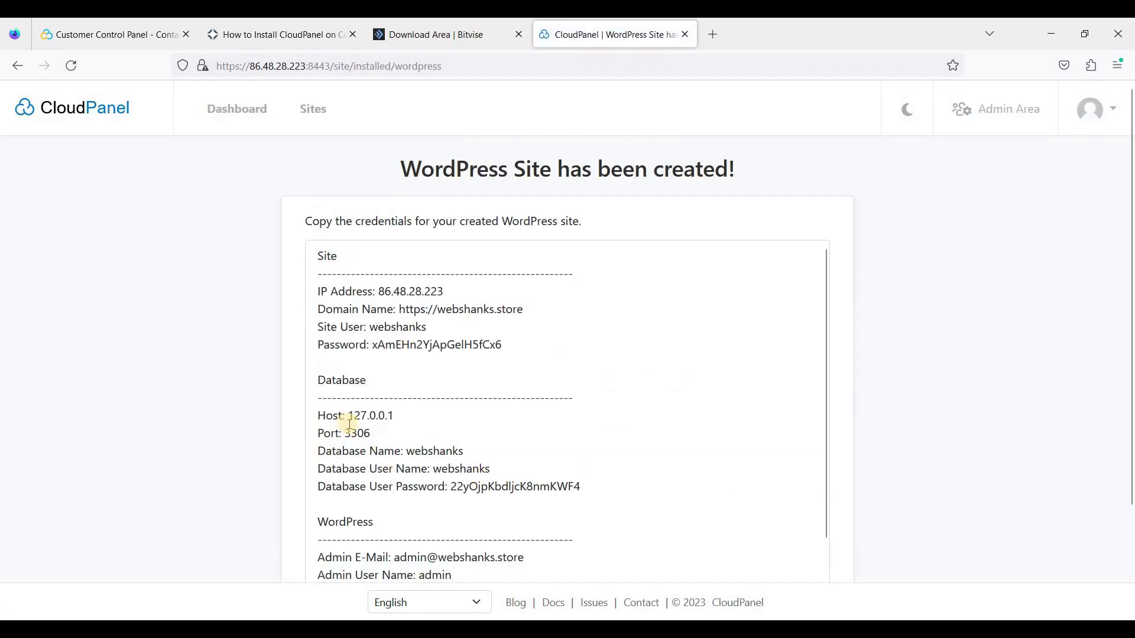
Review and select all of the generated webshanks.store site credentials
{"action": "scroll", "coordinate": [479, 430], "scroll_direction": "down", "scroll_amount": 3}
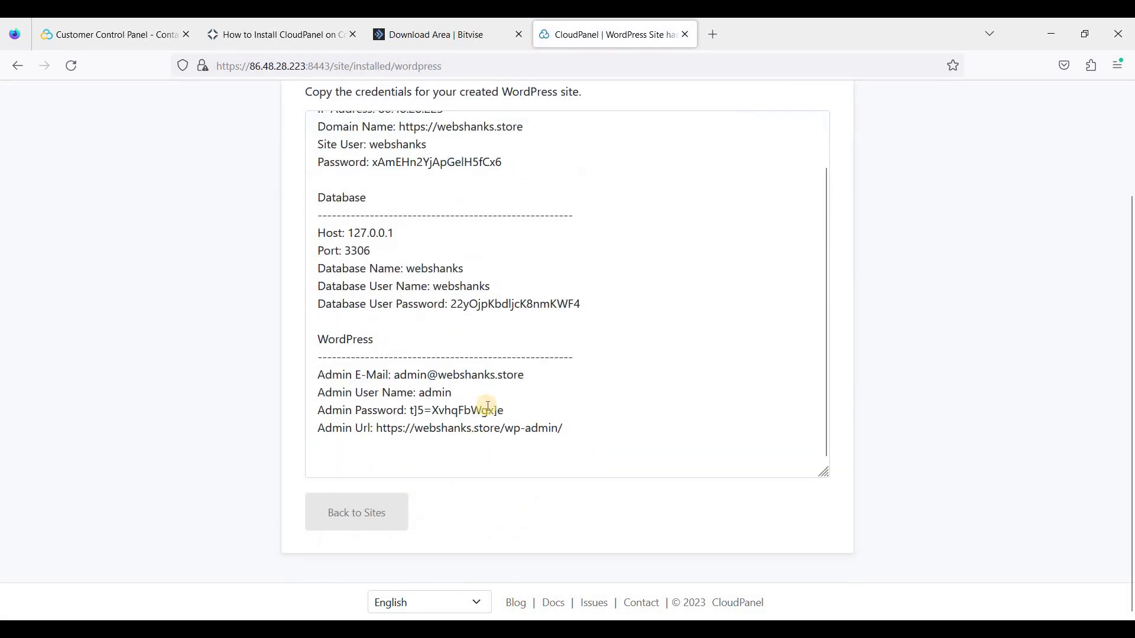
{"action": "scroll", "coordinate": [479, 414], "scroll_direction": "up", "scroll_amount": 5}
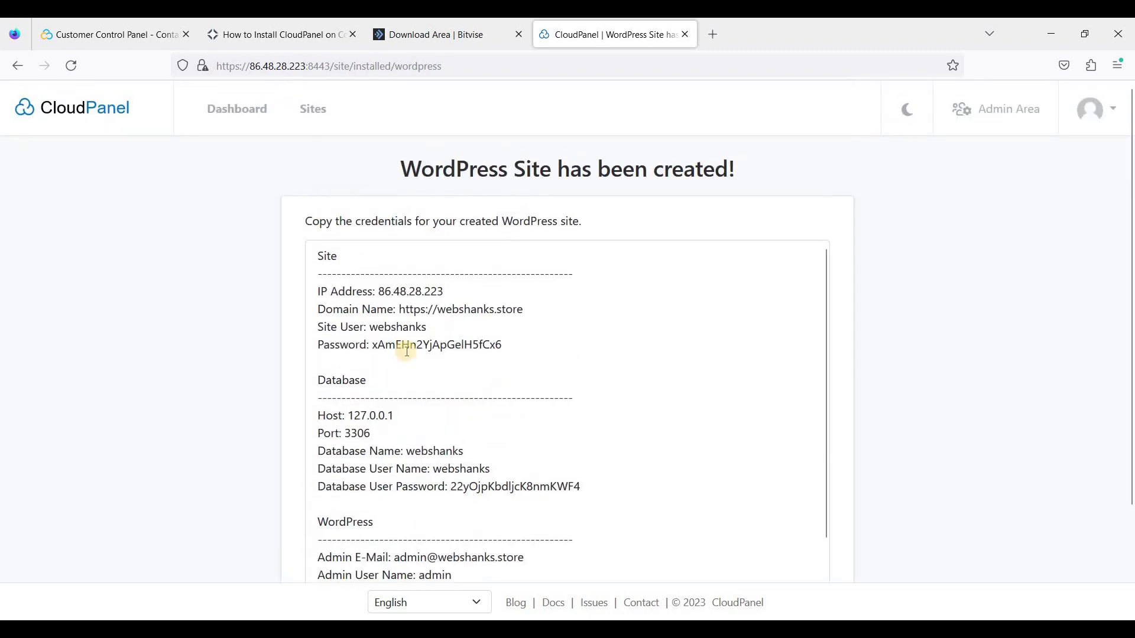
{"action": "left_click", "coordinate": [351, 266]}
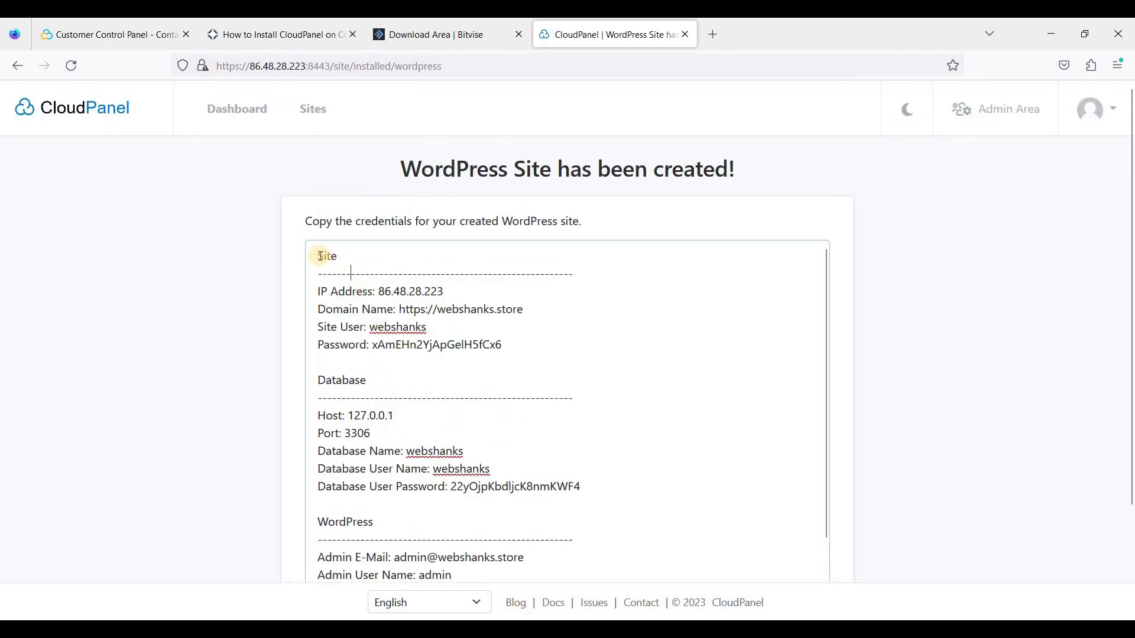
{"action": "scroll", "coordinate": [668, 261], "scroll_direction": "down", "scroll_amount": 2}
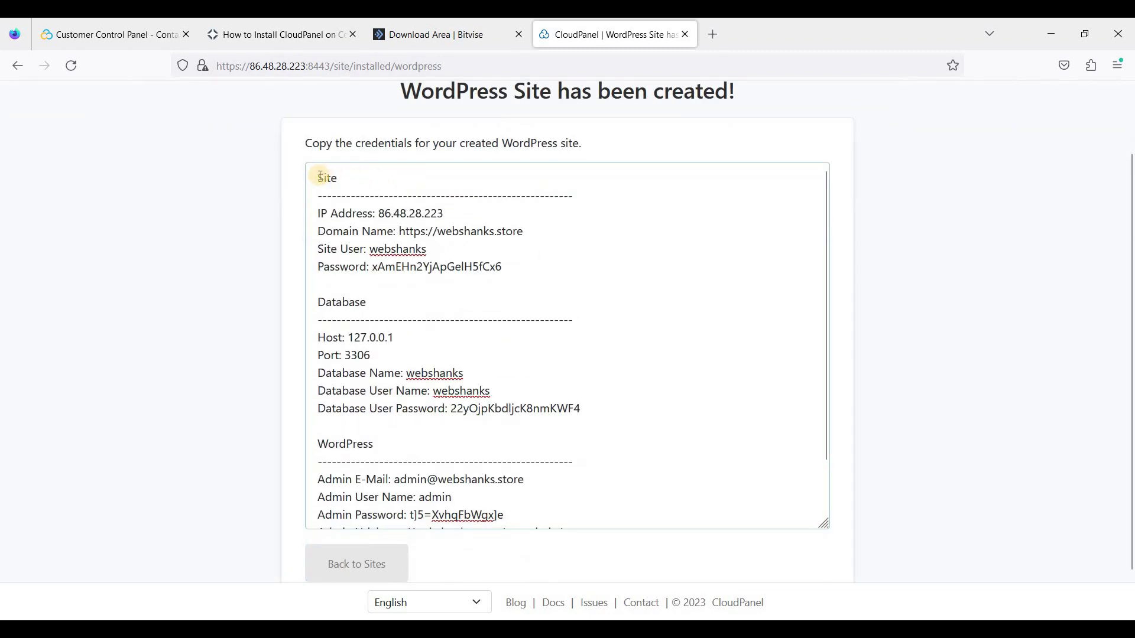
{"action": "left_click_drag", "start_coordinate": [320, 176], "coordinate": [519, 364]}
{"action": "scroll", "coordinate": [518, 364], "scroll_direction": "down", "scroll_amount": 1}
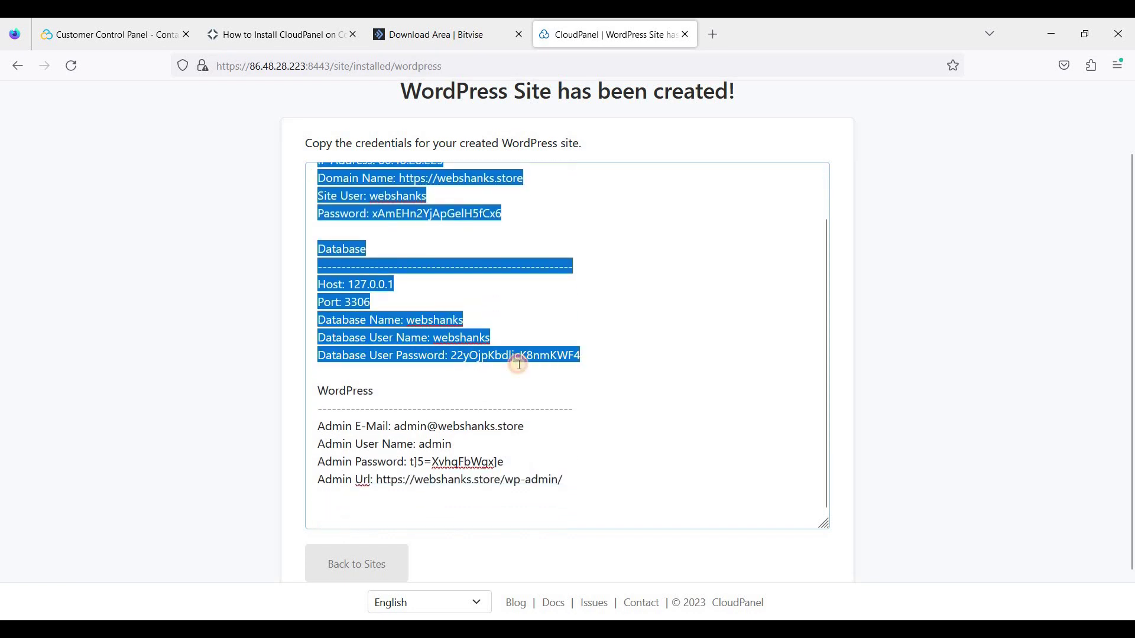
{"action": "key", "text": "ctrl+a"}
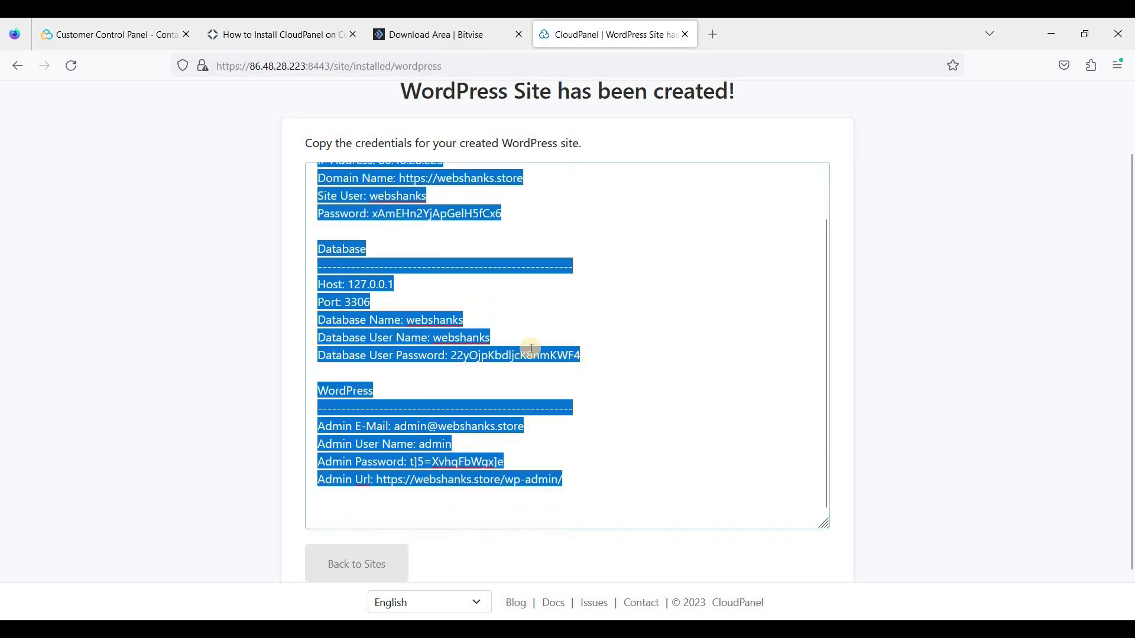
{"action": "left_click", "coordinate": [593, 459]}
{"action": "scroll", "coordinate": [592, 460], "scroll_direction": "up", "scroll_amount": 3}
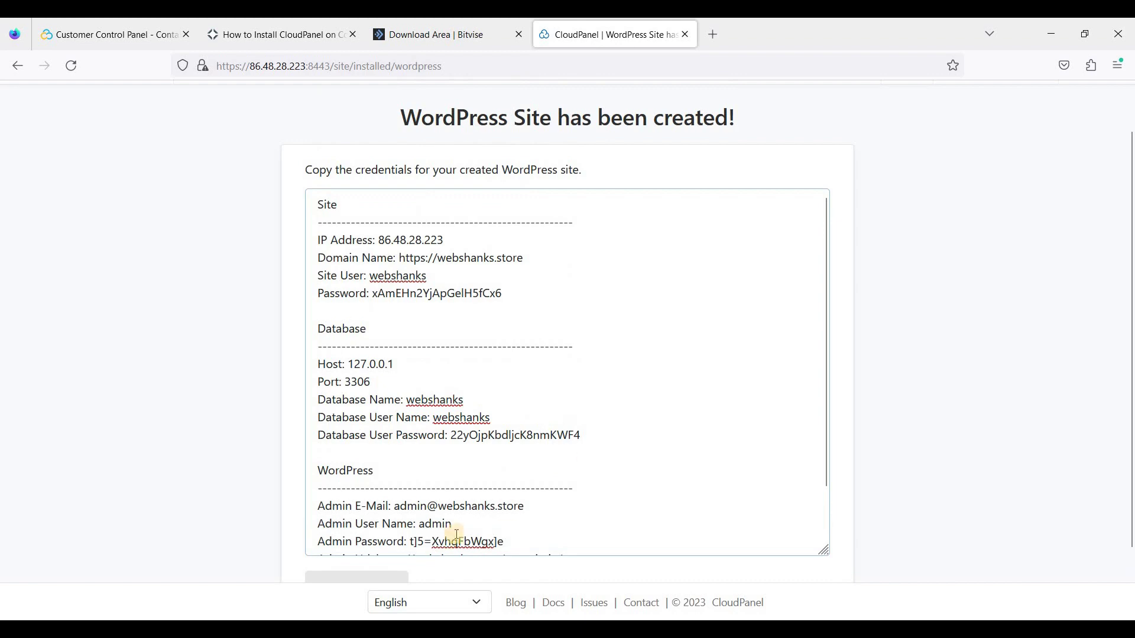
{"action": "scroll", "coordinate": [455, 533], "scroll_direction": "down", "scroll_amount": 3}
{"action": "scroll", "coordinate": [433, 364], "scroll_direction": "up", "scroll_amount": 2}
{"action": "scroll", "coordinate": [432, 364], "scroll_direction": "up", "scroll_amount": 2}
{"action": "scroll", "coordinate": [382, 505], "scroll_direction": "down", "scroll_amount": 5}
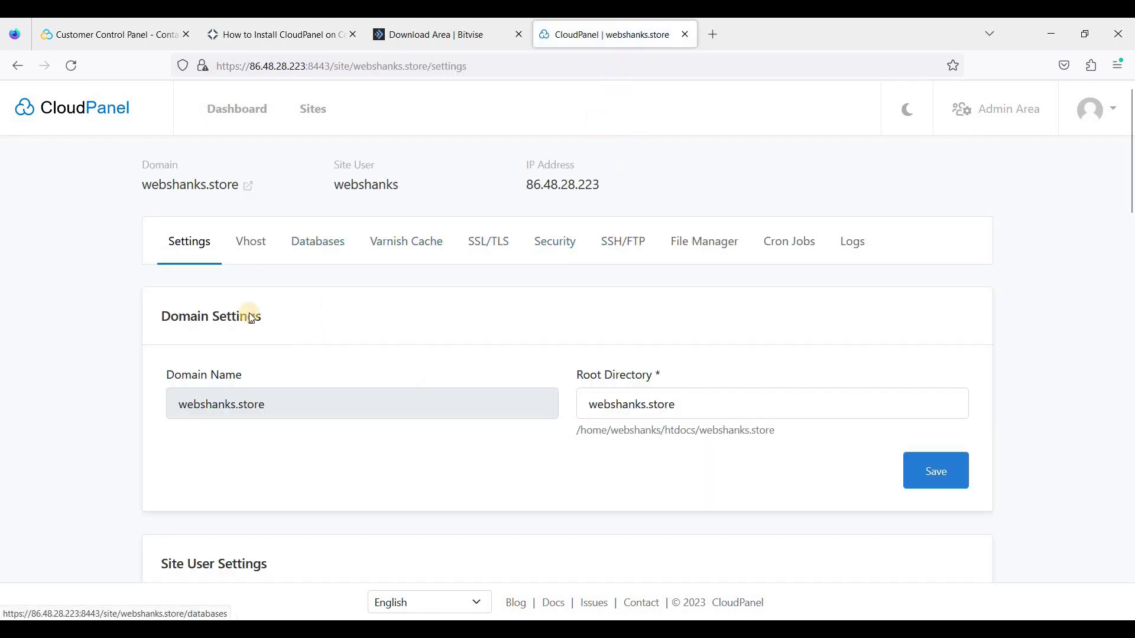
Check the webshanks.store management page and close the tab that failed to connect securely
{"action": "scroll", "coordinate": [355, 342], "scroll_direction": "down", "scroll_amount": 2}
{"action": "scroll", "coordinate": [534, 342], "scroll_direction": "down", "scroll_amount": 2}
{"action": "scroll", "coordinate": [596, 270], "scroll_direction": "up", "scroll_amount": 4}
{"action": "scroll", "coordinate": [410, 263], "scroll_direction": "down", "scroll_amount": 2}
{"action": "scroll", "coordinate": [320, 254], "scroll_direction": "up", "scroll_amount": 2}
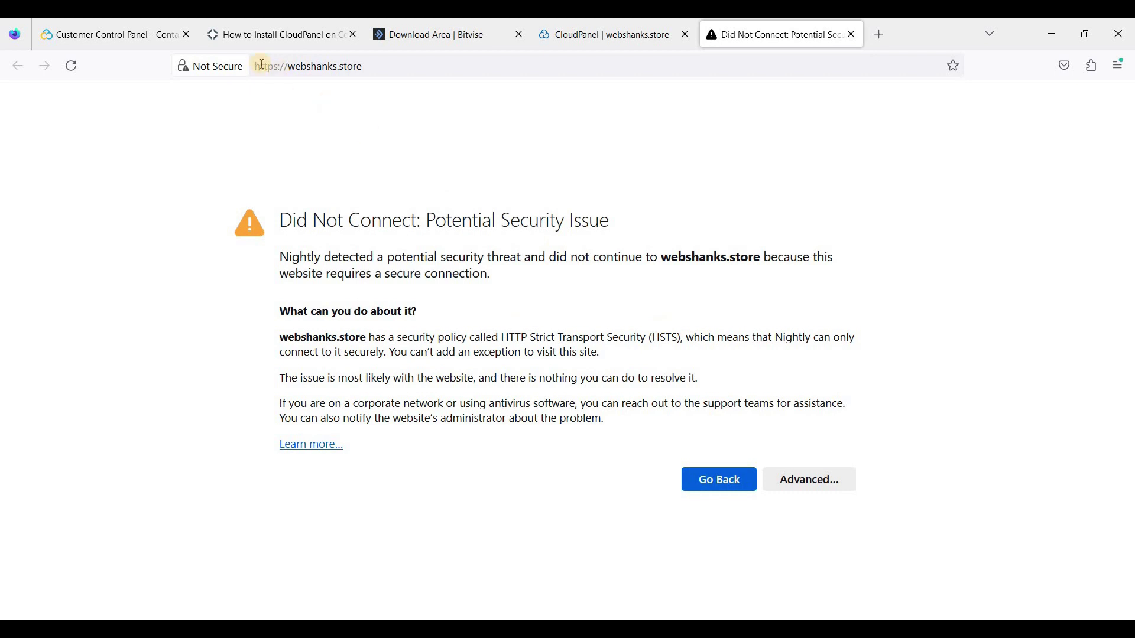
{"action": "left_click", "coordinate": [852, 35]}
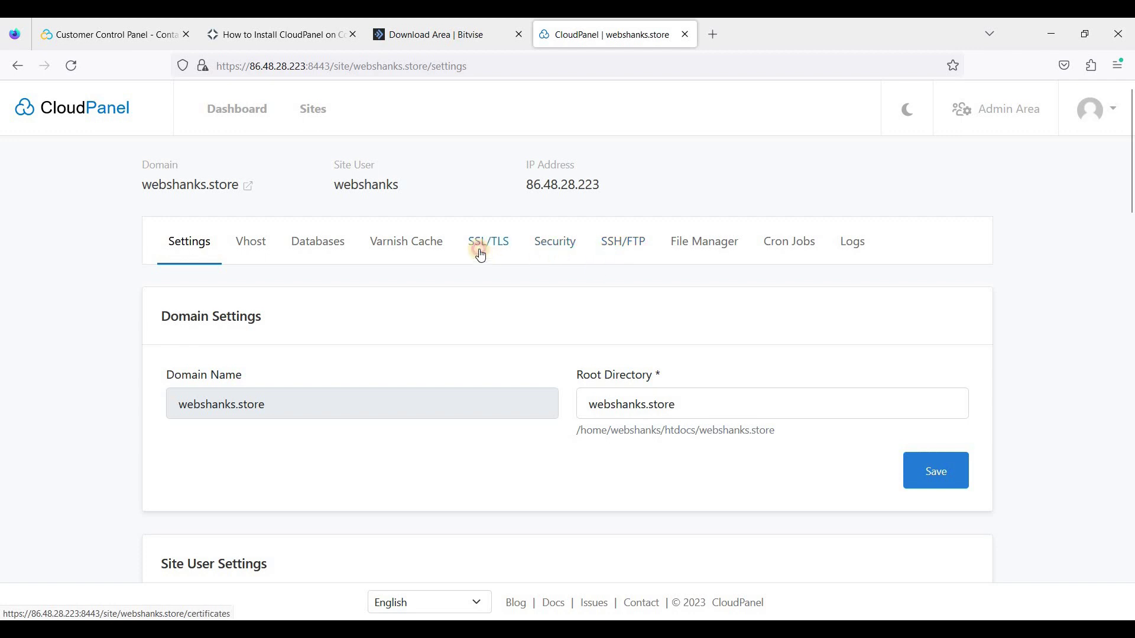
{"action": "left_click", "coordinate": [937, 330]}
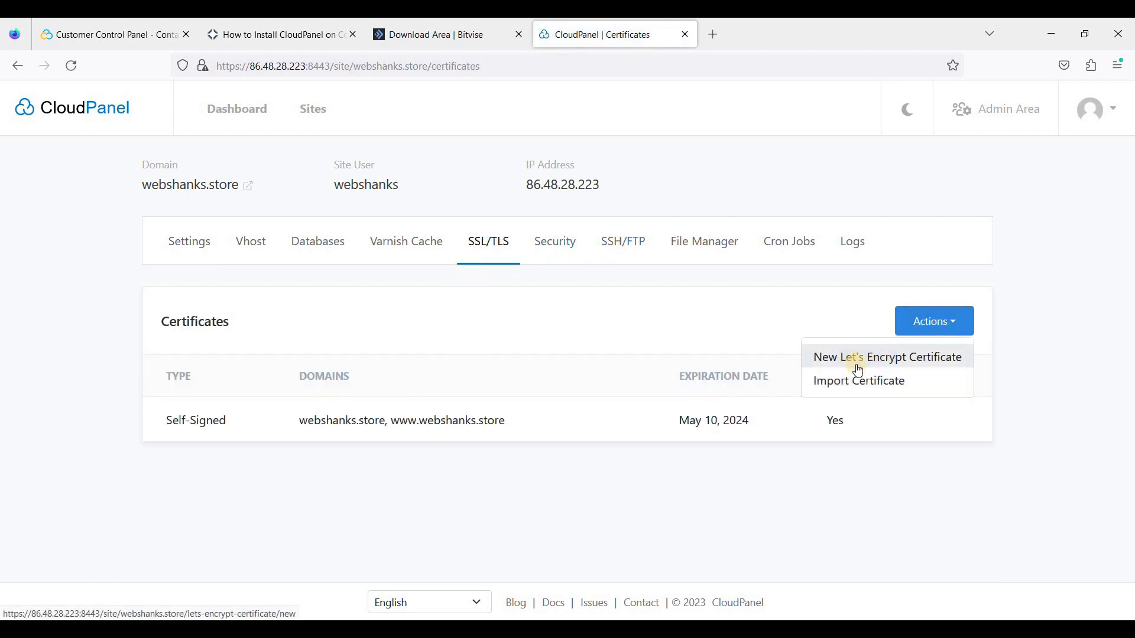
{"action": "left_click", "coordinate": [871, 371]}
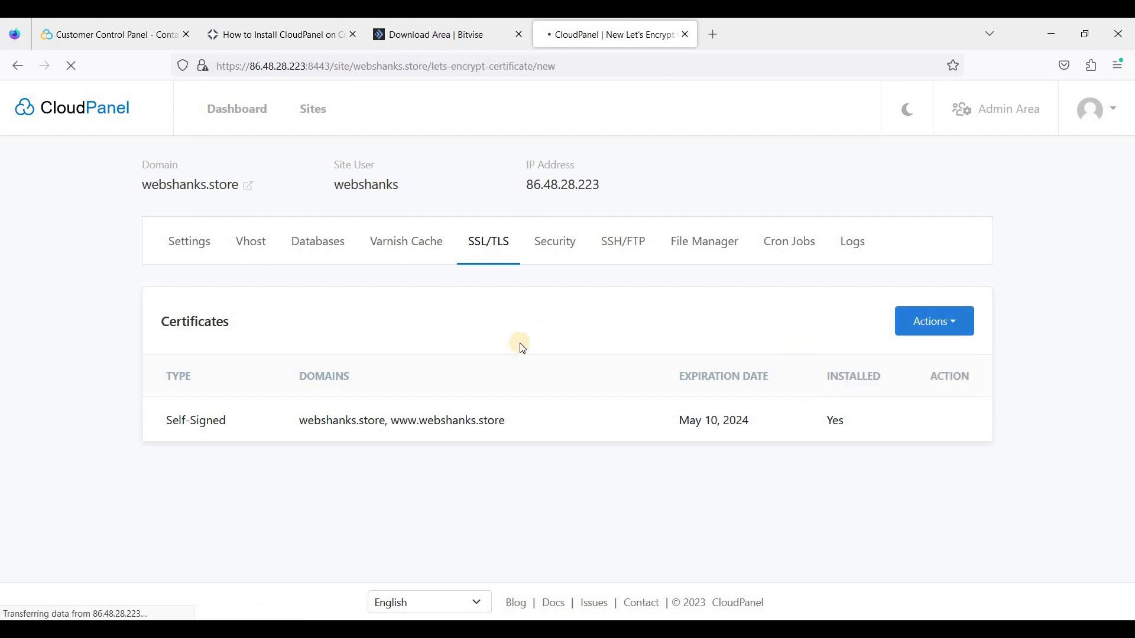
{"action": "scroll", "coordinate": [507, 362], "scroll_direction": "down", "scroll_amount": 2}
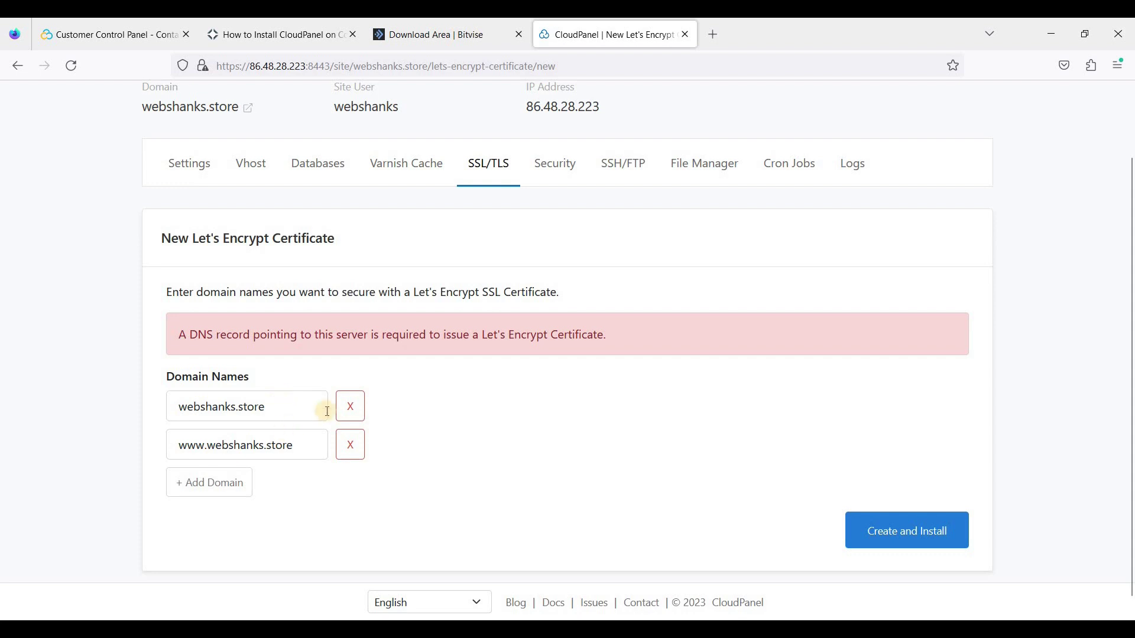
{"action": "left_click_drag", "start_coordinate": [282, 410], "coordinate": [152, 405]}
{"action": "left_click", "coordinate": [271, 444]}
{"action": "scroll", "coordinate": [592, 383], "scroll_direction": "up", "scroll_amount": 2}
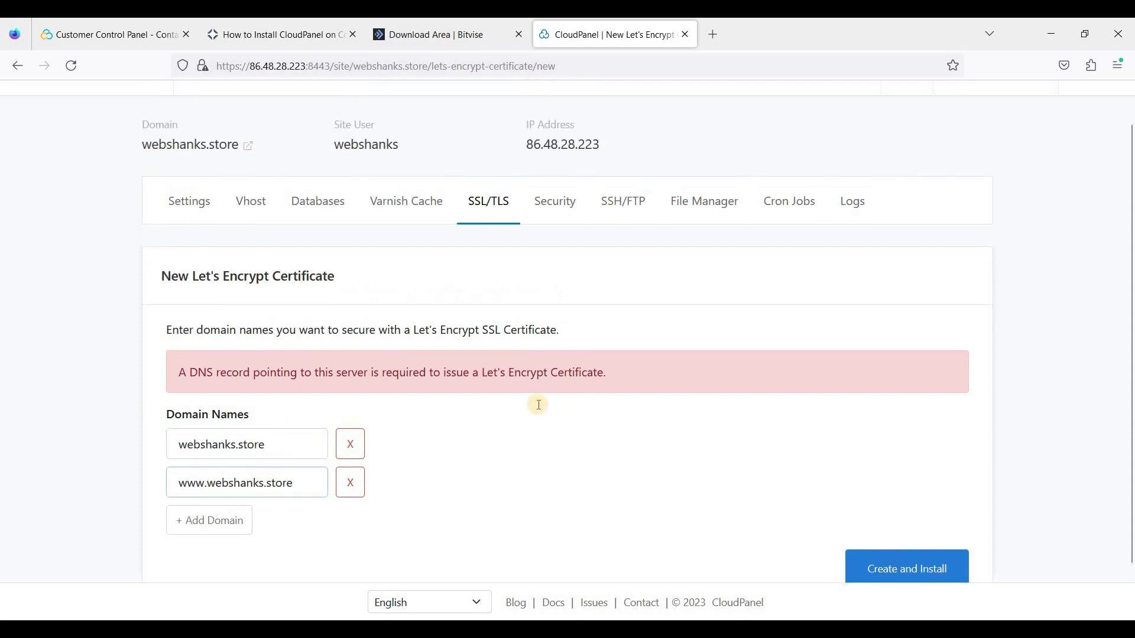
{"action": "scroll", "coordinate": [459, 439], "scroll_direction": "down", "scroll_amount": 2}
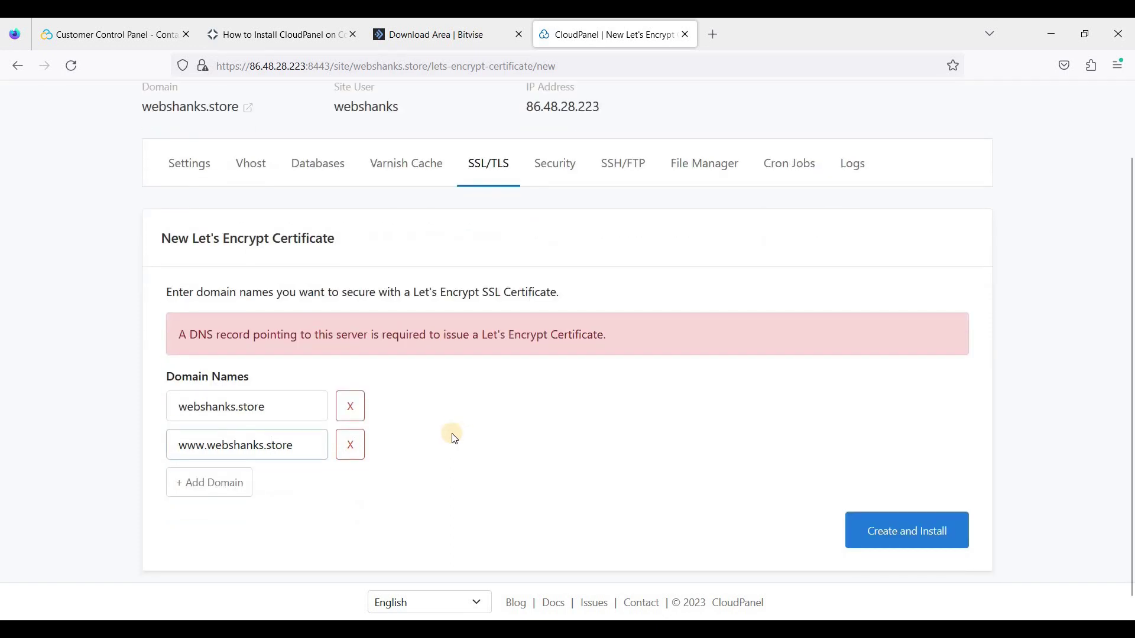
{"action": "scroll", "coordinate": [278, 479], "scroll_direction": "up", "scroll_amount": 2}
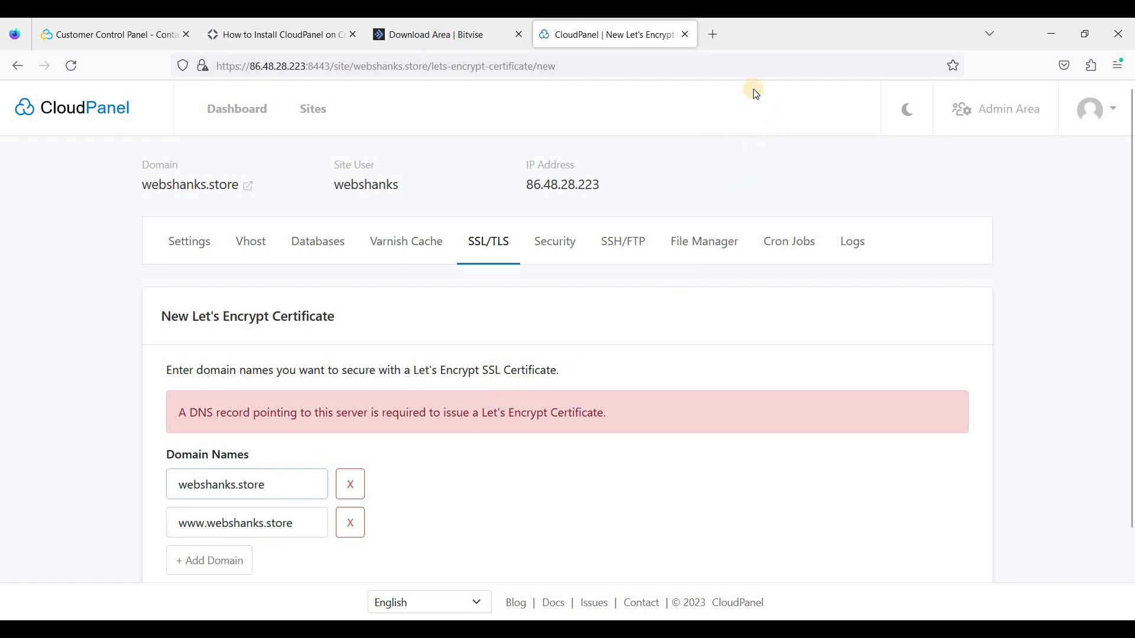
{"action": "left_click", "coordinate": [718, 34]}
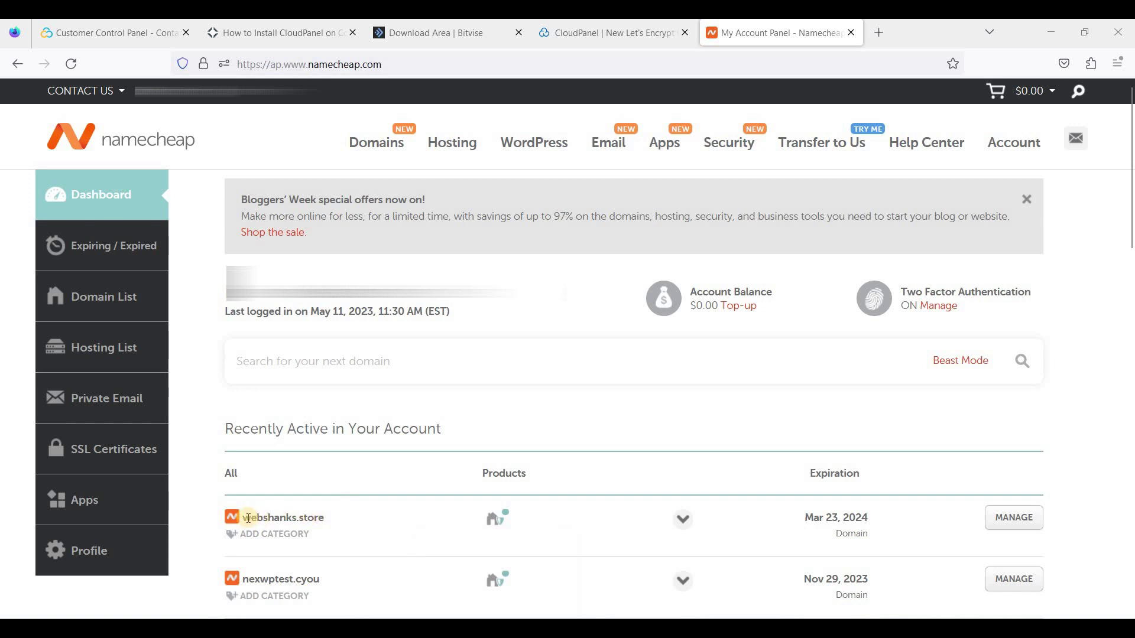
{"action": "left_click", "coordinate": [1025, 529]}
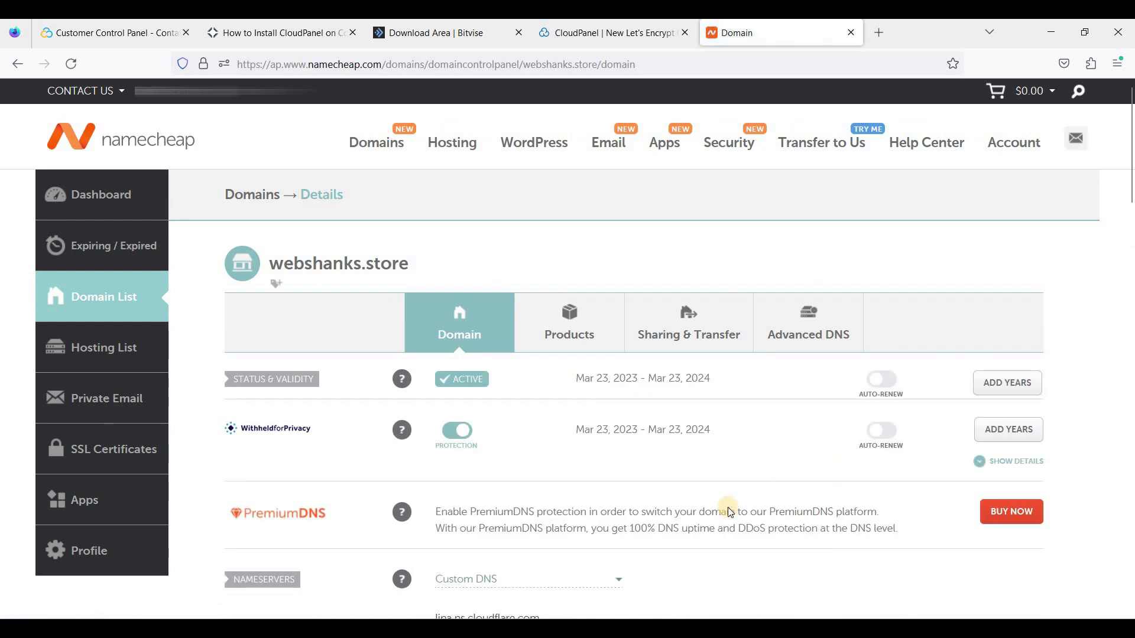
{"action": "scroll", "coordinate": [648, 487], "scroll_direction": "down", "scroll_amount": 5}
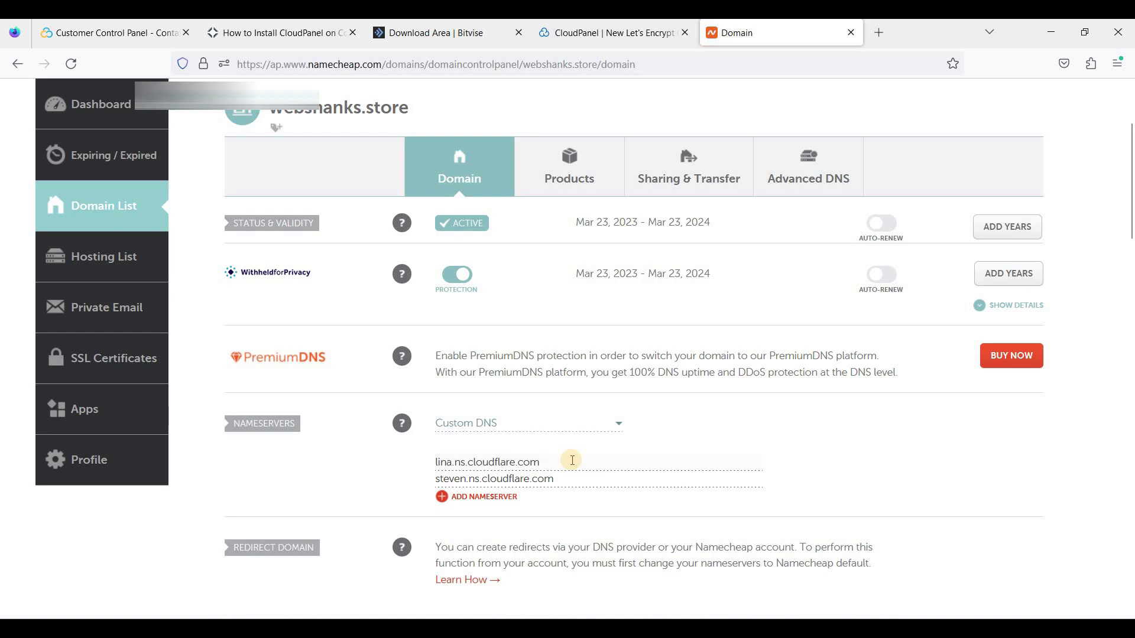
{"action": "scroll", "coordinate": [573, 461], "scroll_direction": "down", "scroll_amount": 2}
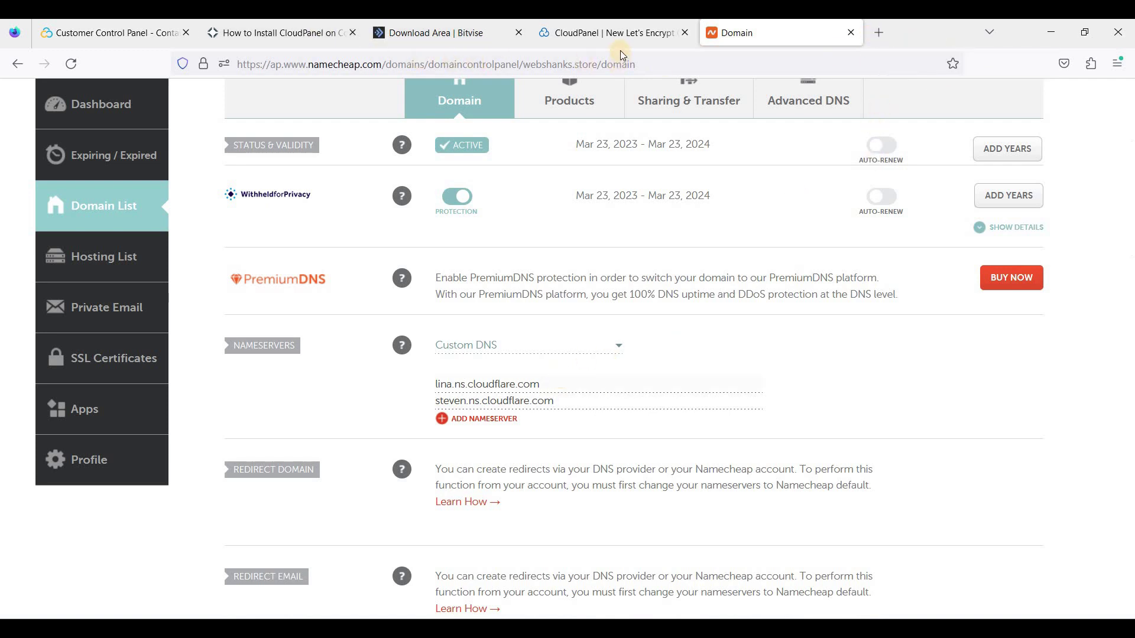
{"action": "key", "text": "ctrl+shift+Tab"}
{"action": "left_click", "coordinate": [257, 482]}
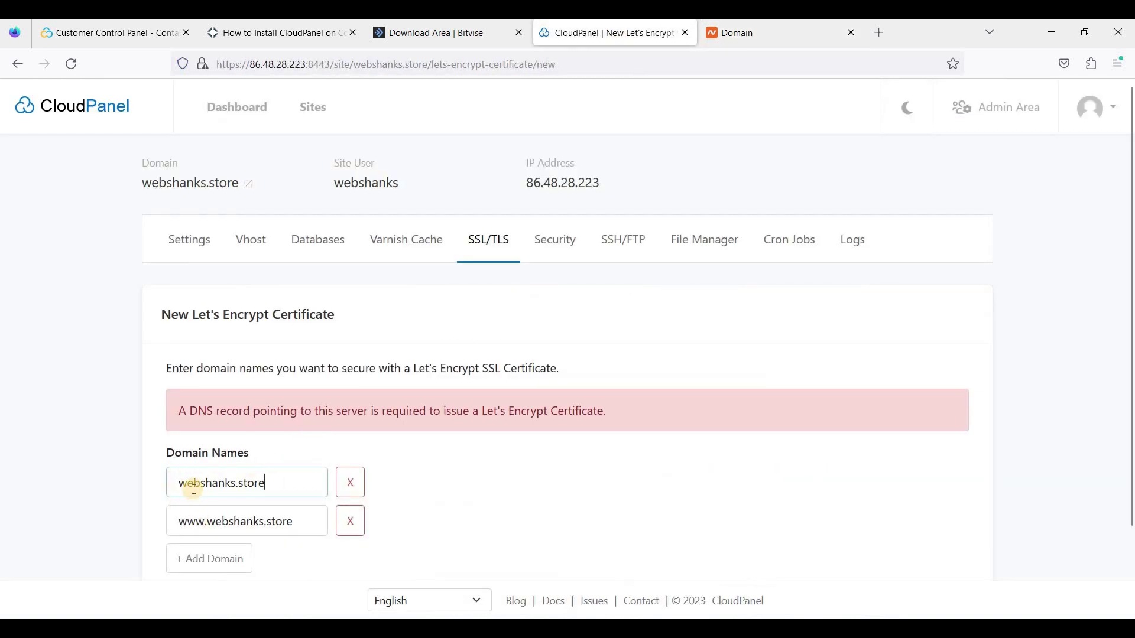
Open the Cloudflare DNS records list for webshanks.store
{"action": "left_click", "coordinate": [883, 33]}
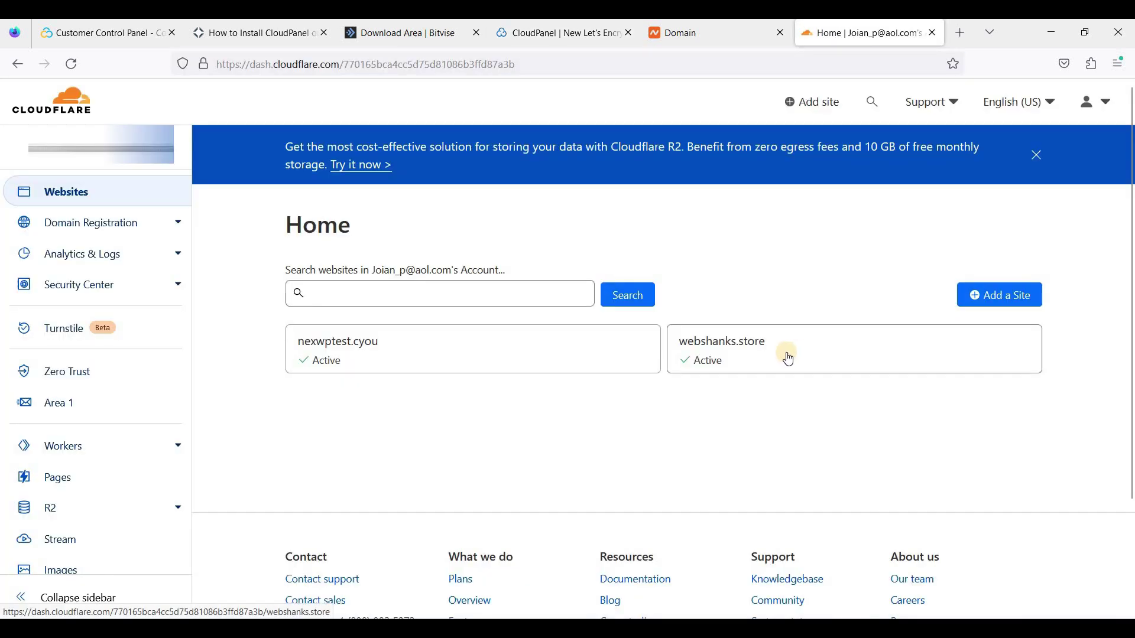
{"action": "left_click", "coordinate": [713, 346]}
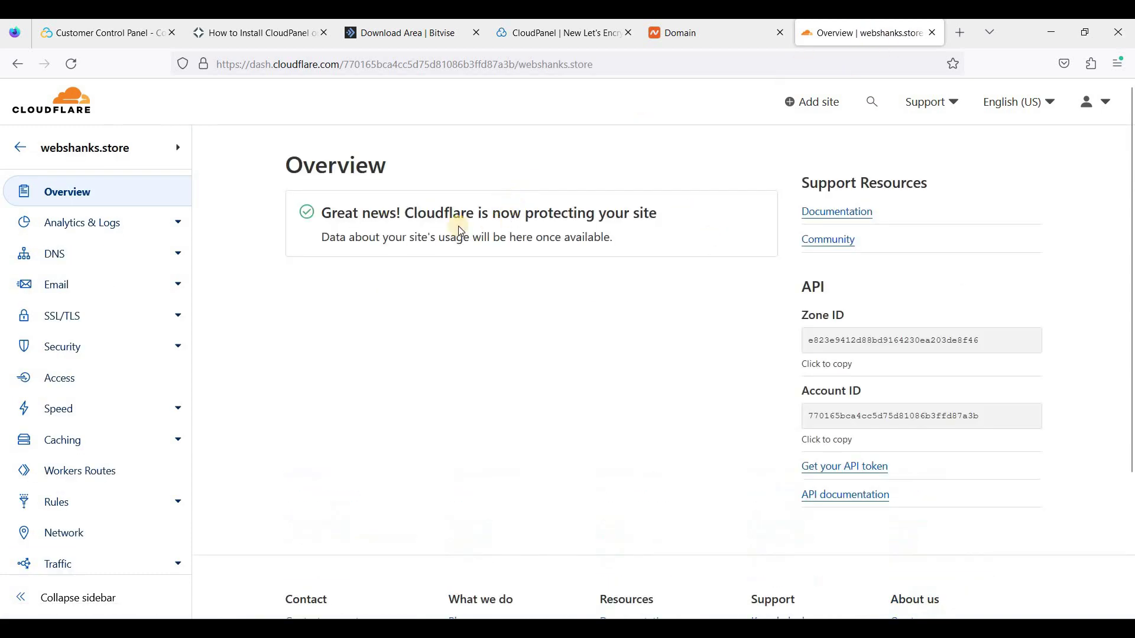
{"action": "left_click", "coordinate": [101, 253]}
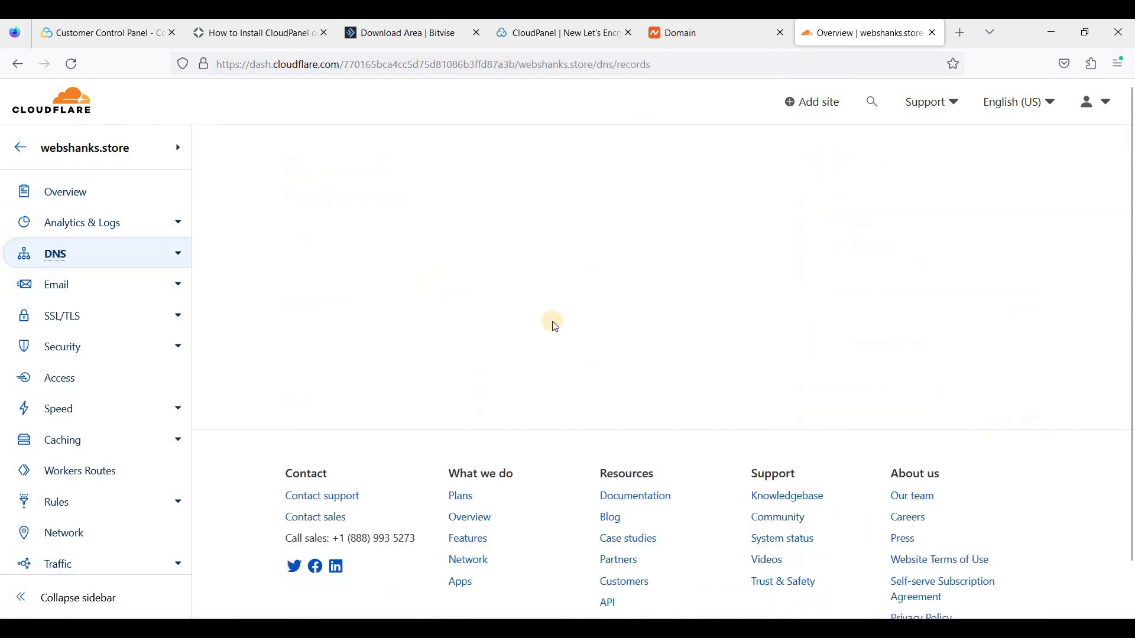
{"action": "scroll", "coordinate": [621, 351], "scroll_direction": "down", "scroll_amount": 3}
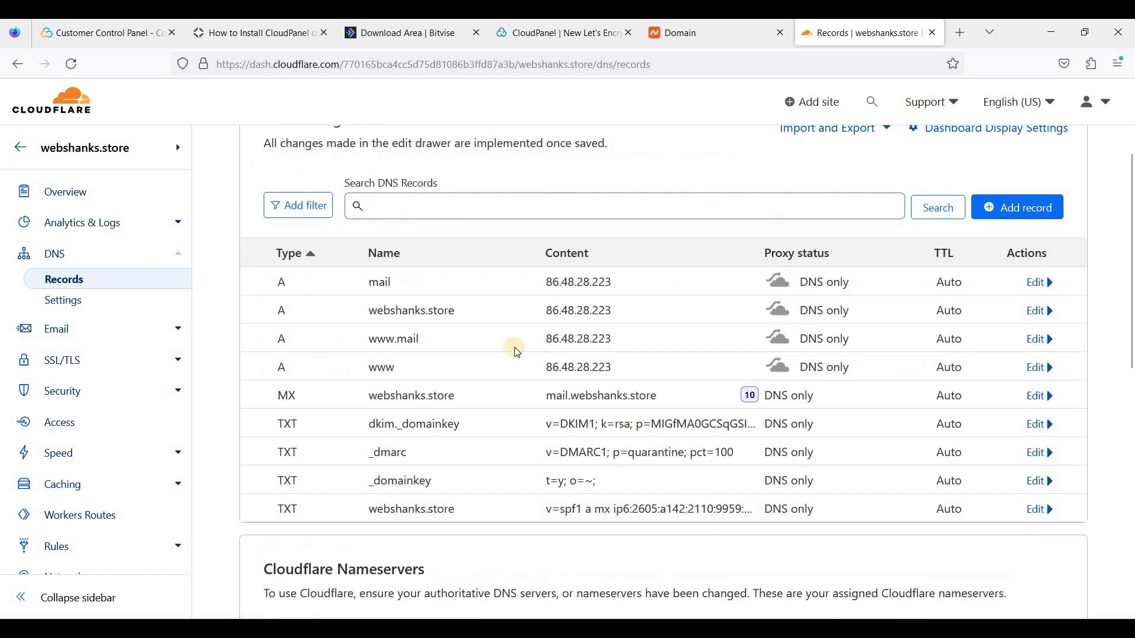
{"action": "scroll", "coordinate": [577, 384], "scroll_direction": "up", "scroll_amount": 2}
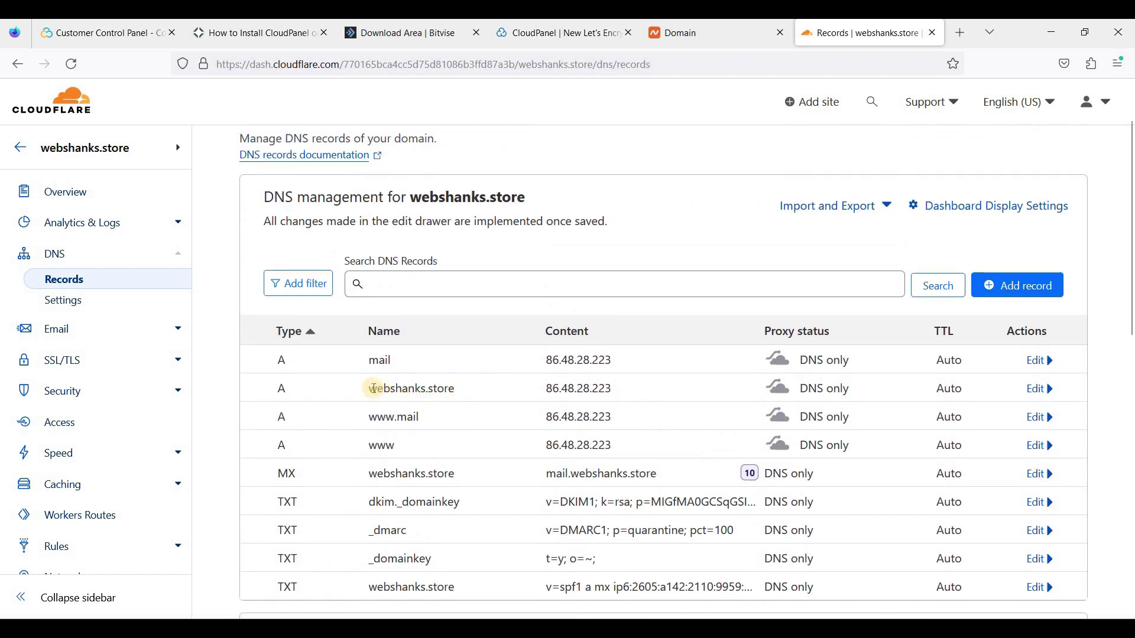
Review the root and www A records against CloudPanel's certificate page
{"action": "triple_click", "coordinate": [449, 389]}
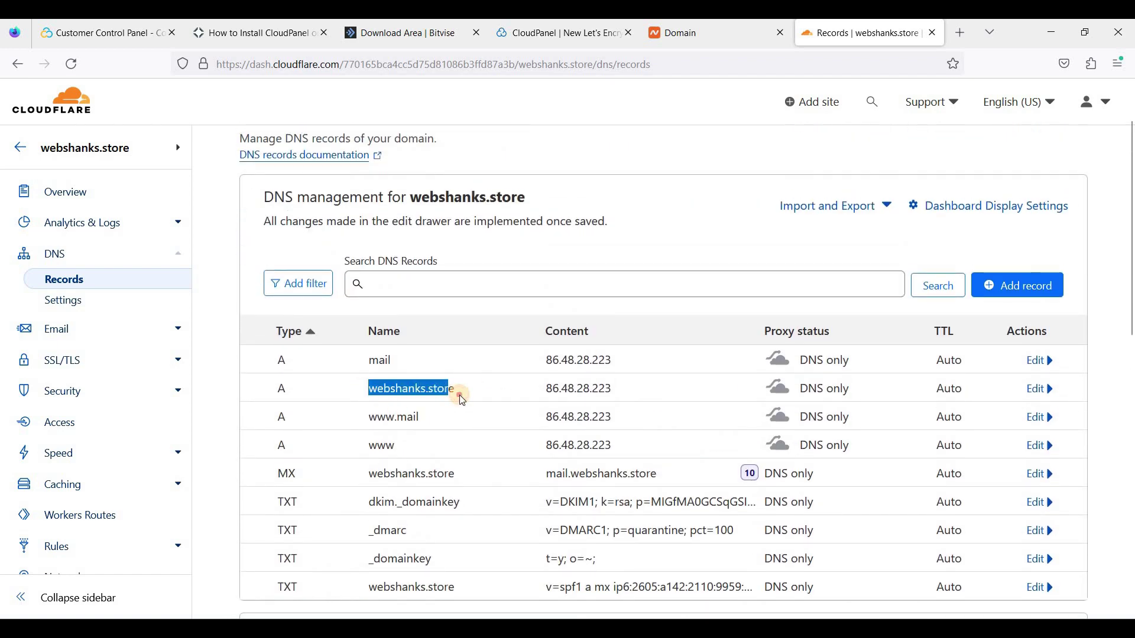
{"action": "left_click", "coordinate": [551, 38]}
{"action": "left_click", "coordinate": [856, 34]}
{"action": "left_click_drag", "start_coordinate": [369, 445], "coordinate": [462, 443]}
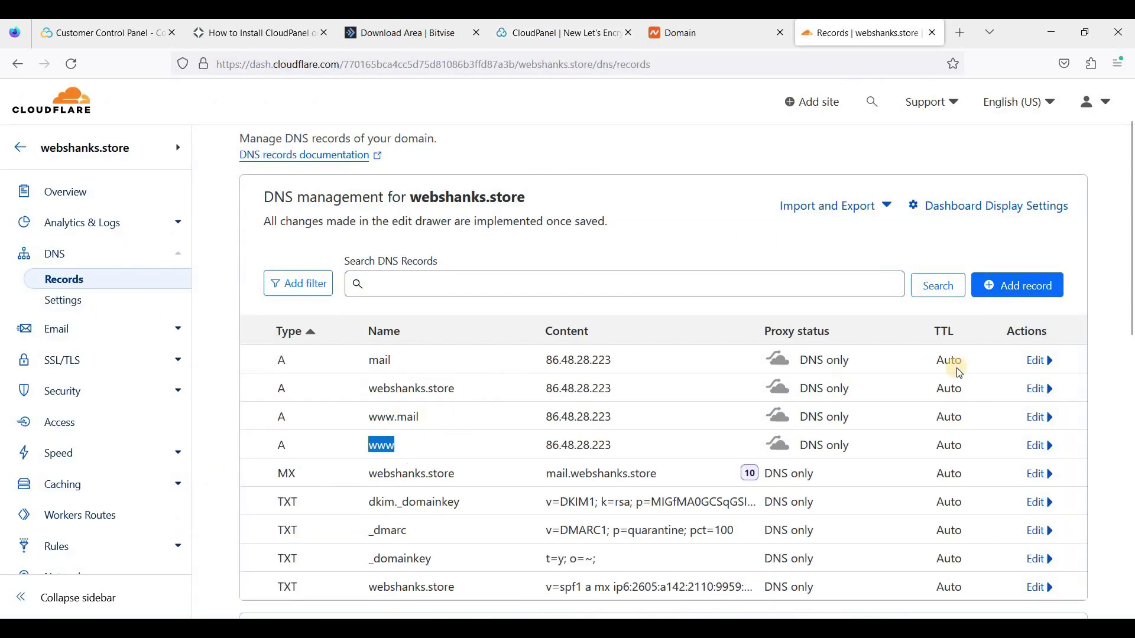
Add a proxied A record named @ pointing to 86.48.28.223
{"action": "left_click", "coordinate": [1009, 287]}
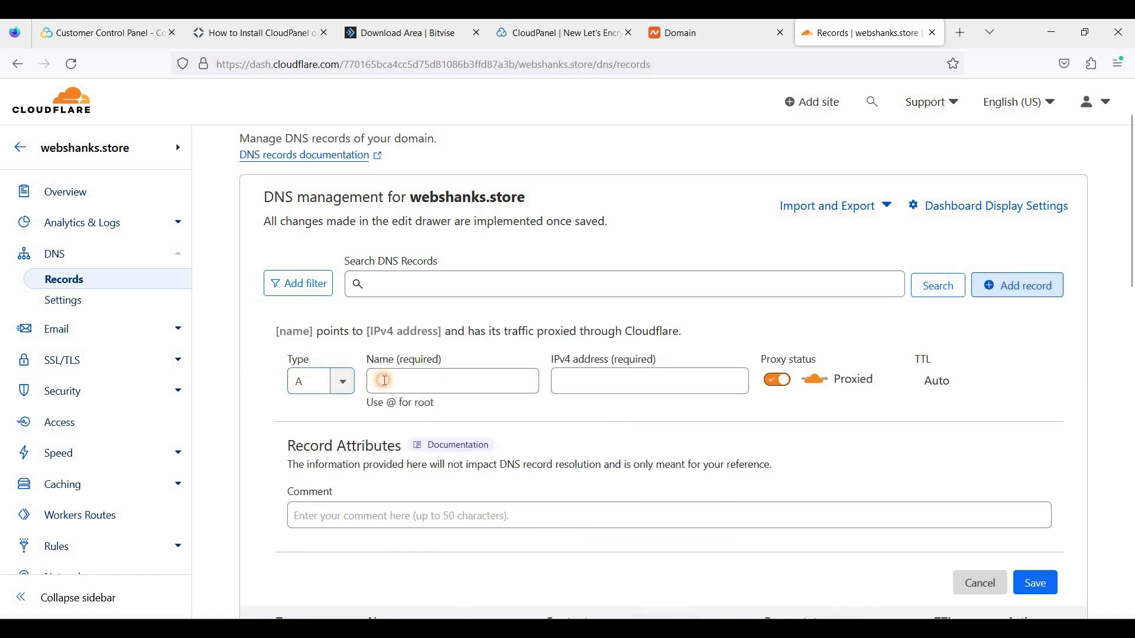
{"action": "left_click", "coordinate": [385, 381]}
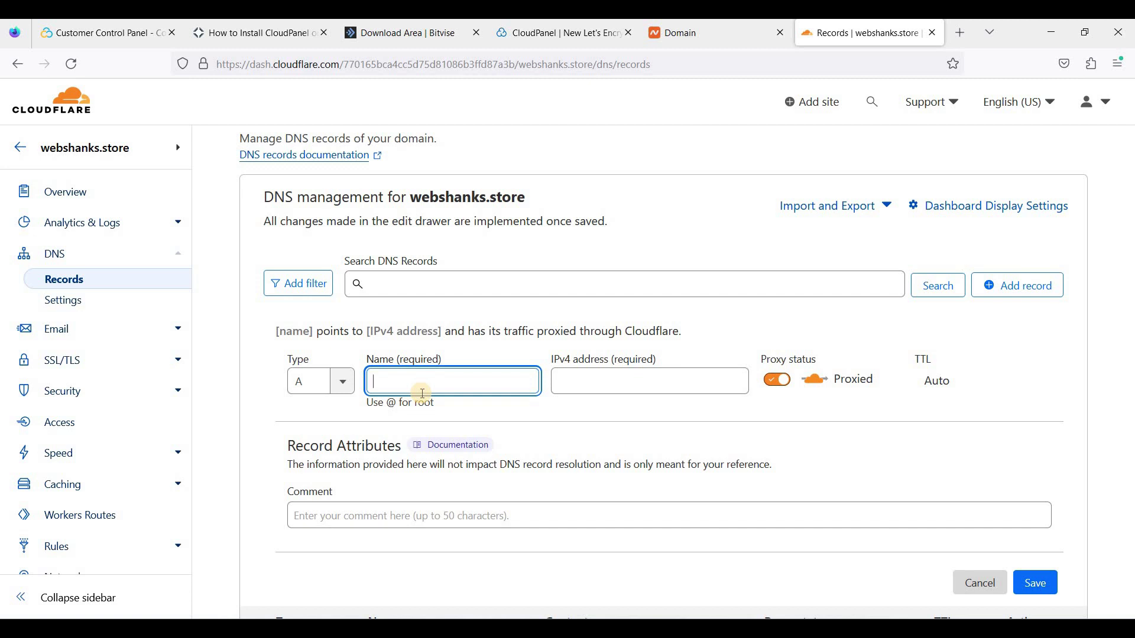
{"action": "type", "text": "www"}
{"action": "key", "text": "BackSpace"}
{"action": "key", "text": "BackSpace"}
{"action": "key", "text": "BackSpace"}
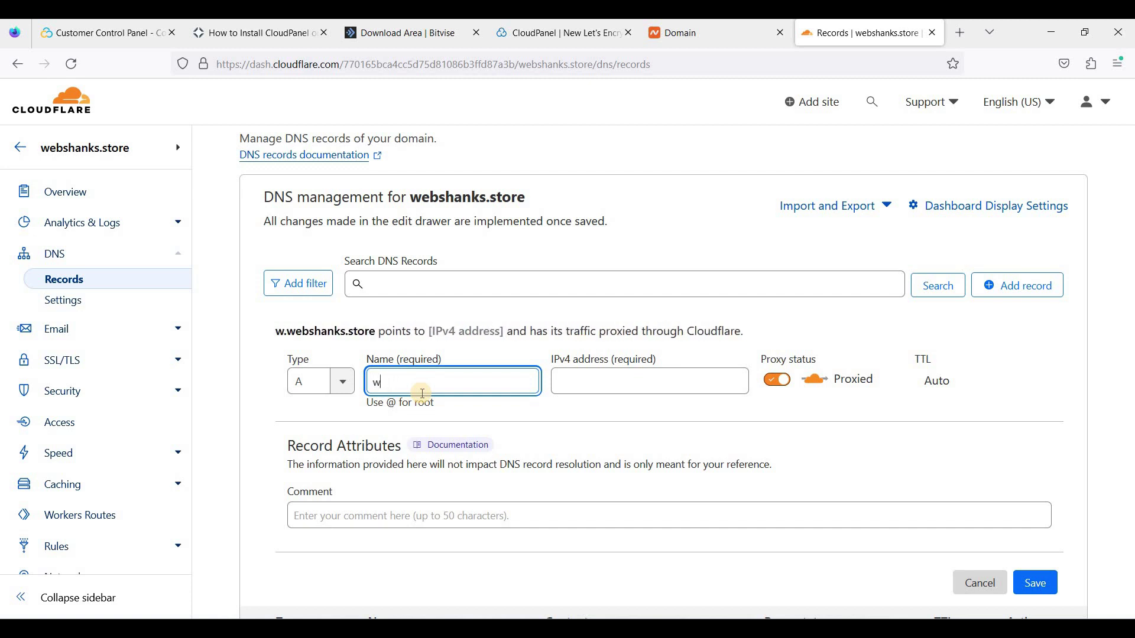
{"action": "type", "text": "@"}
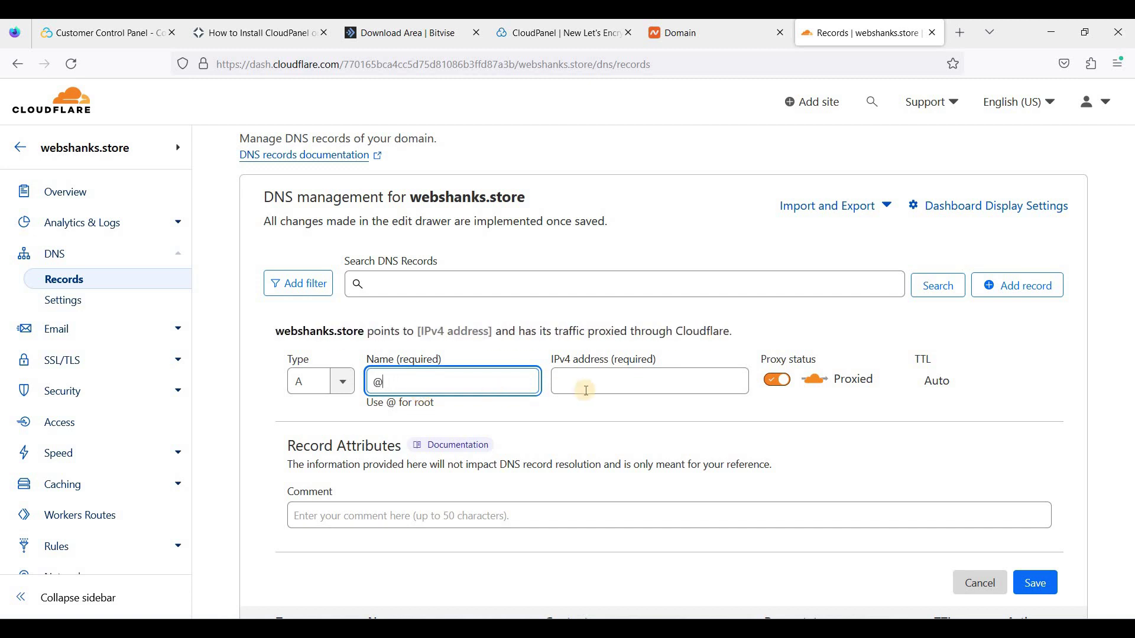
{"action": "left_click", "coordinate": [615, 394]}
{"action": "left_click", "coordinate": [618, 404]}
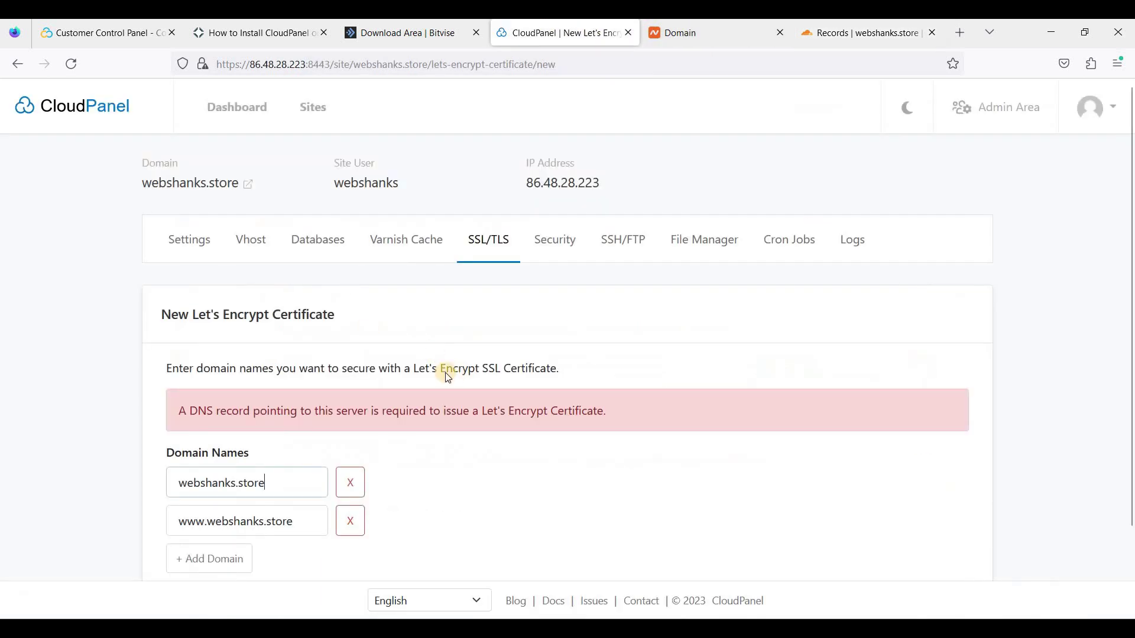
{"action": "scroll", "coordinate": [866, 504], "scroll_direction": "down", "scroll_amount": 2}
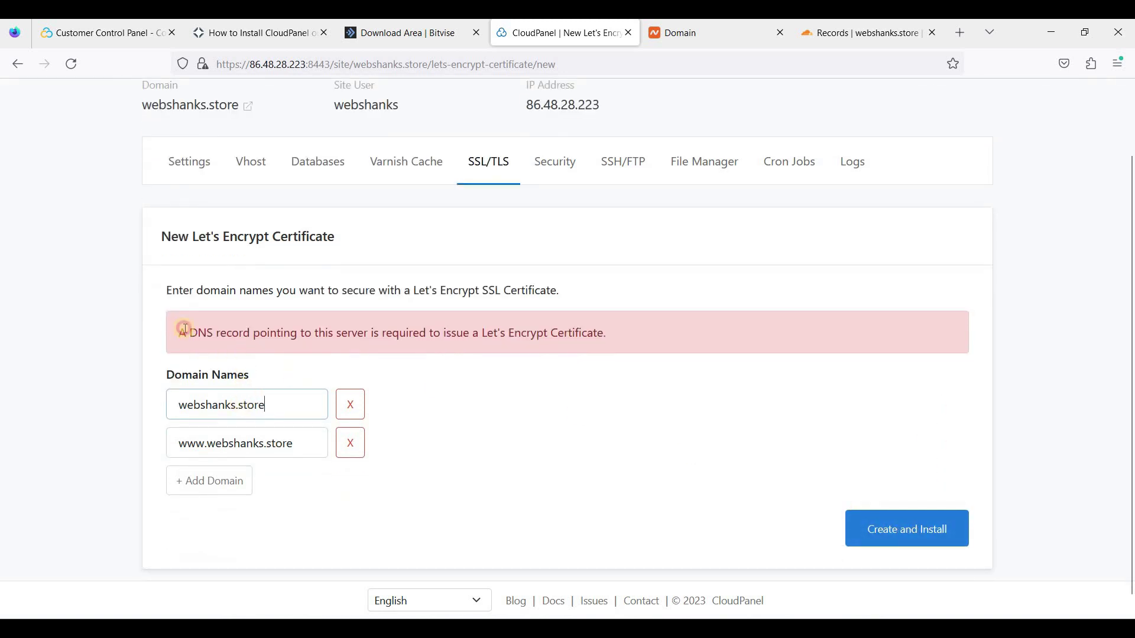
{"action": "left_click_drag", "start_coordinate": [185, 329], "coordinate": [214, 331]}
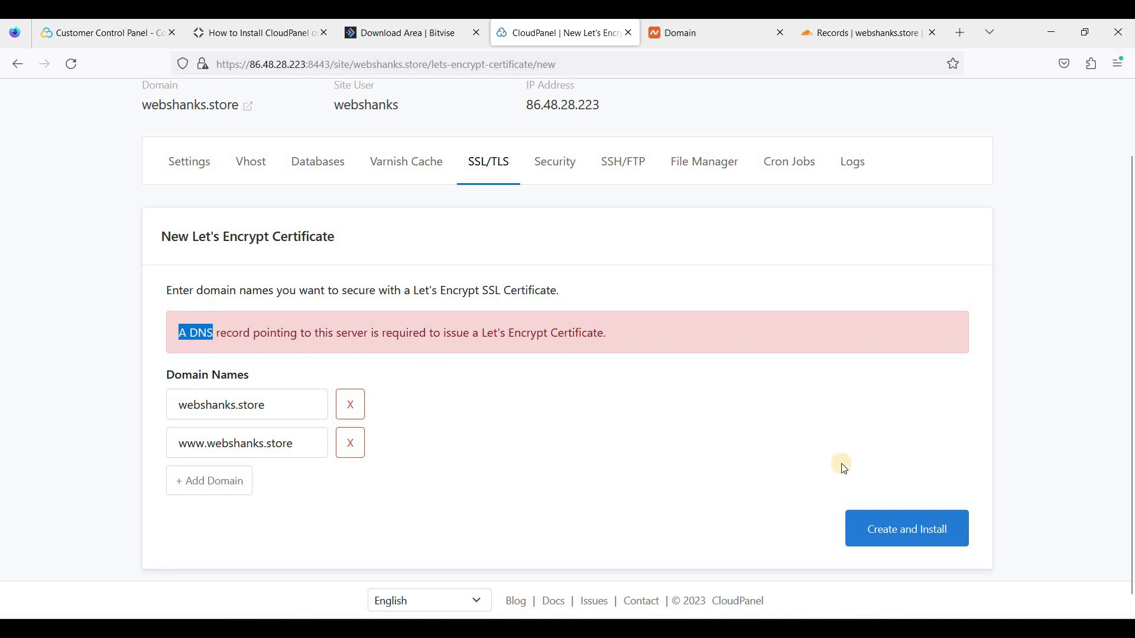
{"action": "left_click", "coordinate": [902, 532]}
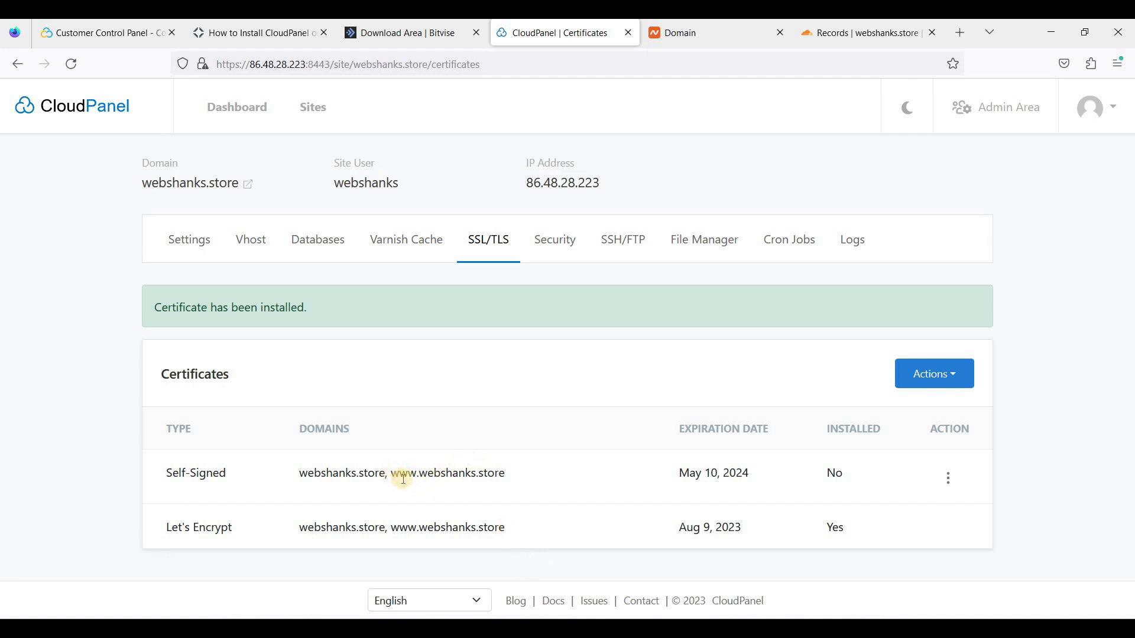
{"action": "left_click_drag", "start_coordinate": [390, 473], "coordinate": [509, 473]}
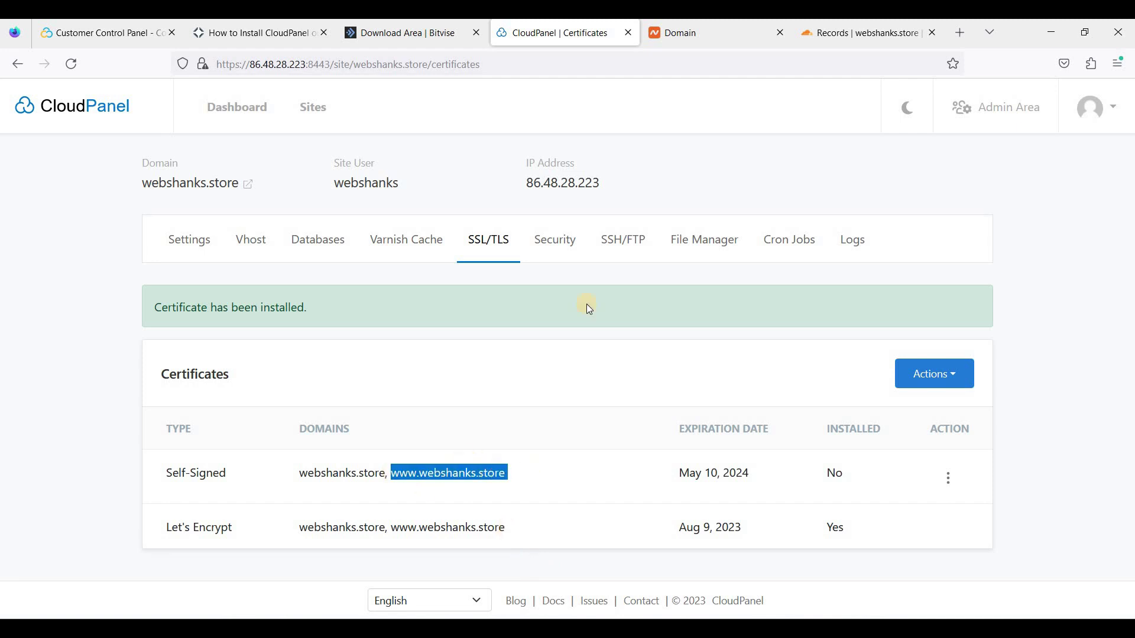
{"action": "right_click", "coordinate": [587, 309]}
{"action": "left_click", "coordinate": [553, 175]}
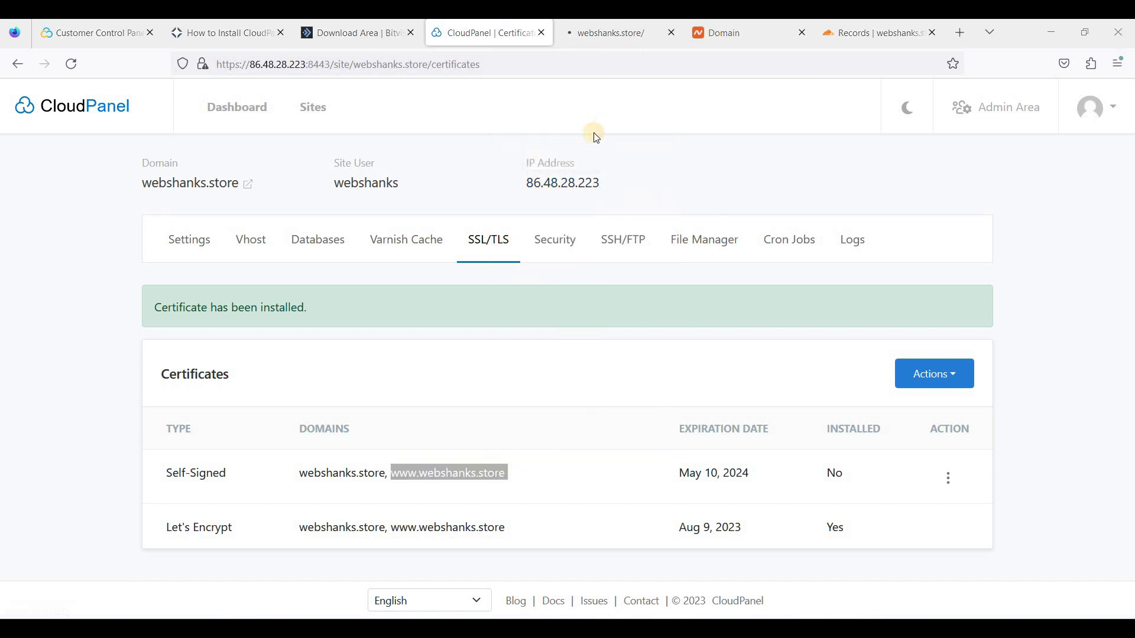
{"action": "left_click", "coordinate": [587, 35]}
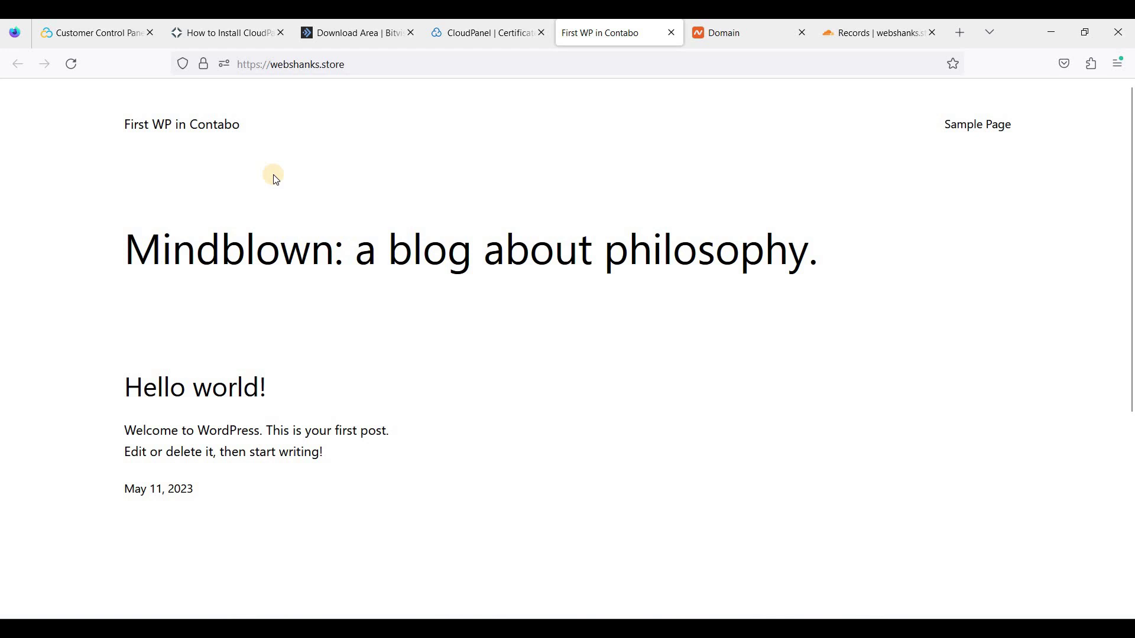
{"action": "left_click", "coordinate": [483, 37]}
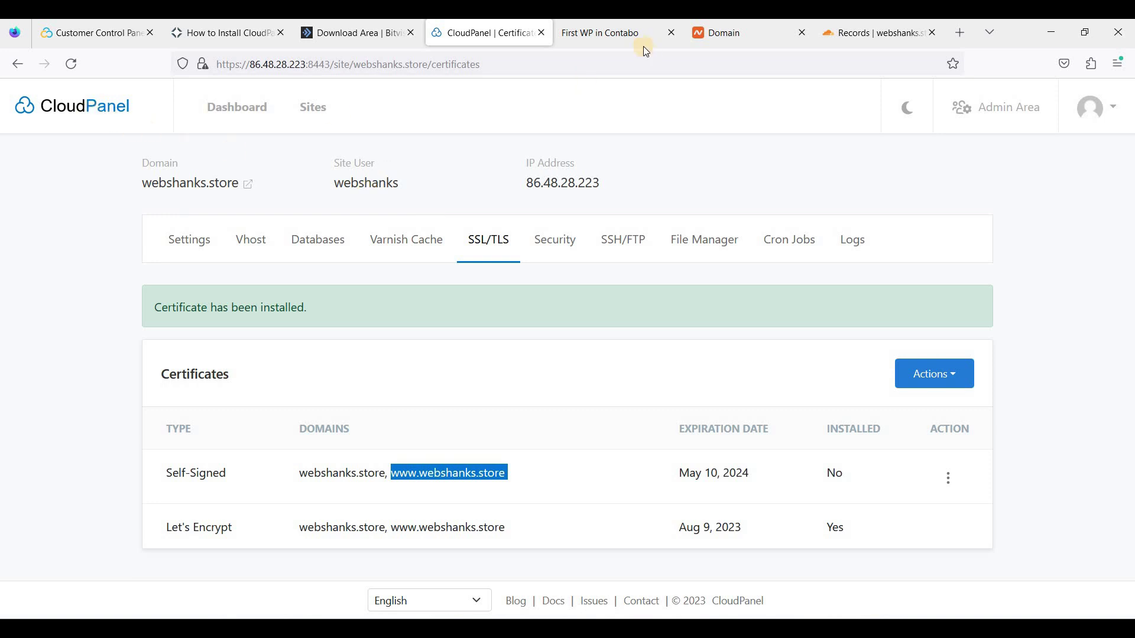
{"action": "left_click", "coordinate": [552, 36]}
{"action": "key", "text": "ctrl+shift+Tab"}
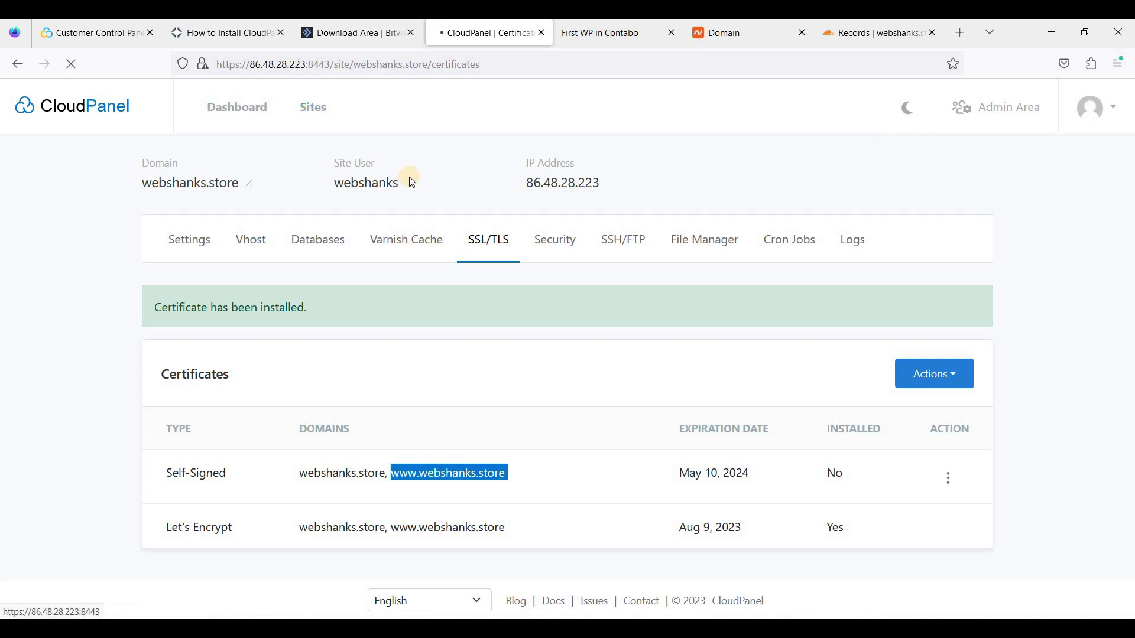
Start a new WordPress site with the domain nexwptest.cyou
{"action": "left_click", "coordinate": [915, 185]}
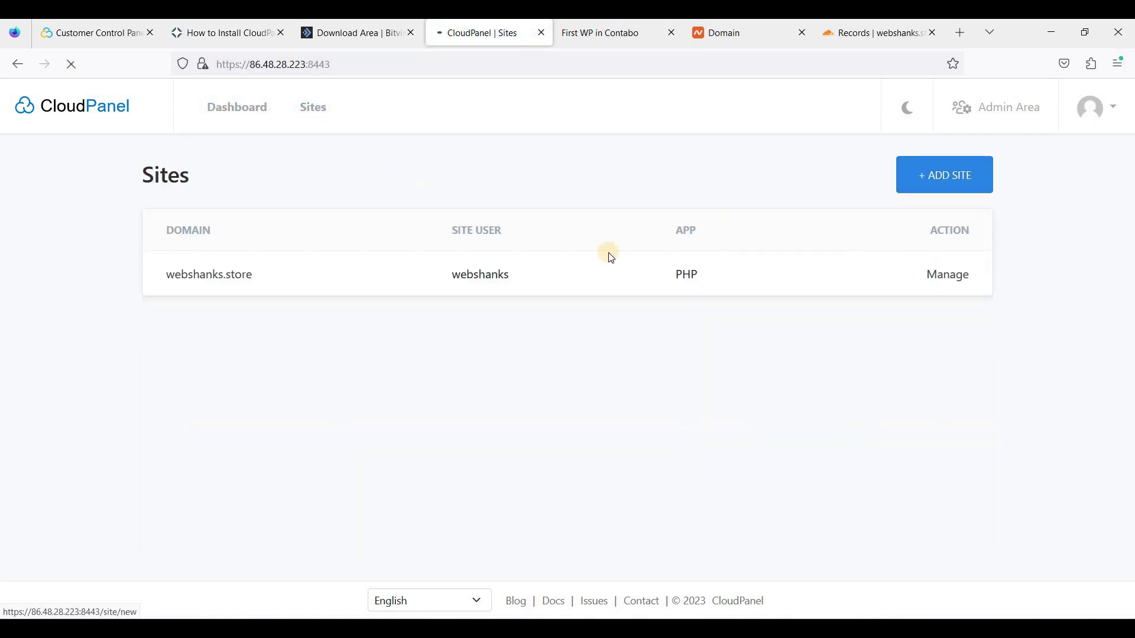
{"action": "left_click", "coordinate": [413, 362]}
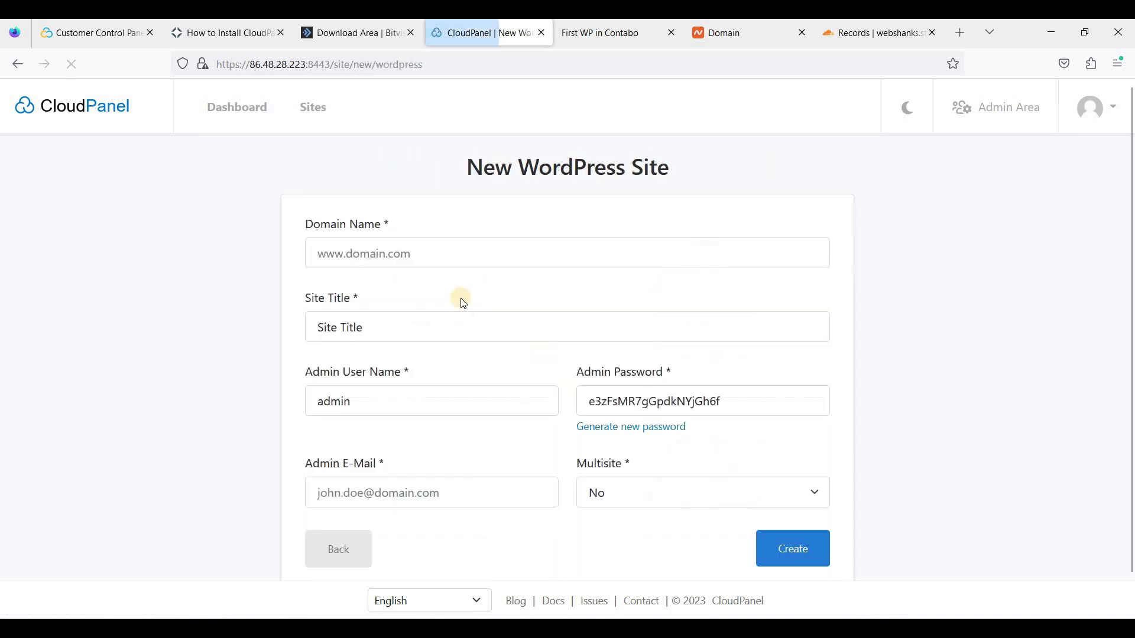
{"action": "left_click", "coordinate": [402, 253]}
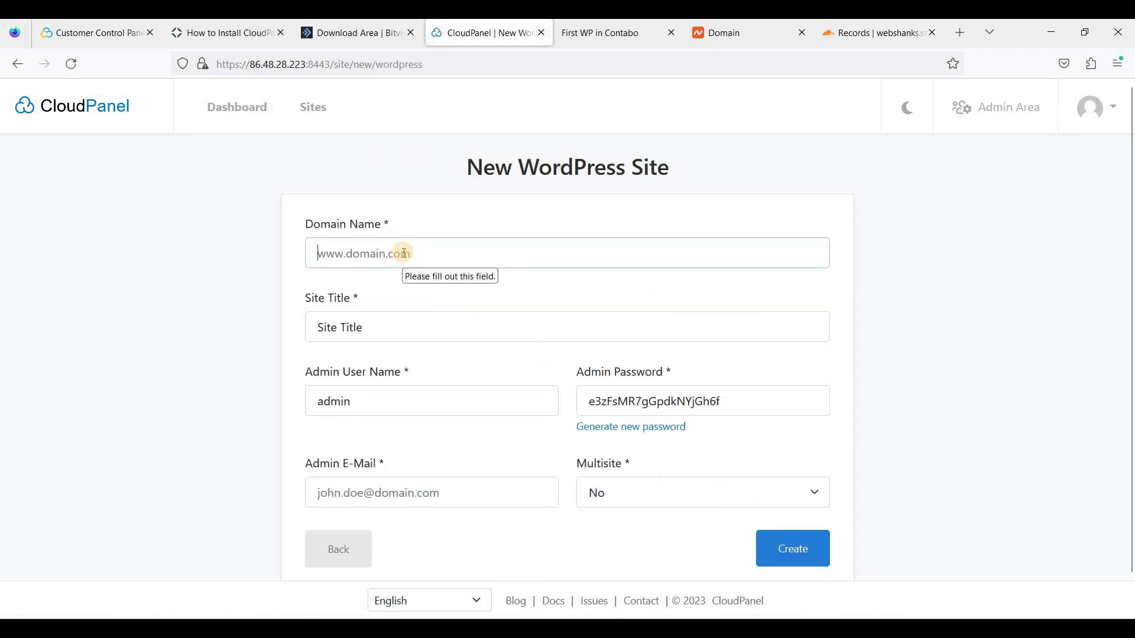
{"action": "type", "text": "ne"}
{"action": "key", "text": "Down"}
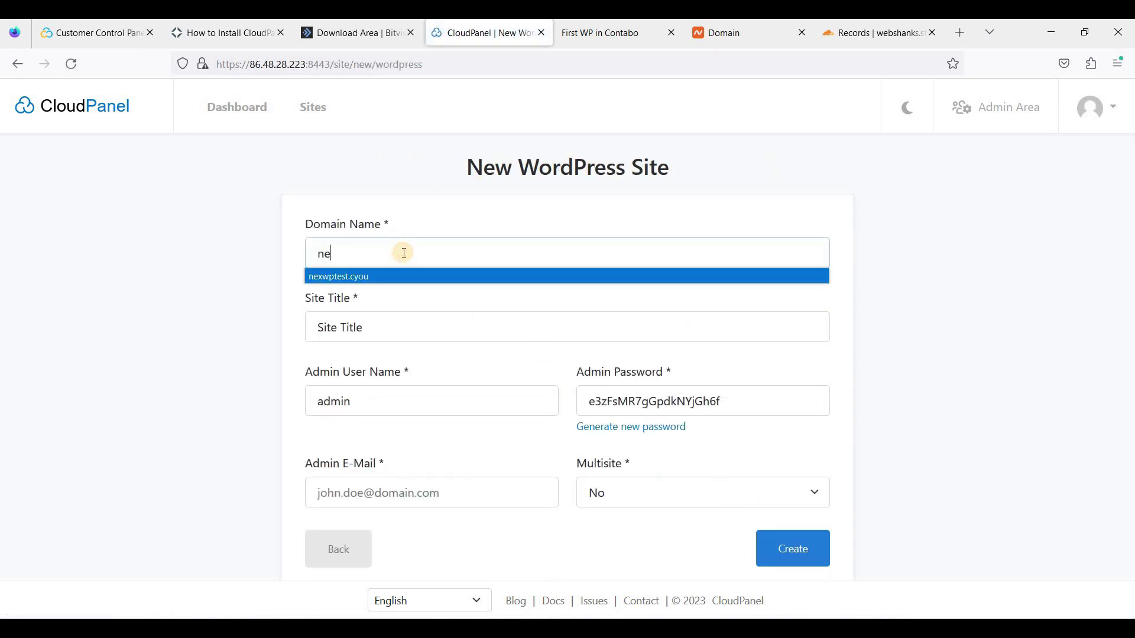
{"action": "key", "text": "Return"}
Title the site '2nd WP in Contabo' and create it
{"action": "left_click", "coordinate": [400, 313]}
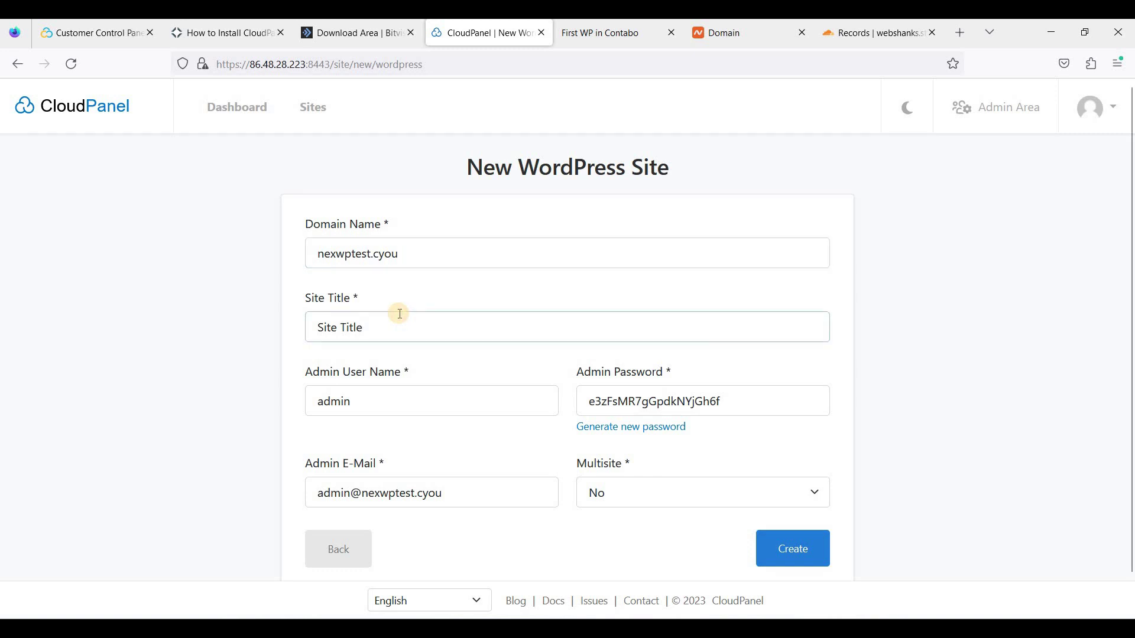
{"action": "key", "text": "ctrl+a"}
{"action": "type", "text": "2nd"}
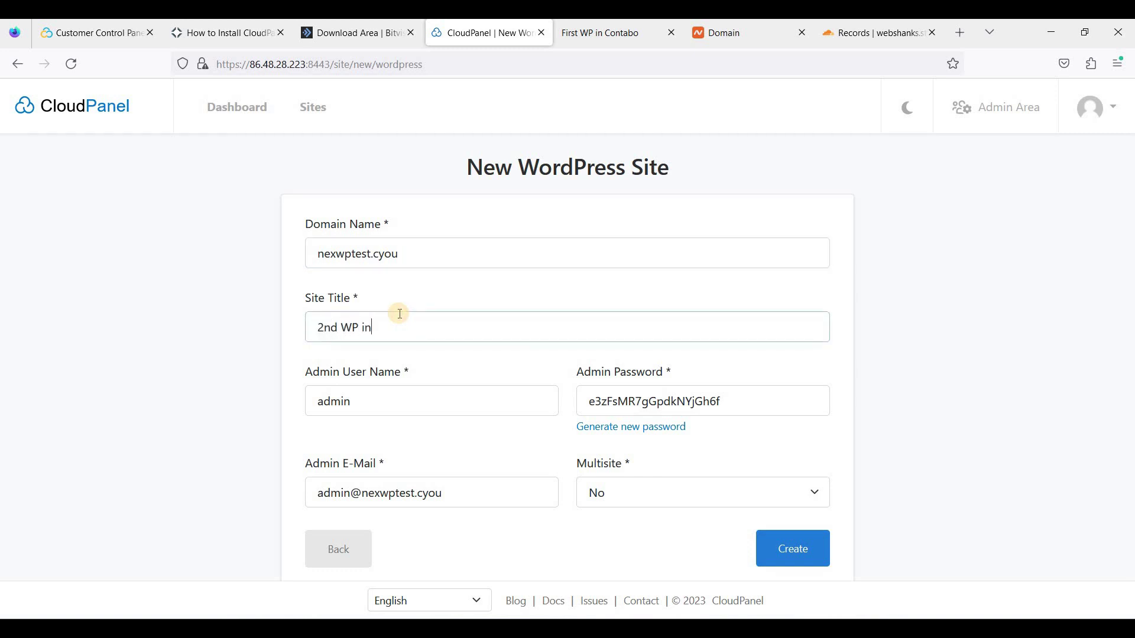
{"action": "type", "text": " WP in Contabo"}
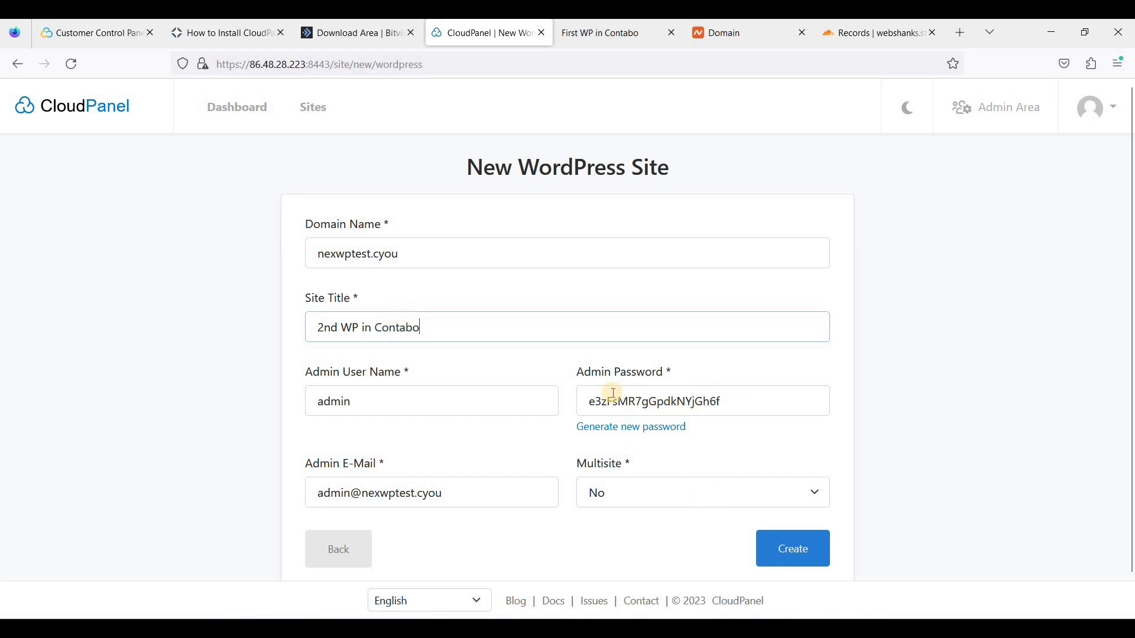
{"action": "scroll", "coordinate": [686, 476], "scroll_direction": "down", "scroll_amount": 1}
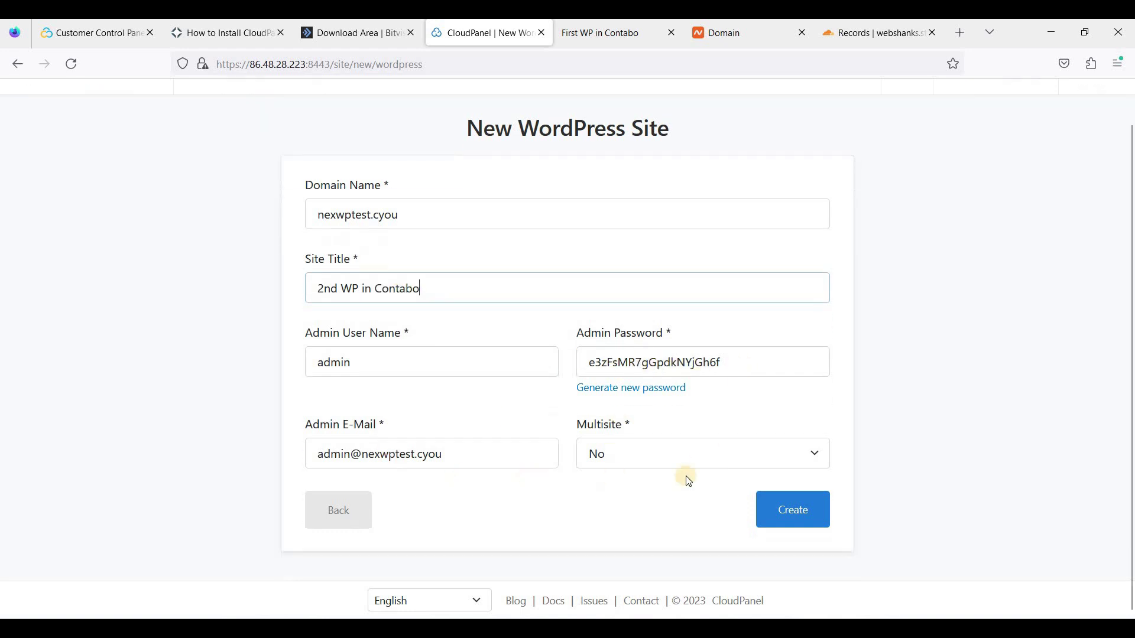
{"action": "left_click", "coordinate": [800, 518]}
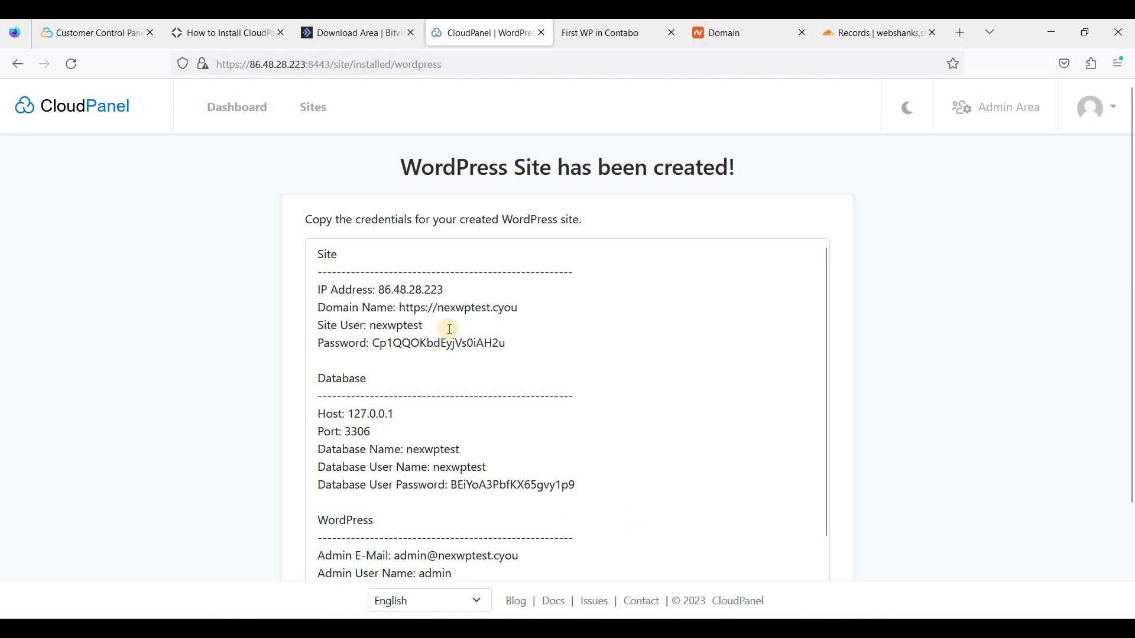
Select all of the new site's credentials
{"action": "left_click", "coordinate": [455, 332]}
{"action": "scroll", "coordinate": [461, 339], "scroll_direction": "down", "scroll_amount": 1}
{"action": "key", "text": "ctrl+a"}
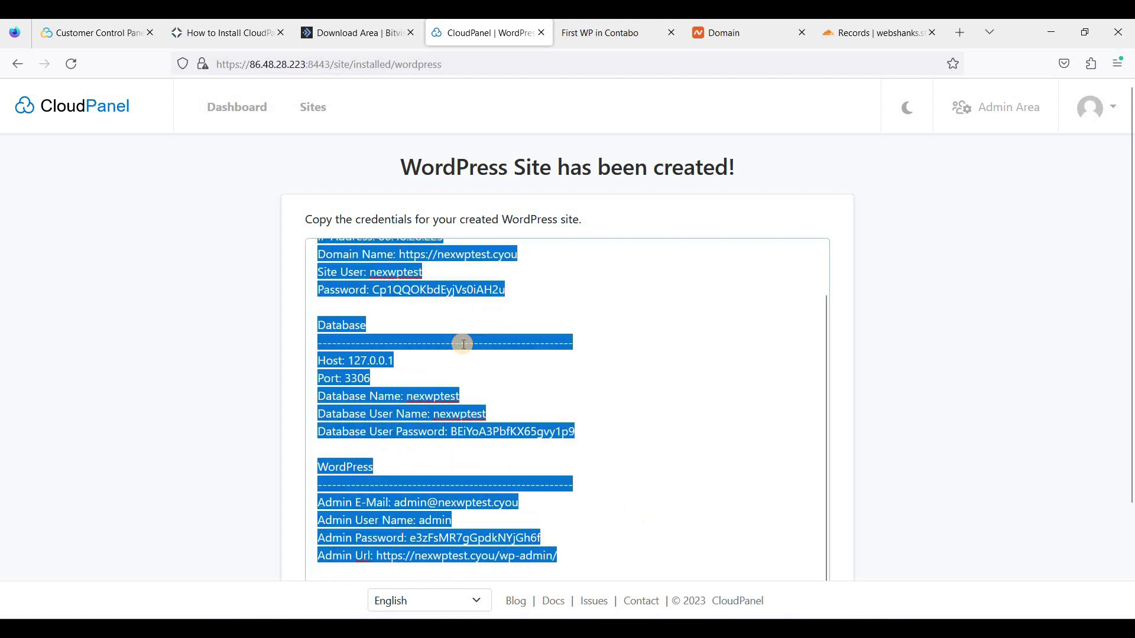
{"action": "scroll", "coordinate": [434, 352], "scroll_direction": "down", "scroll_amount": 3}
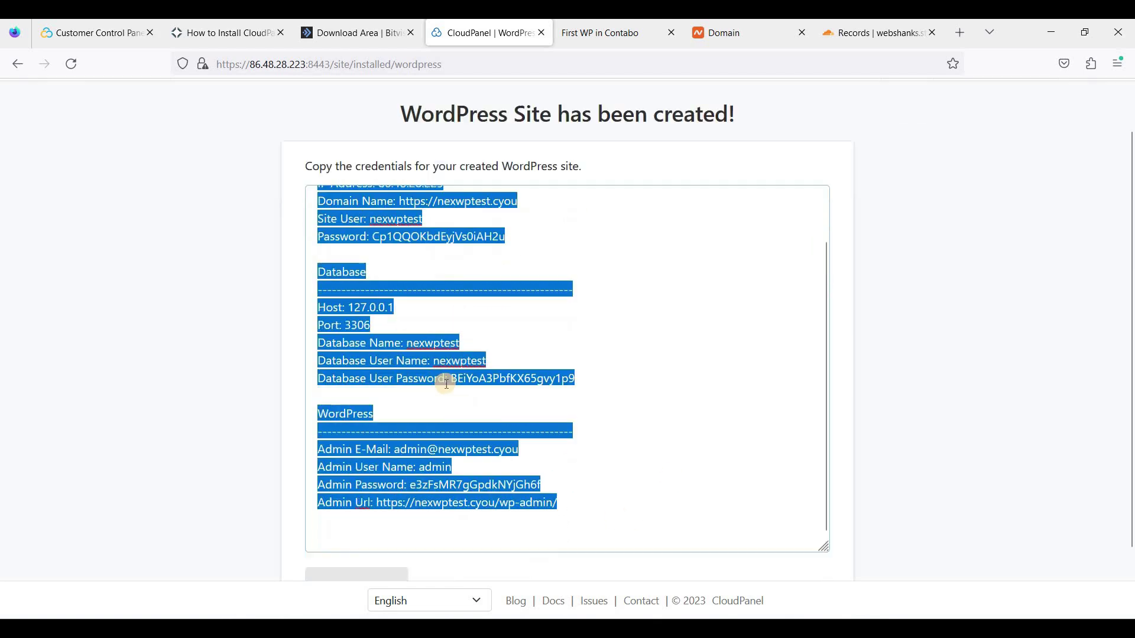
{"action": "scroll", "coordinate": [370, 355], "scroll_direction": "up", "scroll_amount": 5}
{"action": "scroll", "coordinate": [370, 355], "scroll_direction": "down", "scroll_amount": 5}
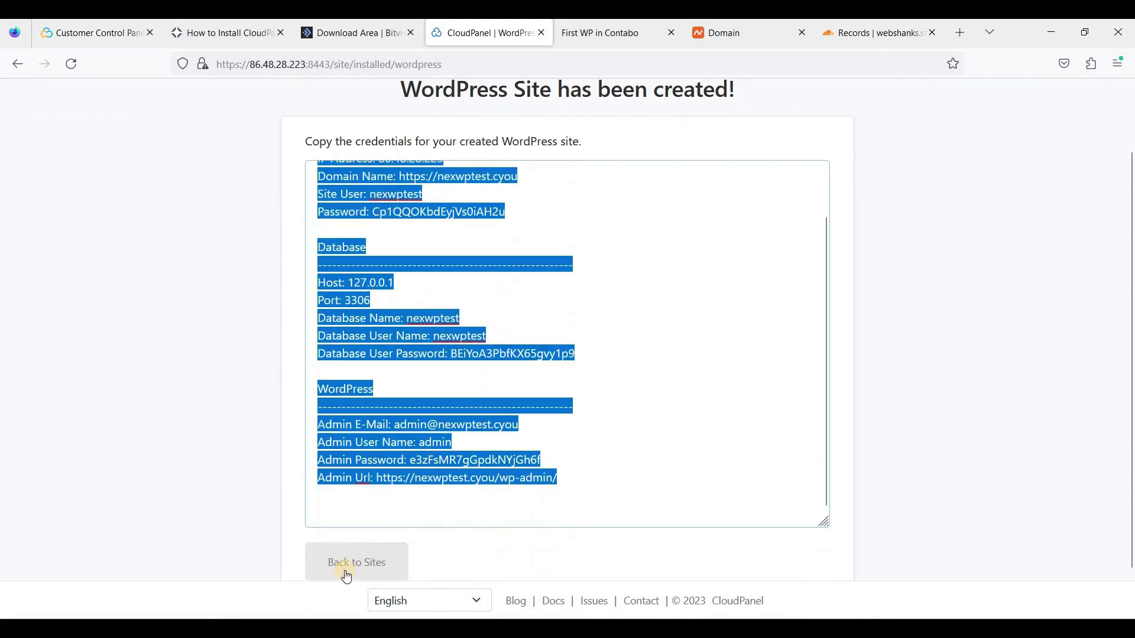
{"action": "left_click", "coordinate": [368, 572]}
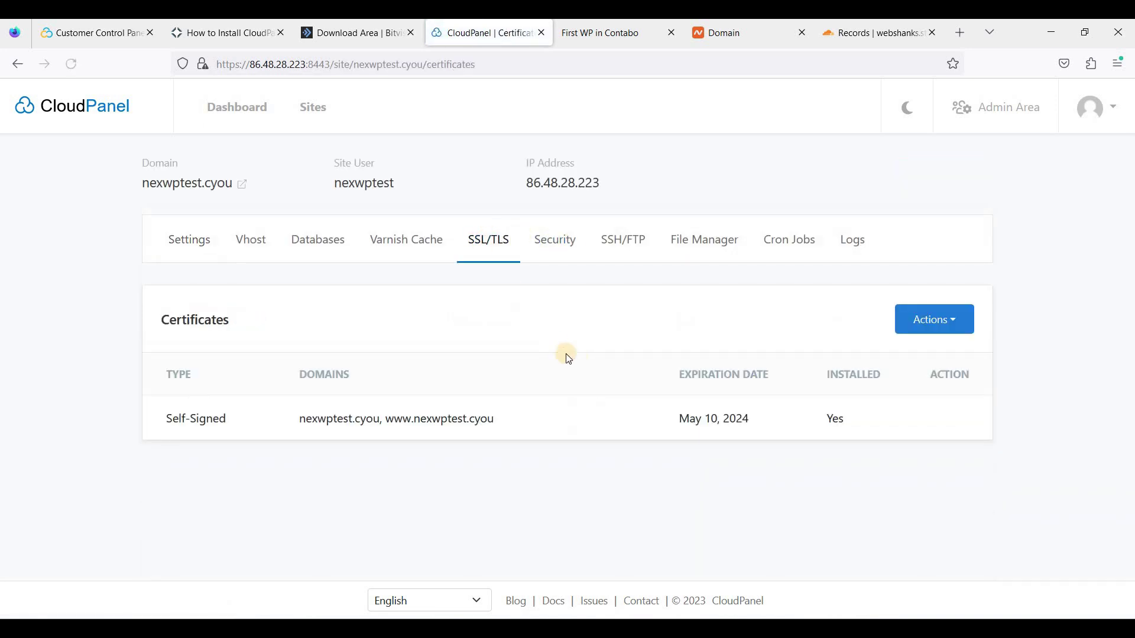
{"action": "left_click", "coordinate": [962, 321]}
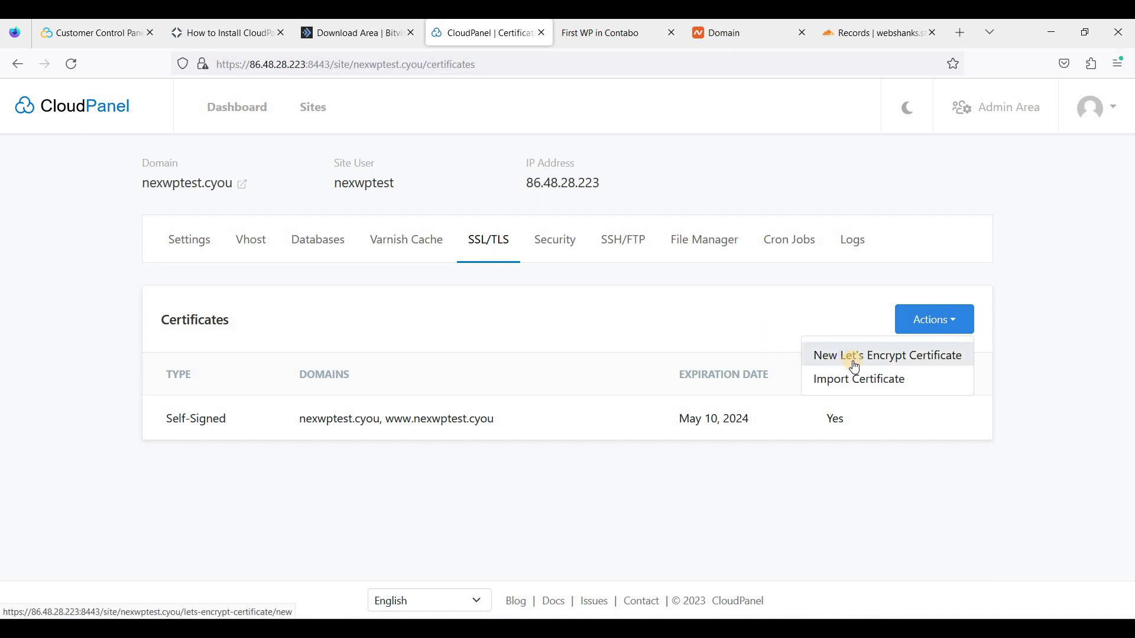
{"action": "left_click", "coordinate": [860, 361]}
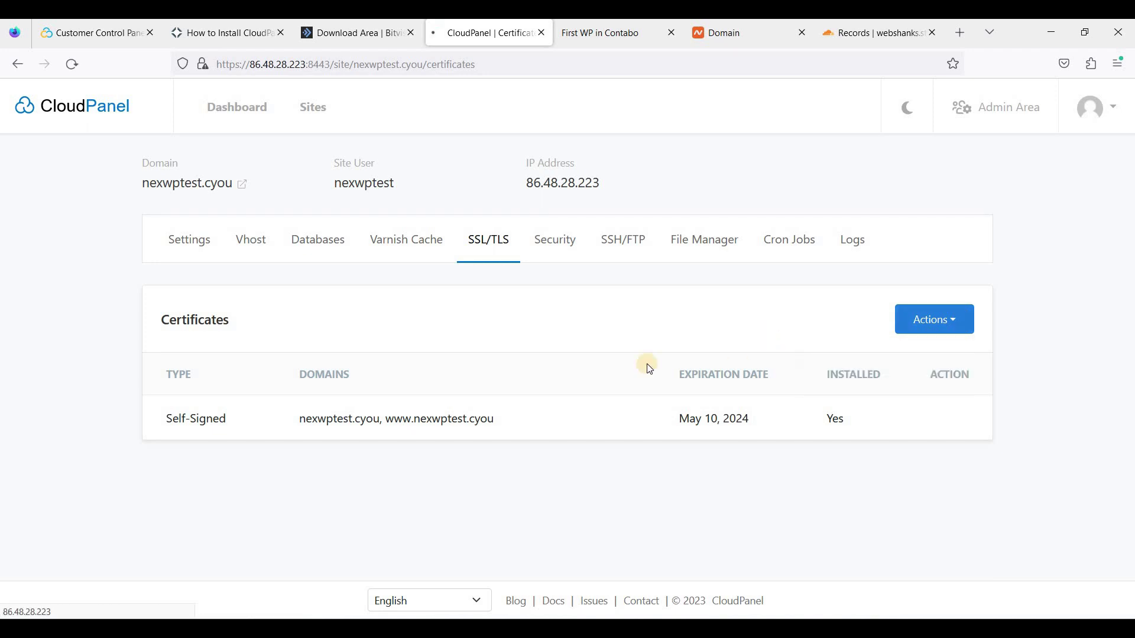
{"action": "scroll", "coordinate": [709, 160], "scroll_direction": "down", "scroll_amount": 2}
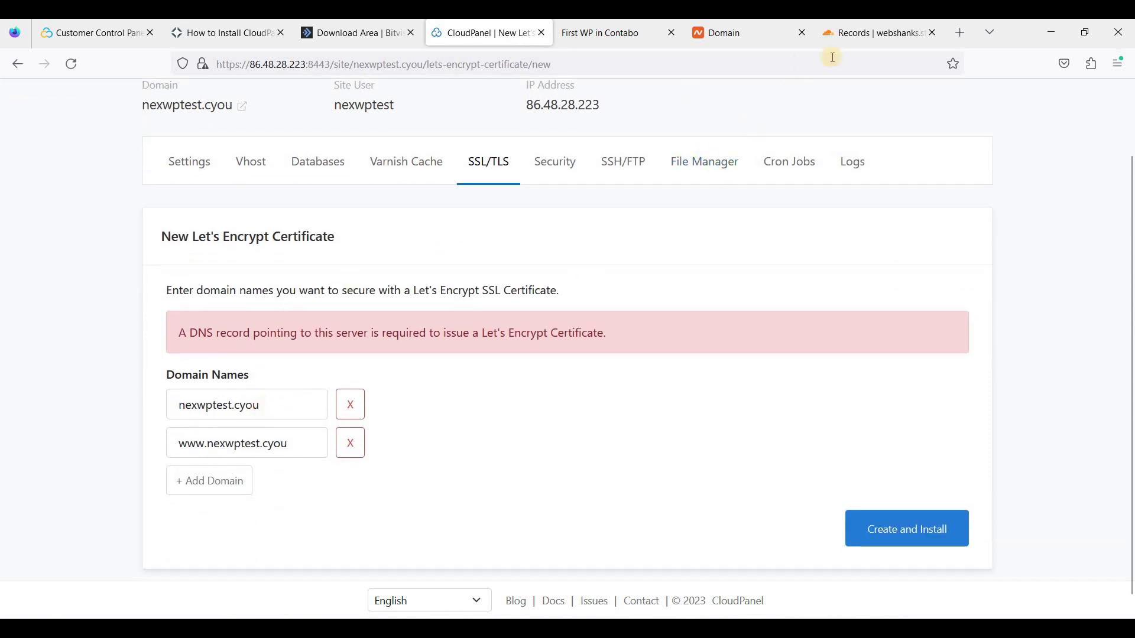
{"action": "left_click", "coordinate": [845, 36]}
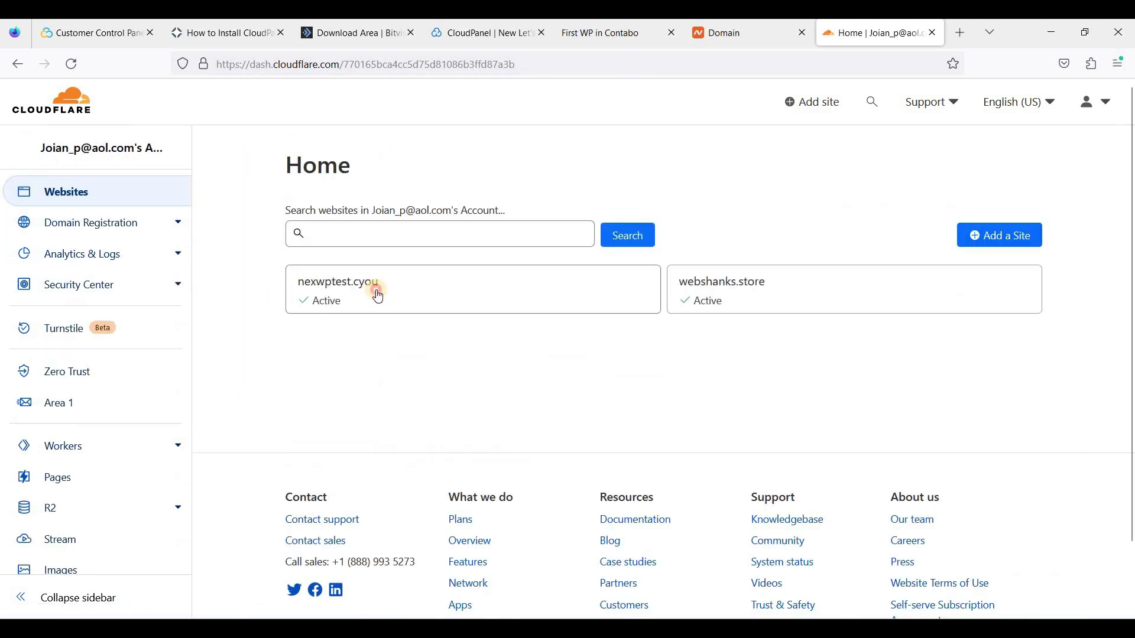
Verify the nexwptest.cyou root and www A records point to 86.48.28.223
{"action": "left_click", "coordinate": [378, 296]}
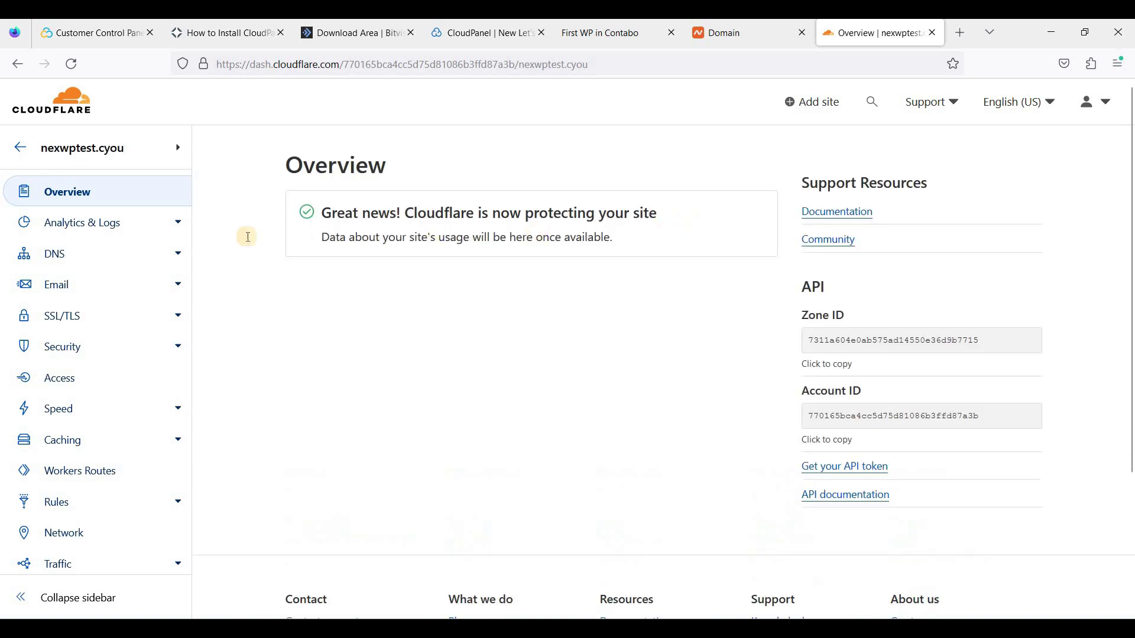
{"action": "left_click", "coordinate": [109, 273]}
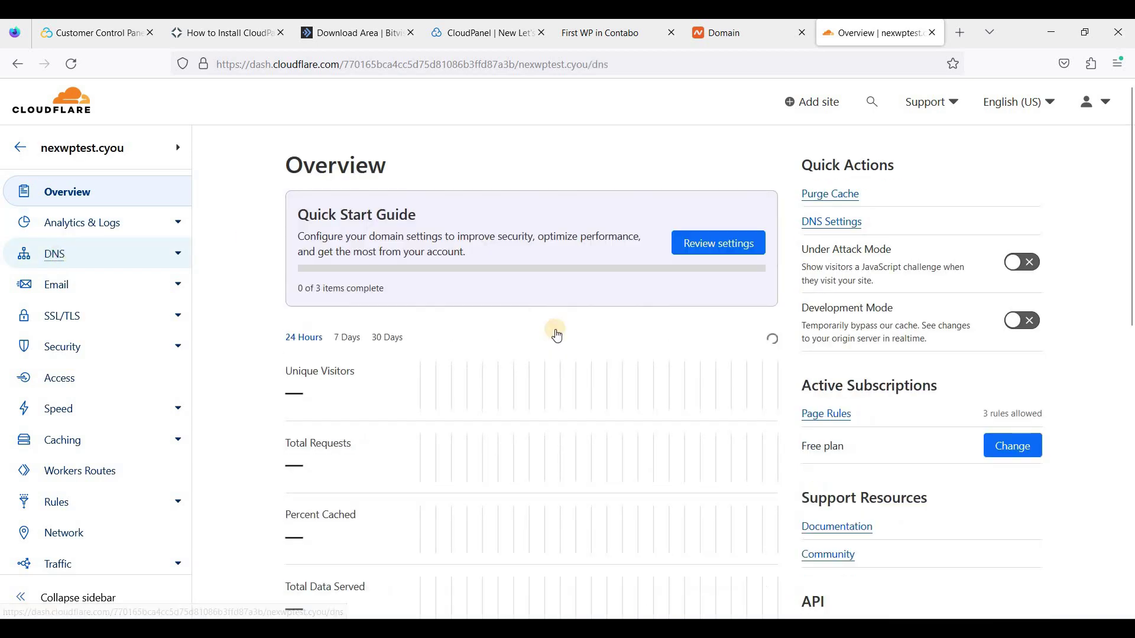
{"action": "scroll", "coordinate": [589, 346], "scroll_direction": "down", "scroll_amount": 2}
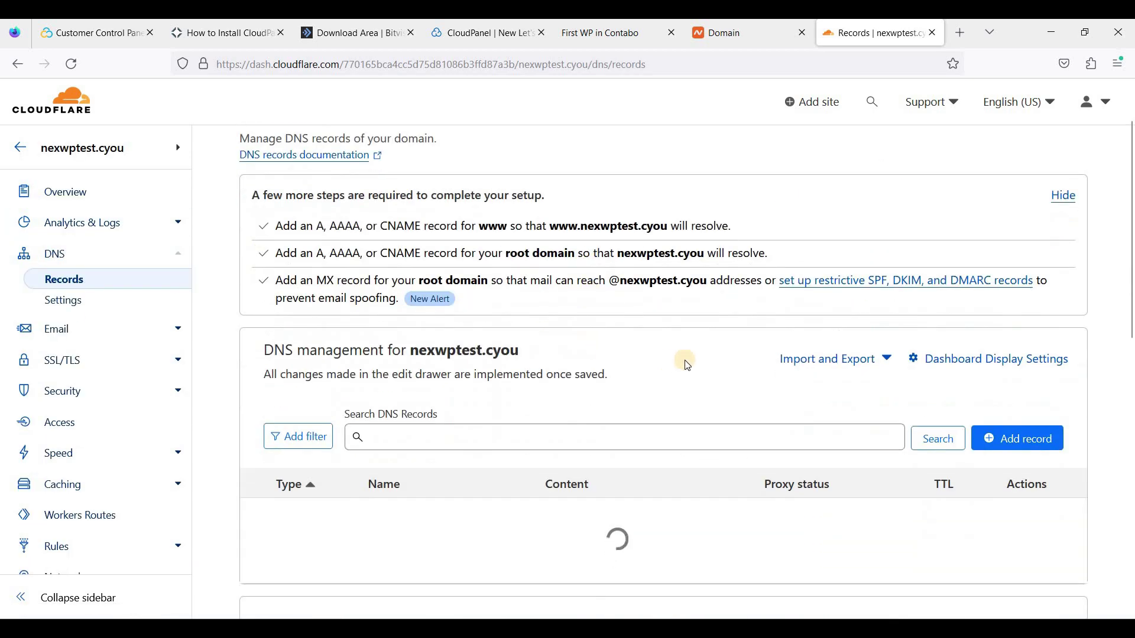
{"action": "scroll", "coordinate": [700, 358], "scroll_direction": "down", "scroll_amount": 4}
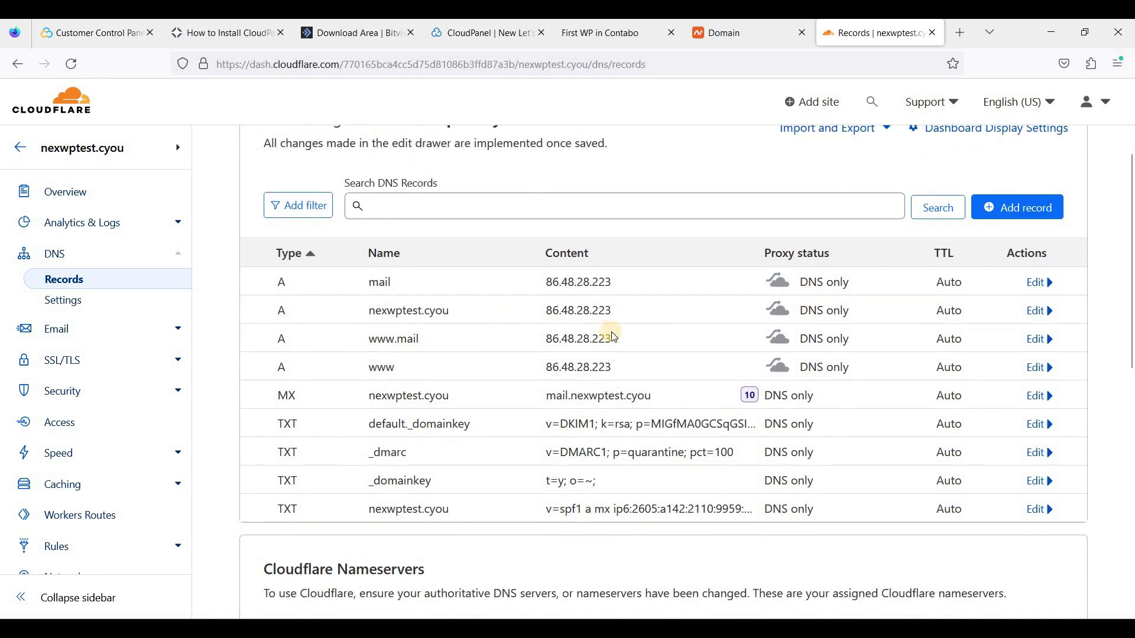
{"action": "triple_click", "coordinate": [442, 313]}
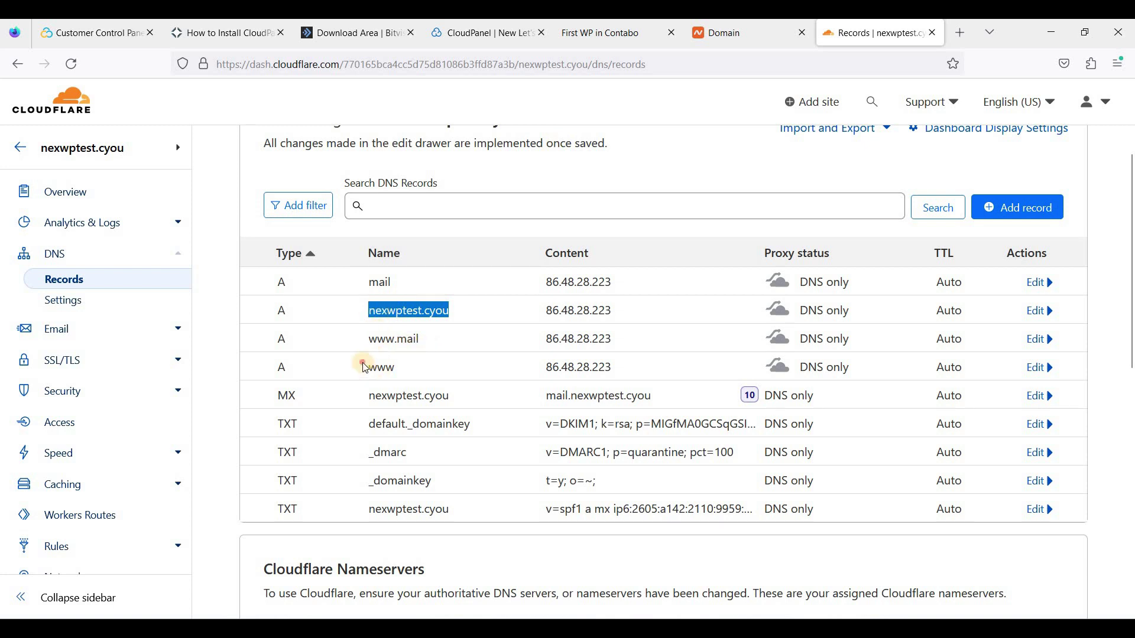
{"action": "double_click", "coordinate": [414, 367]}
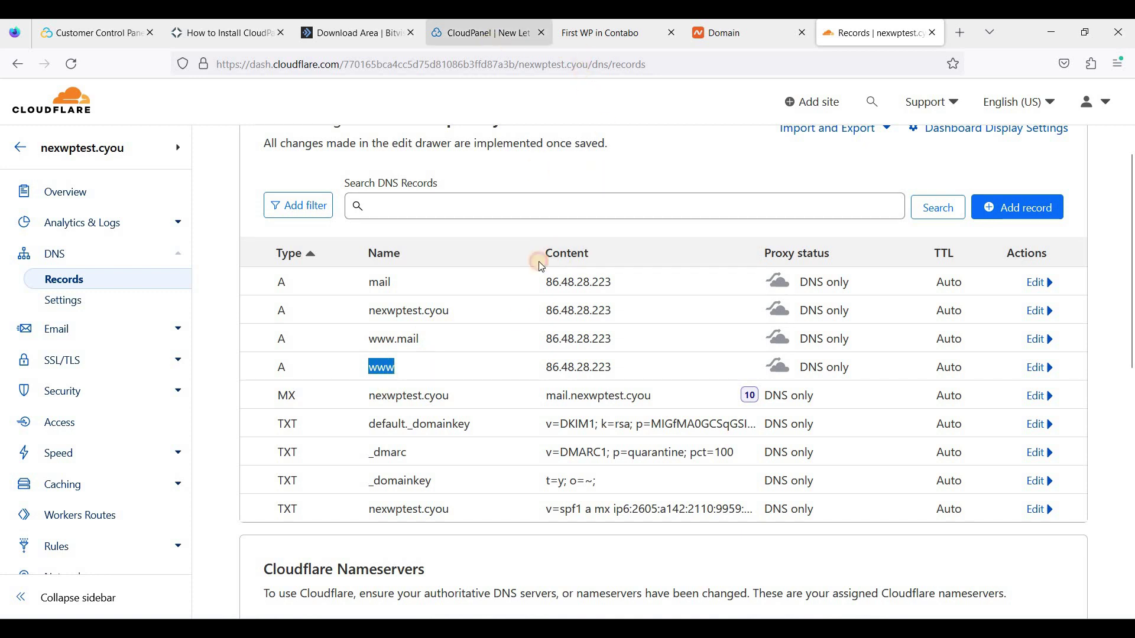
{"action": "left_click", "coordinate": [490, 33]}
{"action": "left_click", "coordinate": [865, 540]}
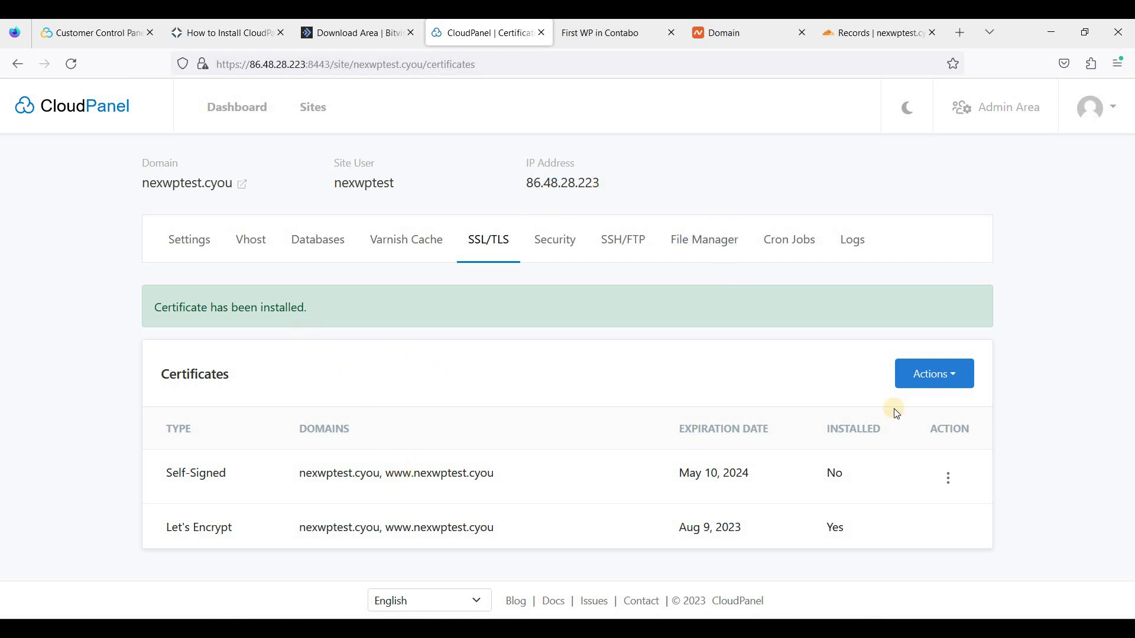
{"action": "left_click", "coordinate": [506, 475]}
{"action": "left_click_drag", "start_coordinate": [506, 475], "coordinate": [386, 473]}
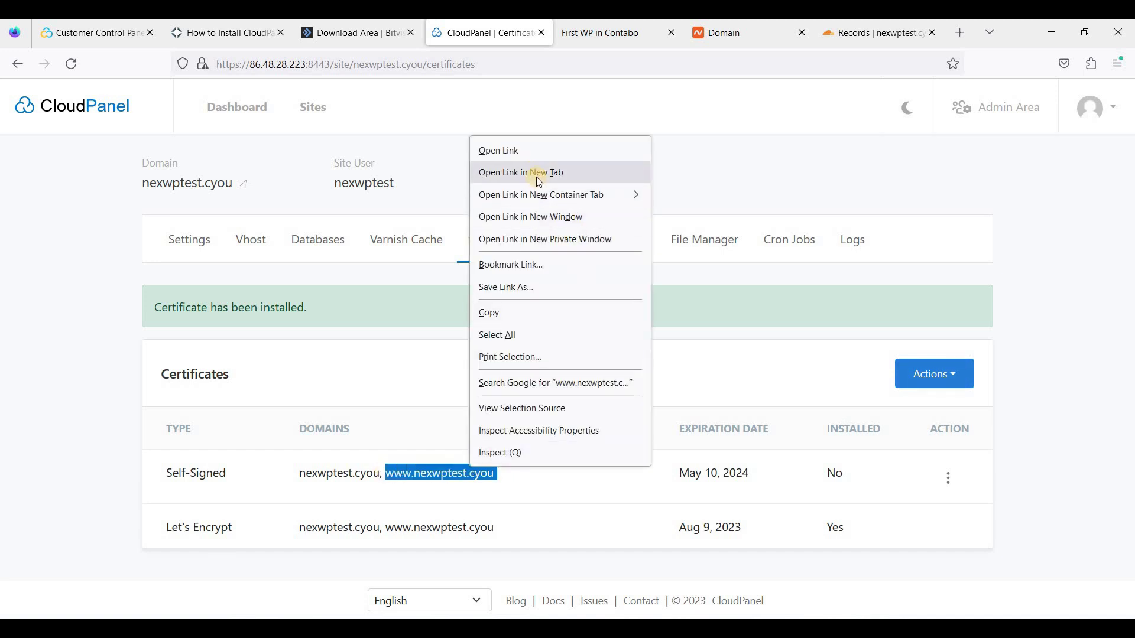
{"action": "left_click", "coordinate": [539, 173]}
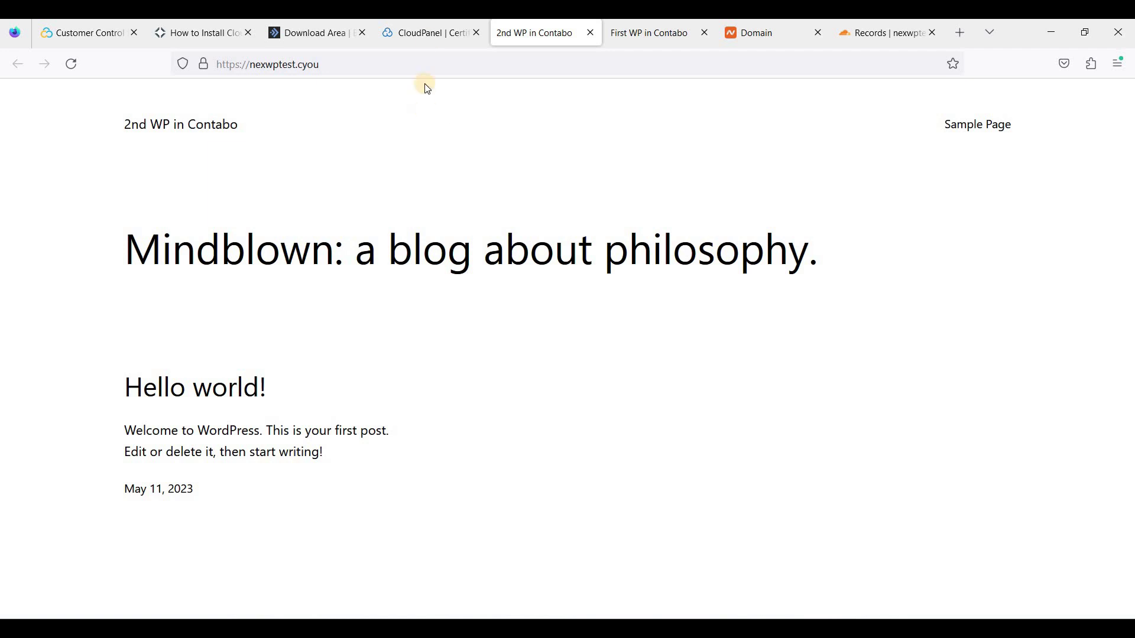
Switch between the webshanks.store and nexwptest.cyou tabs, confirming both load over HTTPS
{"action": "left_click", "coordinate": [428, 37]}
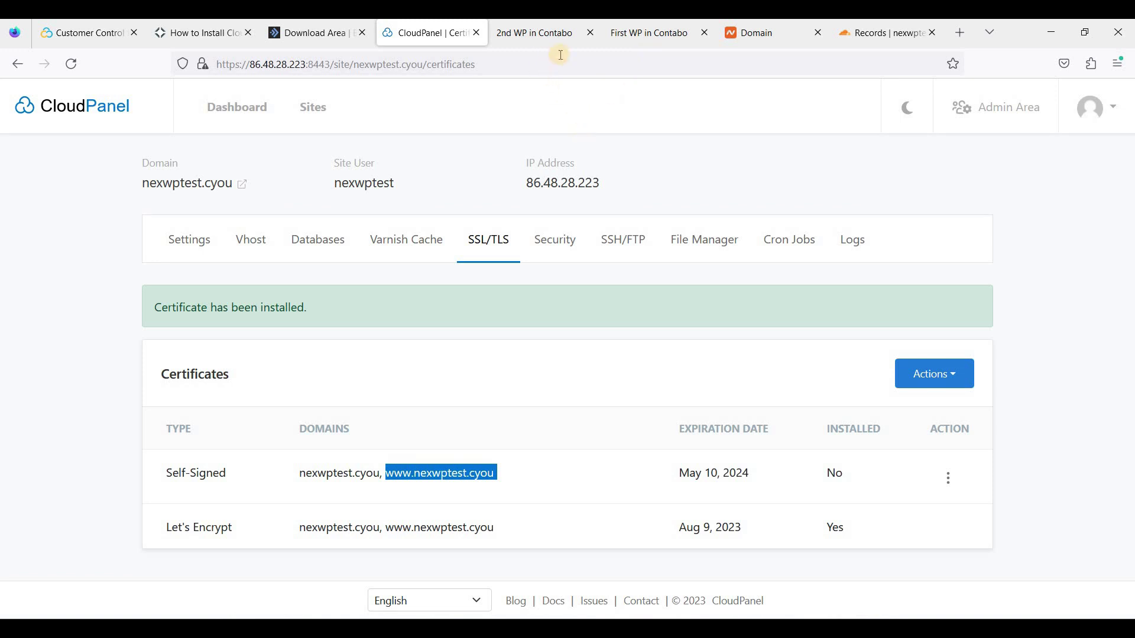
{"action": "left_click", "coordinate": [648, 30]}
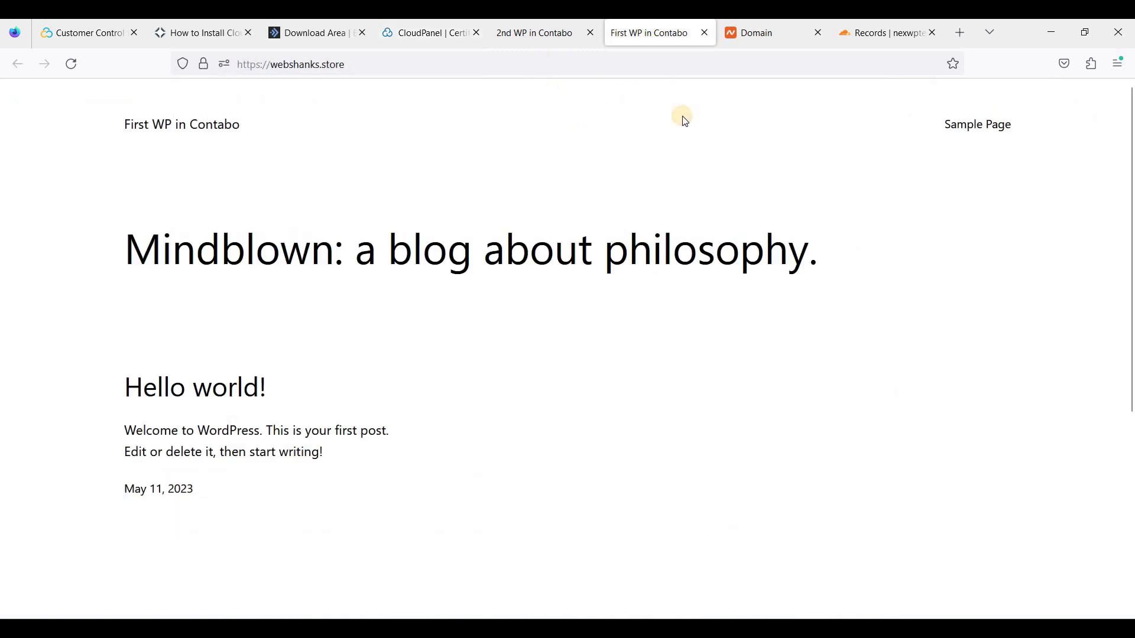
{"action": "left_click", "coordinate": [544, 35]}
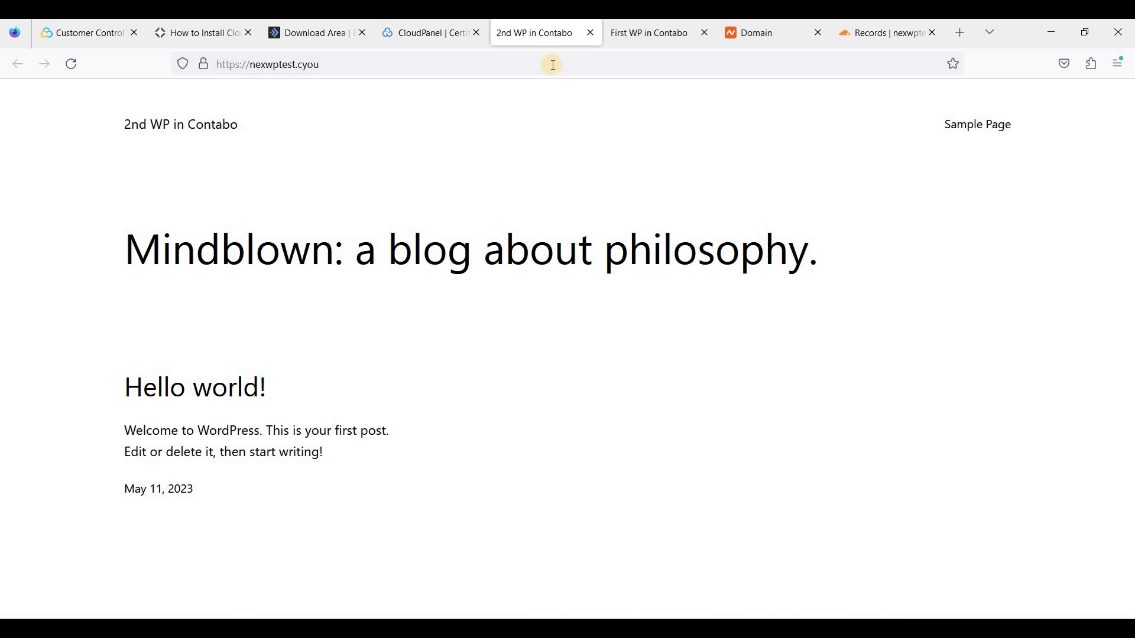
{"action": "left_click", "coordinate": [616, 38]}
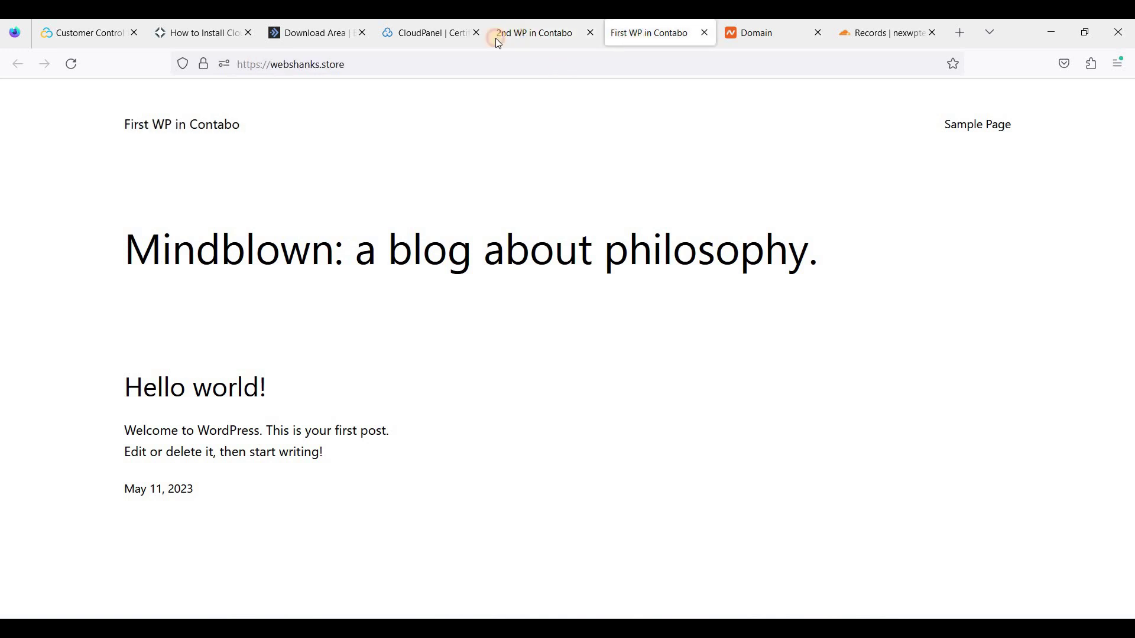
{"action": "left_click", "coordinate": [497, 37]}
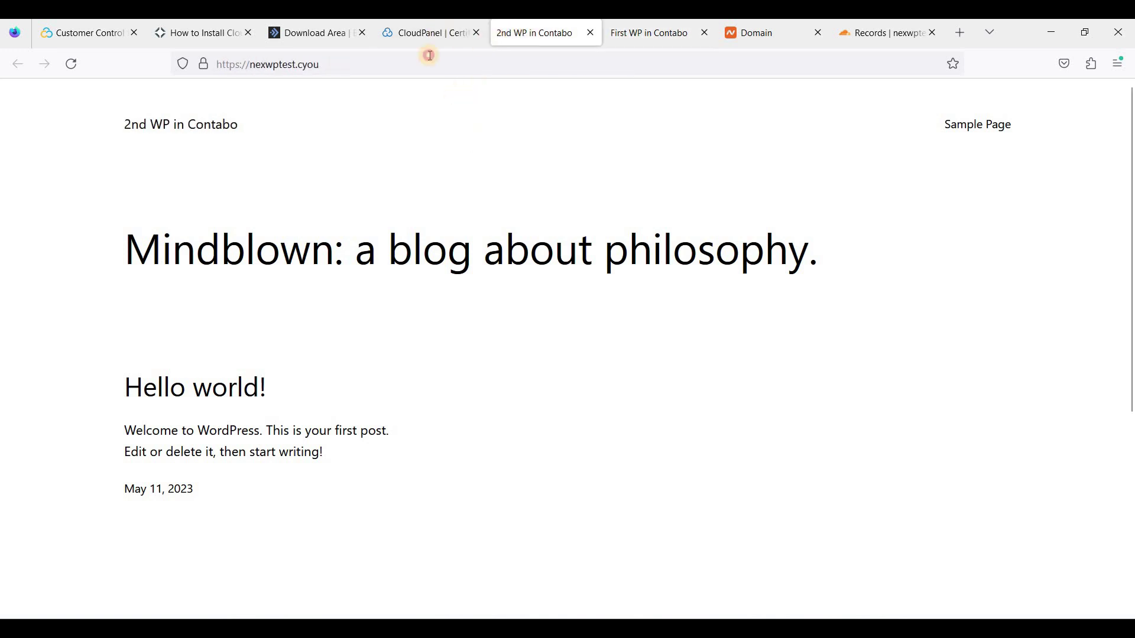
{"action": "left_click", "coordinate": [429, 36]}
{"action": "left_click", "coordinate": [503, 462]}
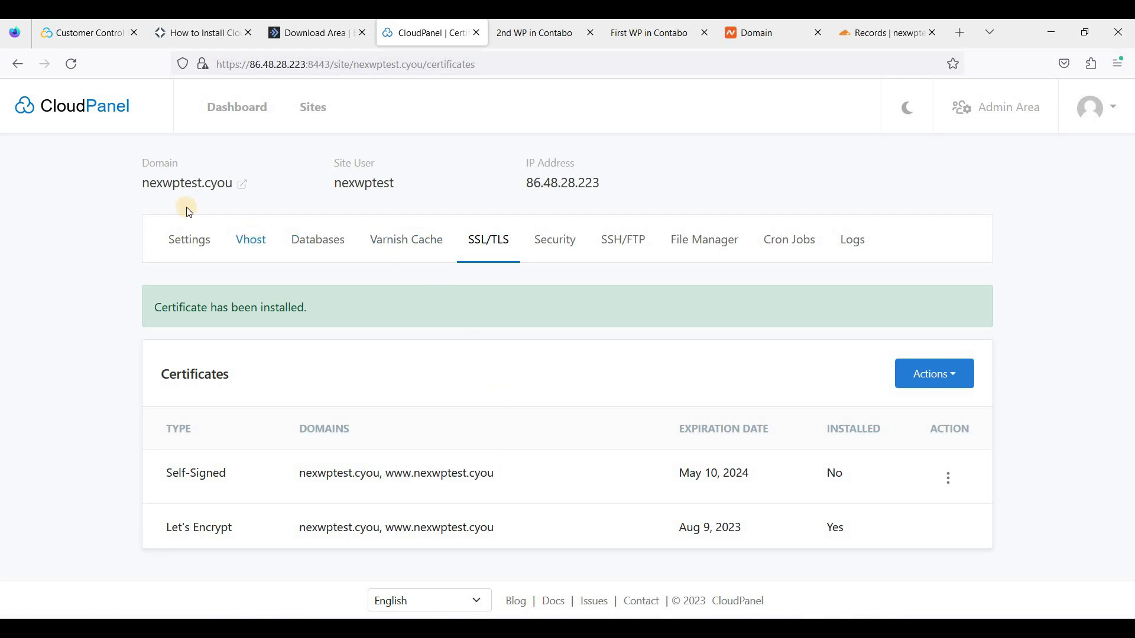
{"action": "left_click", "coordinate": [648, 36]}
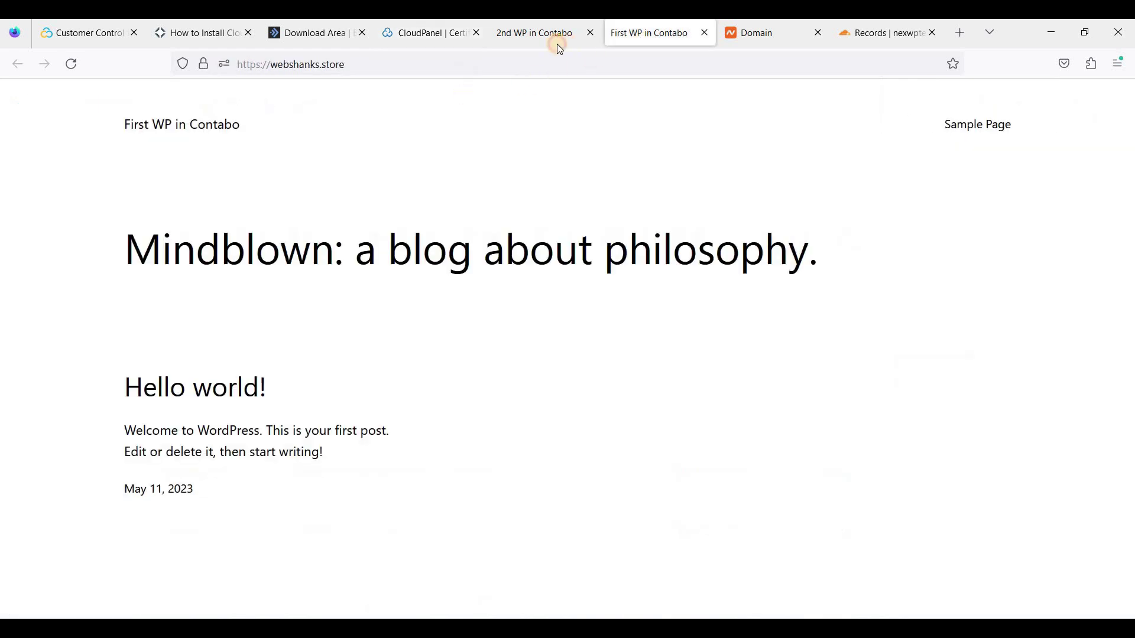
{"action": "left_click", "coordinate": [559, 46]}
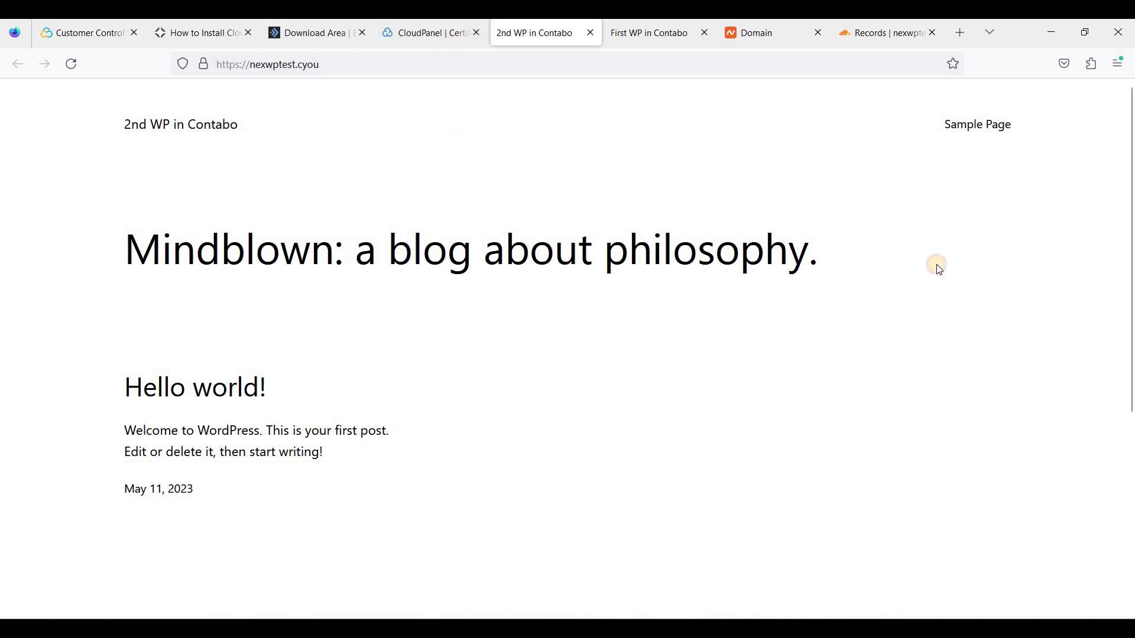
Begin adding another site in CloudPanel, then return to the webshanks.store tab
{"action": "left_click", "coordinate": [426, 32]}
{"action": "left_click", "coordinate": [309, 106]}
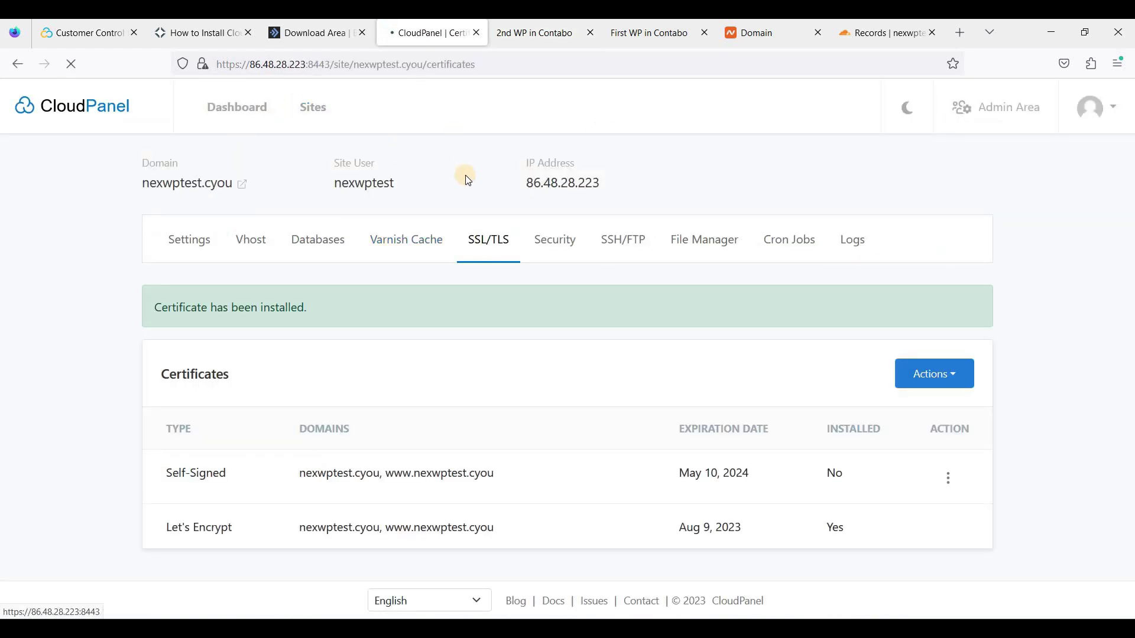
{"action": "left_click", "coordinate": [967, 190]}
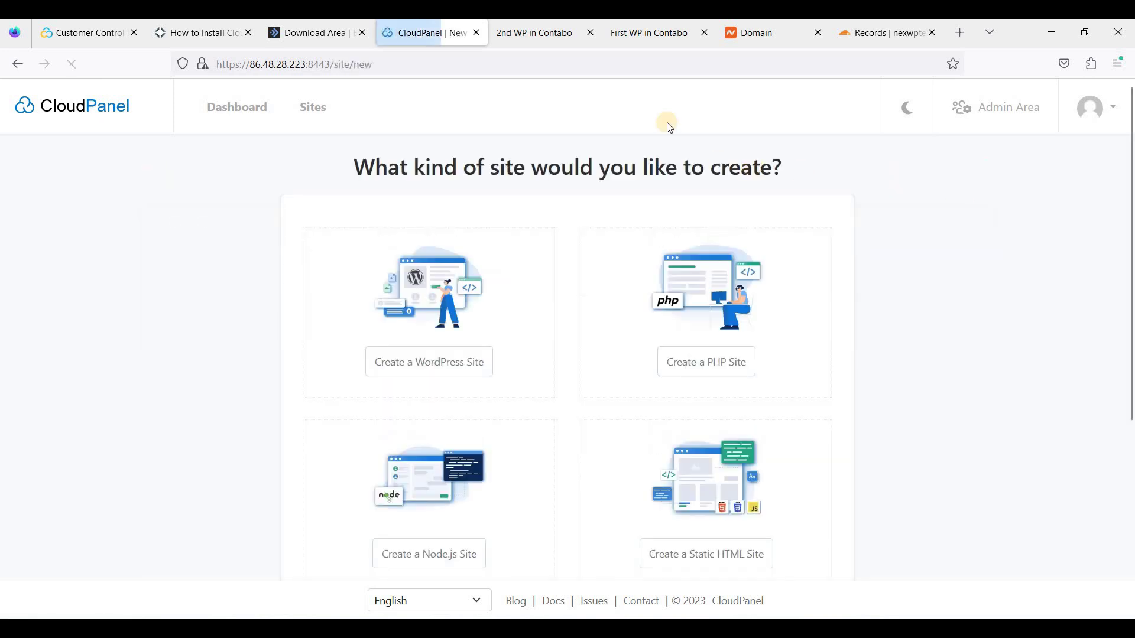
{"action": "left_click", "coordinate": [650, 34]}
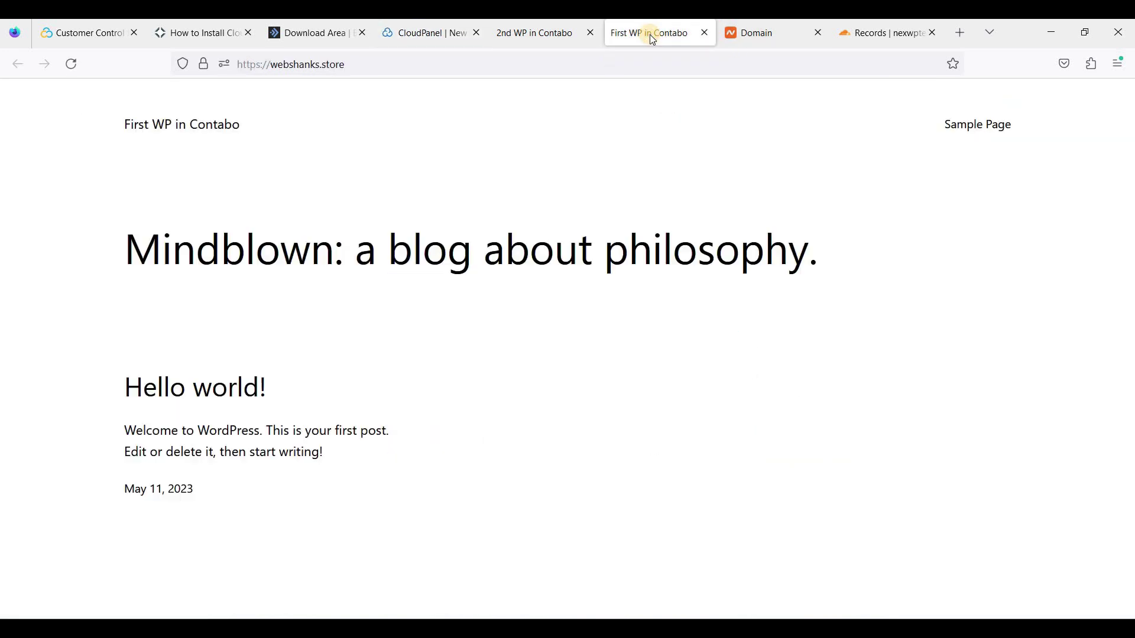